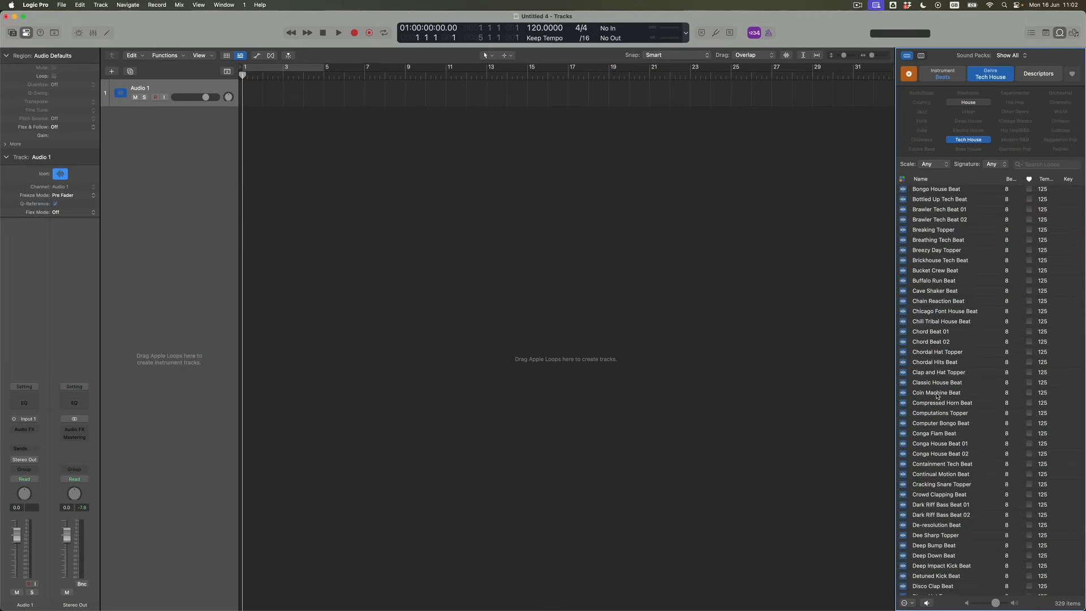
Preview the Coin Machine Beat loop and place it on the first audio track starting at bar 5
{"action": "scroll", "coordinate": [937, 396], "scroll_direction": "down", "scroll_amount": 1}
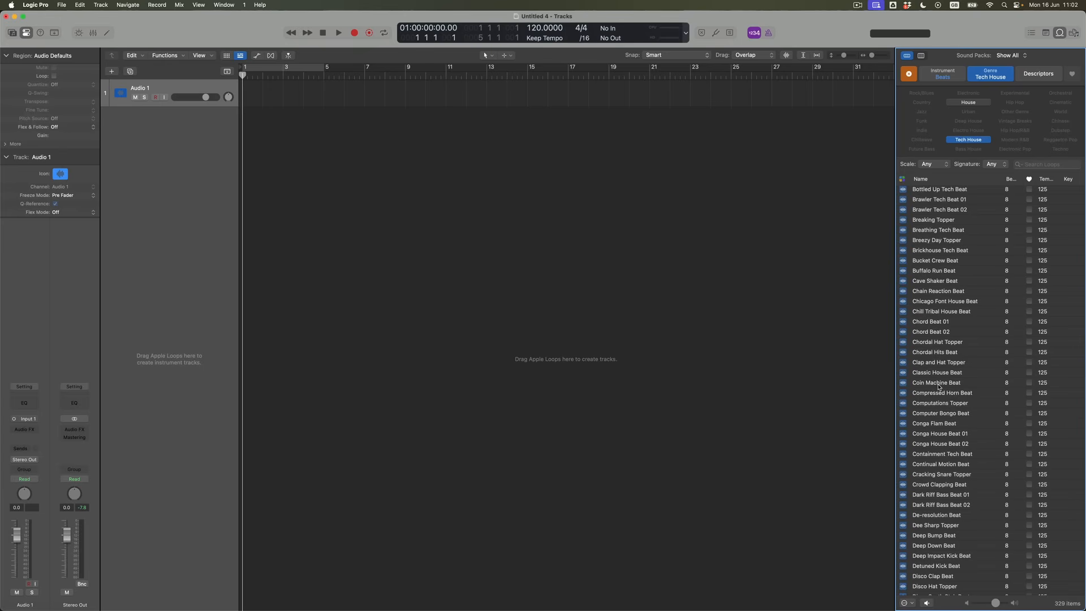
{"action": "left_click", "coordinate": [938, 384]}
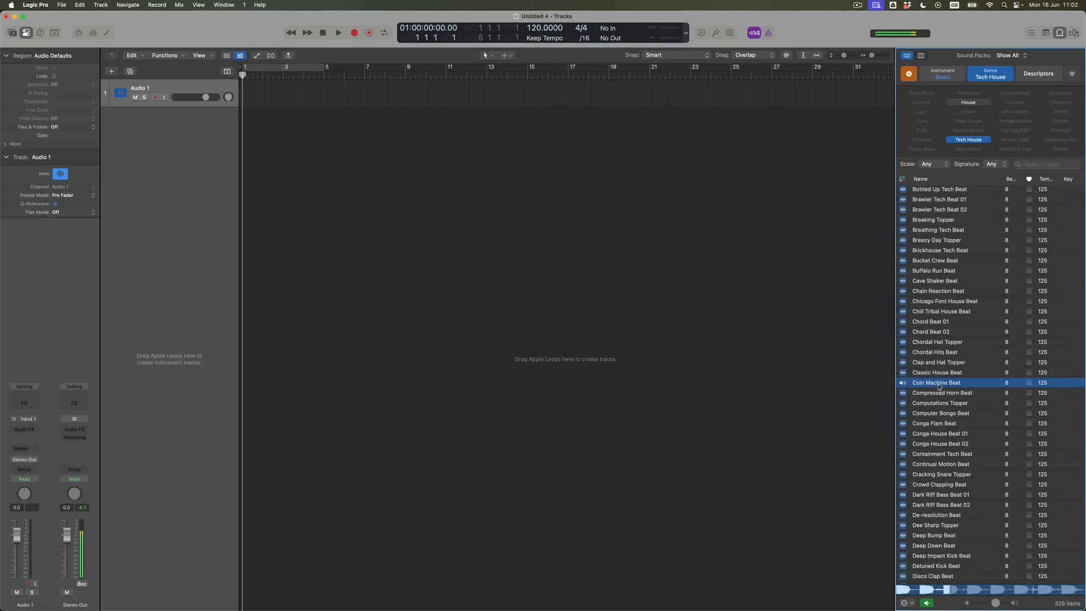
{"action": "left_click", "coordinate": [939, 387]}
{"action": "left_click_drag", "start_coordinate": [940, 388], "coordinate": [346, 149]}
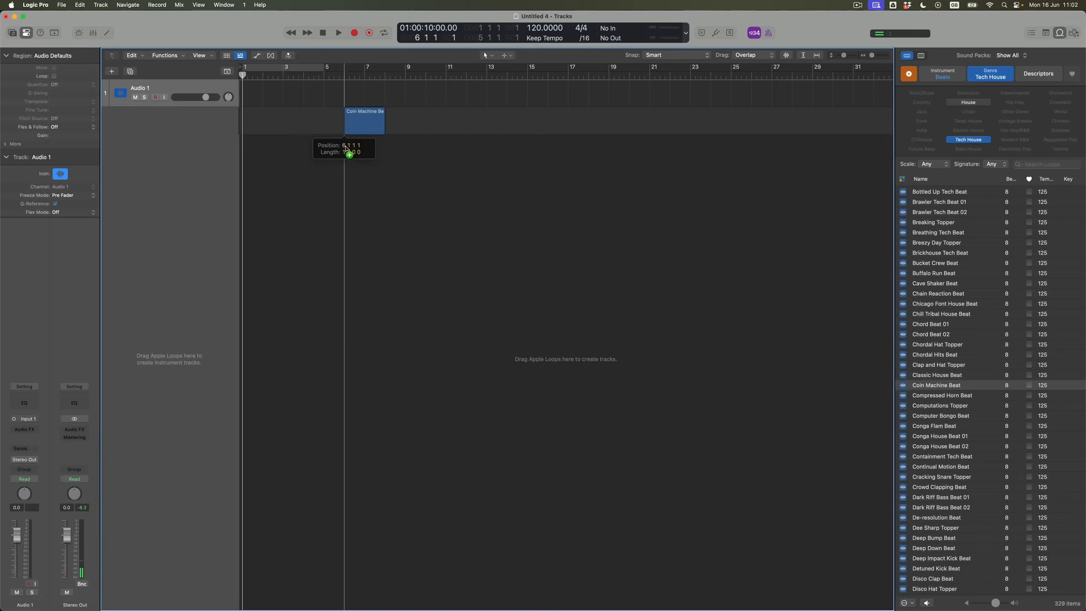
{"action": "left_click_drag", "start_coordinate": [336, 108], "coordinate": [331, 97]}
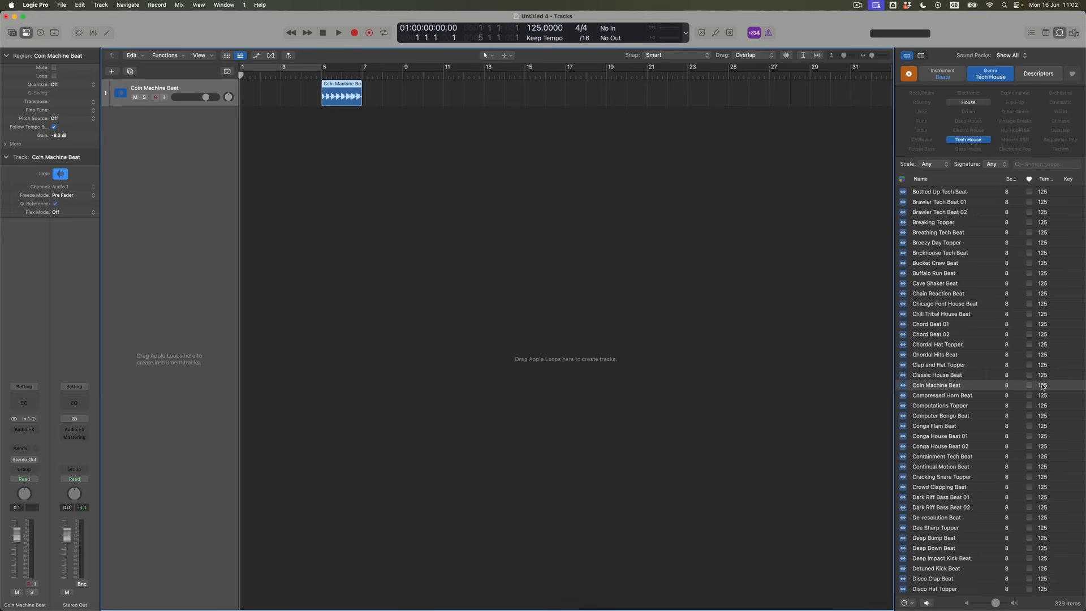
Set the project tempo to 114 and play the Coin Machine Beat in a cycle from bar 5 to bar 7
{"action": "double_click", "coordinate": [534, 28]}
{"action": "type", "text": "114"}
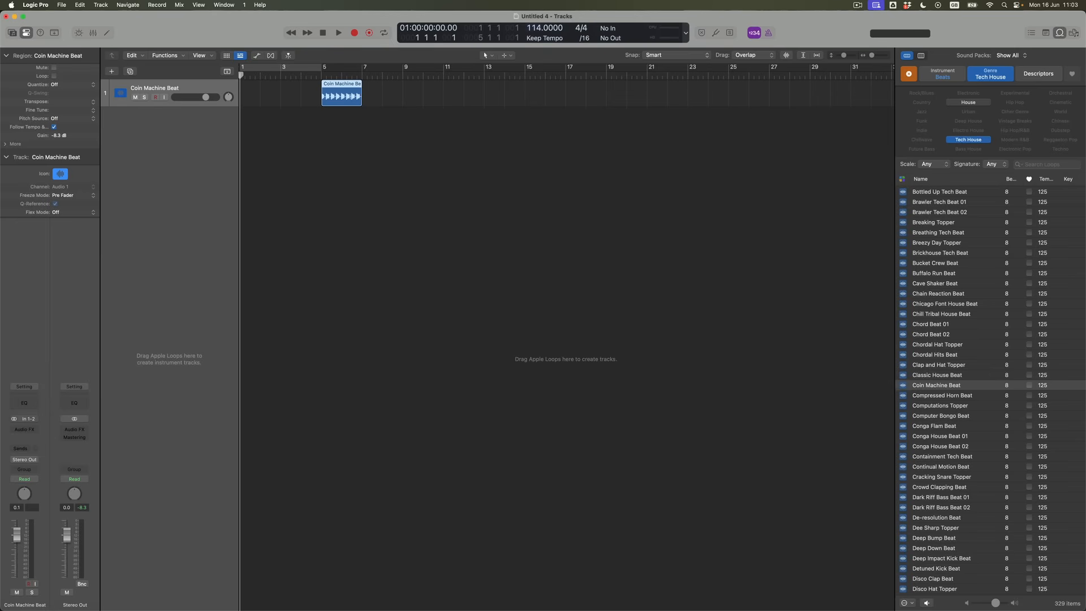
{"action": "left_click_drag", "start_coordinate": [324, 69], "coordinate": [358, 70]}
{"action": "key", "text": "space"}
{"action": "key", "text": "super+Right"}
{"action": "key", "text": "super+Right"}
{"action": "key", "text": "super+Right"}
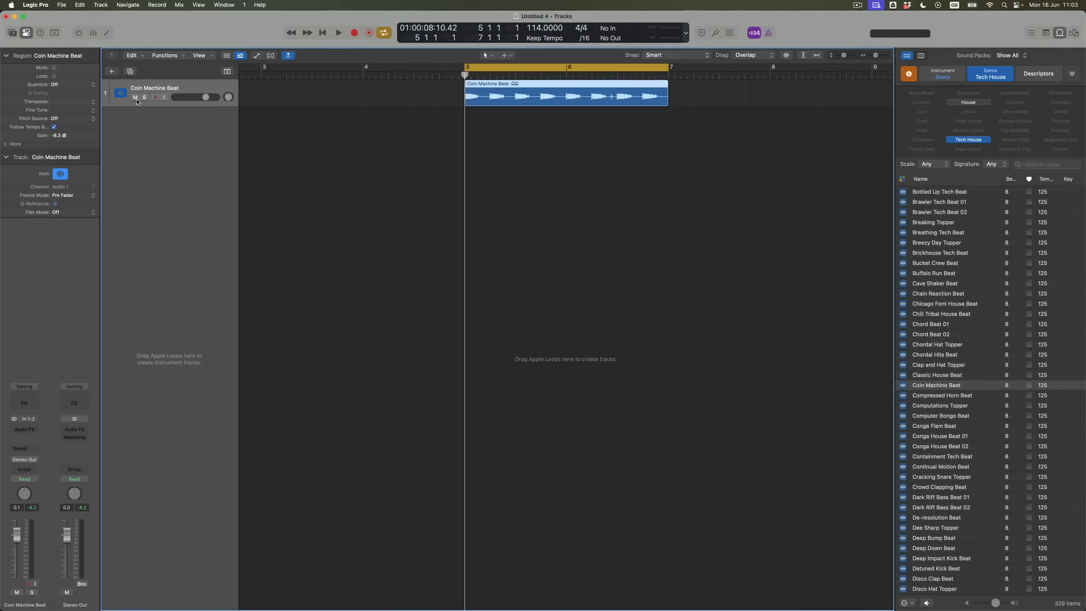
Mute the Coin Machine Beat track and audition the Grandfather Clock Beat loop
{"action": "left_click", "coordinate": [135, 97]}
{"action": "scroll", "coordinate": [940, 413], "scroll_direction": "down", "scroll_amount": 5}
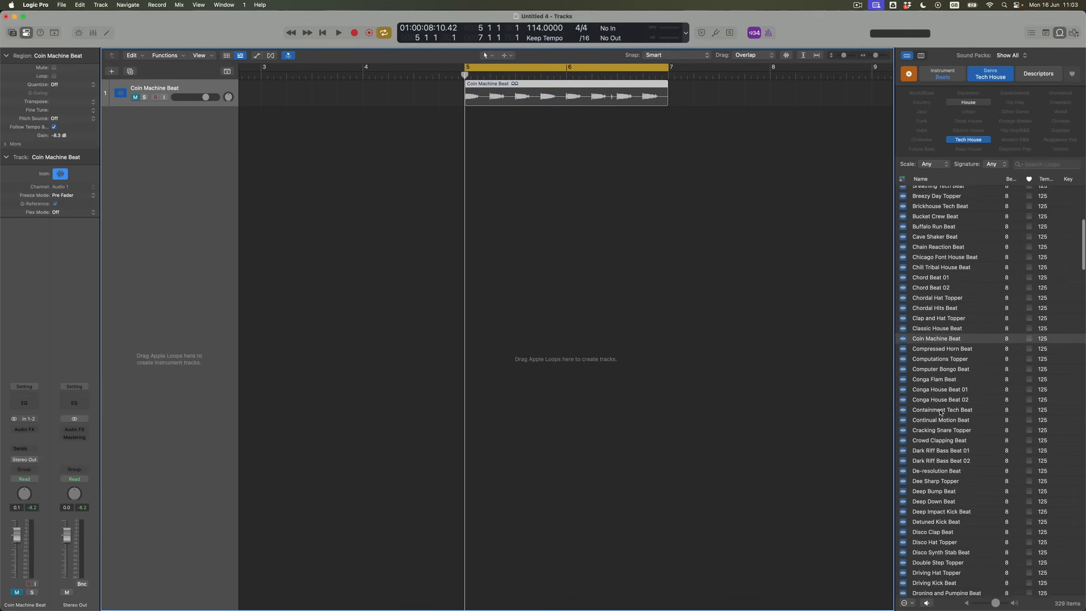
{"action": "scroll", "coordinate": [940, 412], "scroll_direction": "down", "scroll_amount": 6}
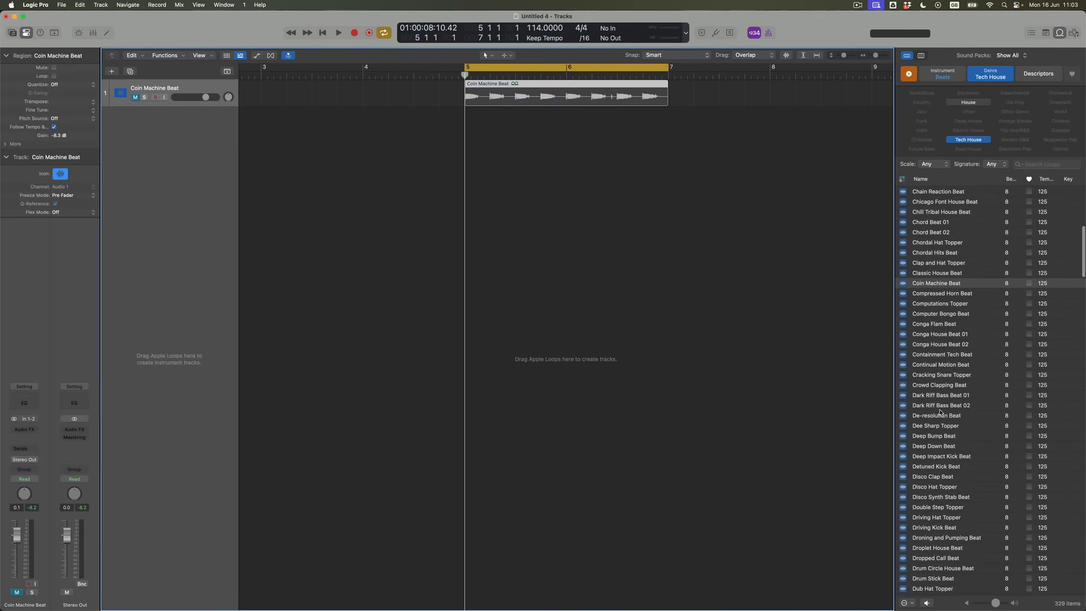
{"action": "scroll", "coordinate": [940, 413], "scroll_direction": "down", "scroll_amount": 7}
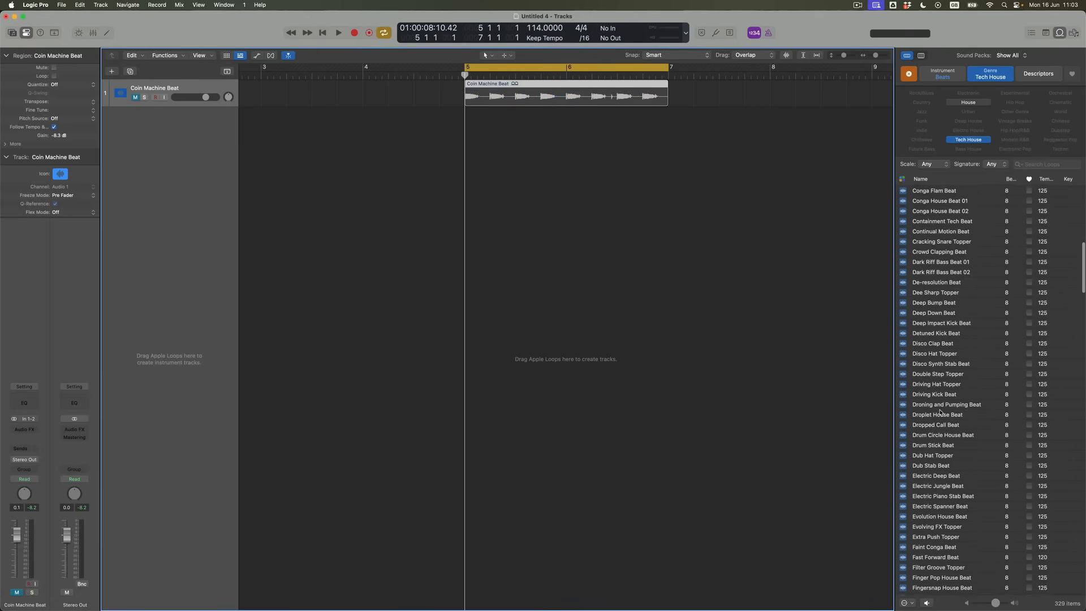
{"action": "scroll", "coordinate": [940, 412], "scroll_direction": "down", "scroll_amount": 6}
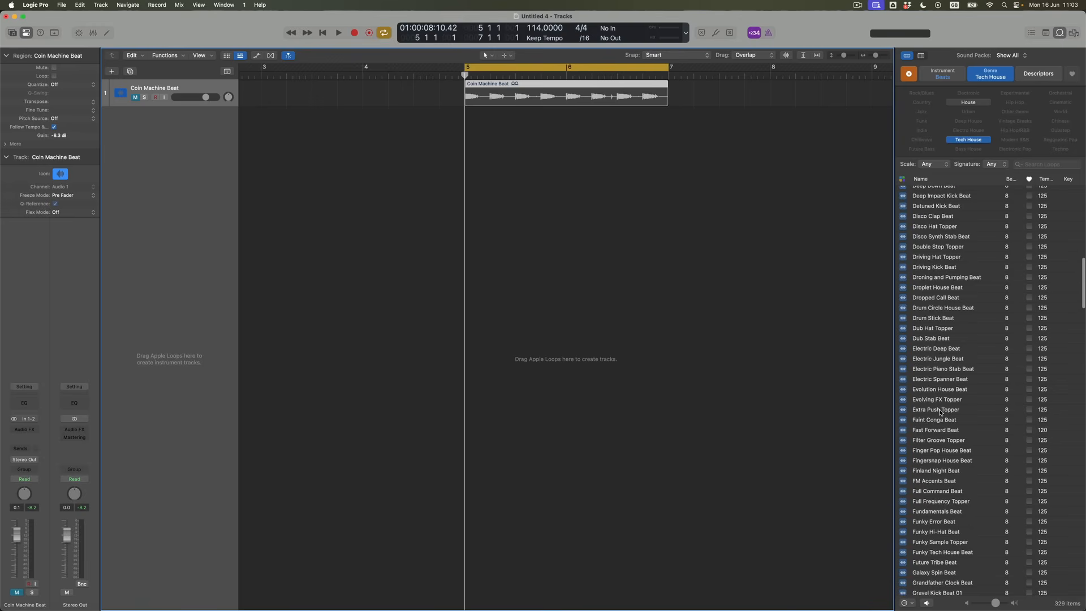
{"action": "scroll", "coordinate": [940, 413], "scroll_direction": "down", "scroll_amount": 1}
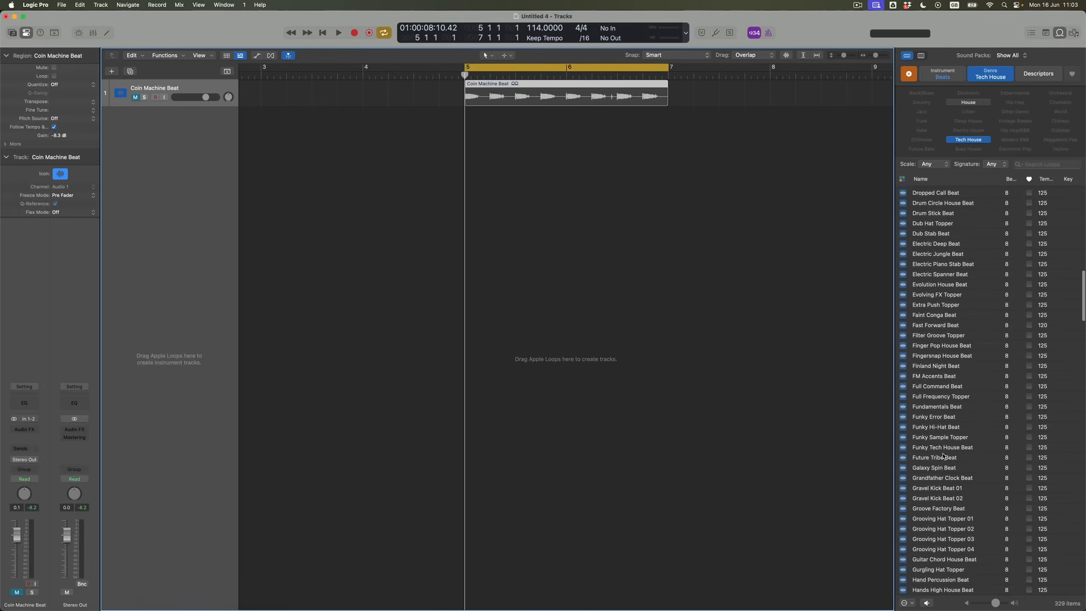
{"action": "left_click", "coordinate": [935, 480]}
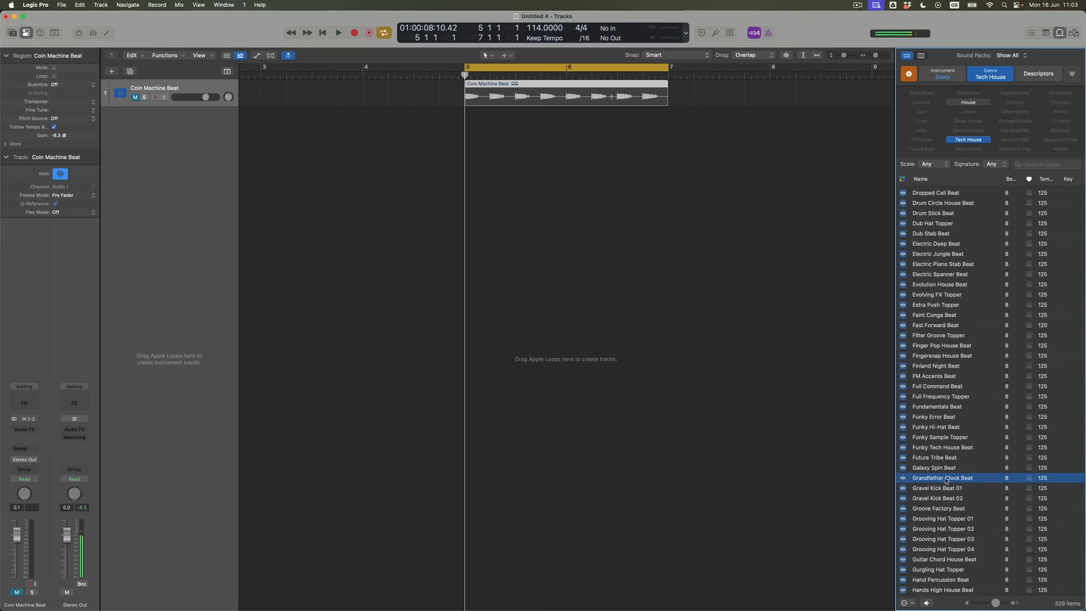
{"action": "scroll", "coordinate": [937, 478], "scroll_direction": "down", "scroll_amount": 3}
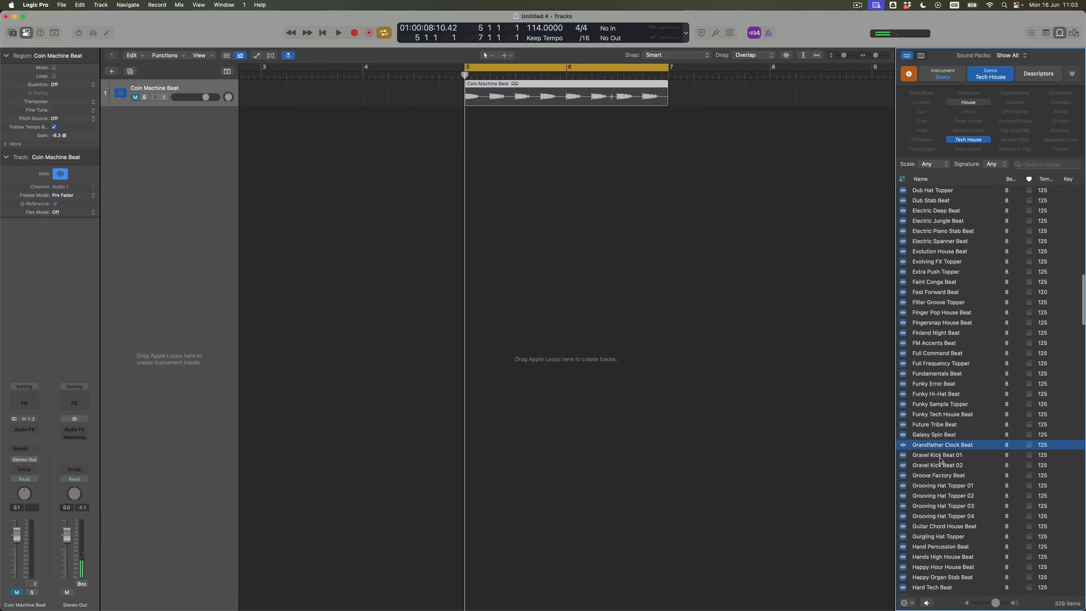
Preview the Gravel Kick Beat 01 loop and add it on a new track starting at bar 5
{"action": "left_click", "coordinate": [940, 456]}
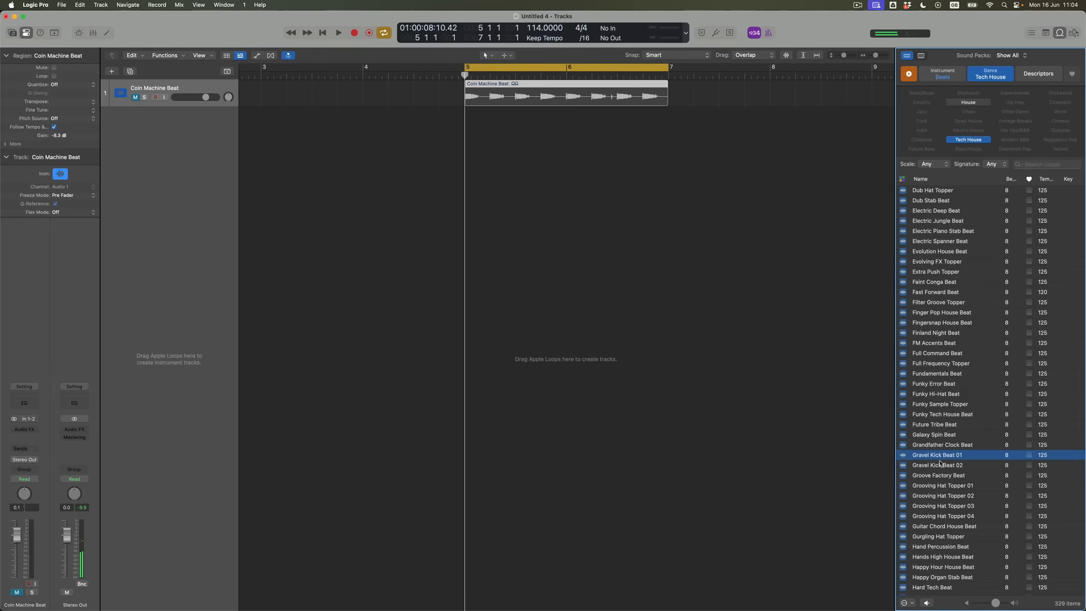
{"action": "left_click", "coordinate": [940, 459]}
{"action": "left_click_drag", "start_coordinate": [942, 459], "coordinate": [498, 195]}
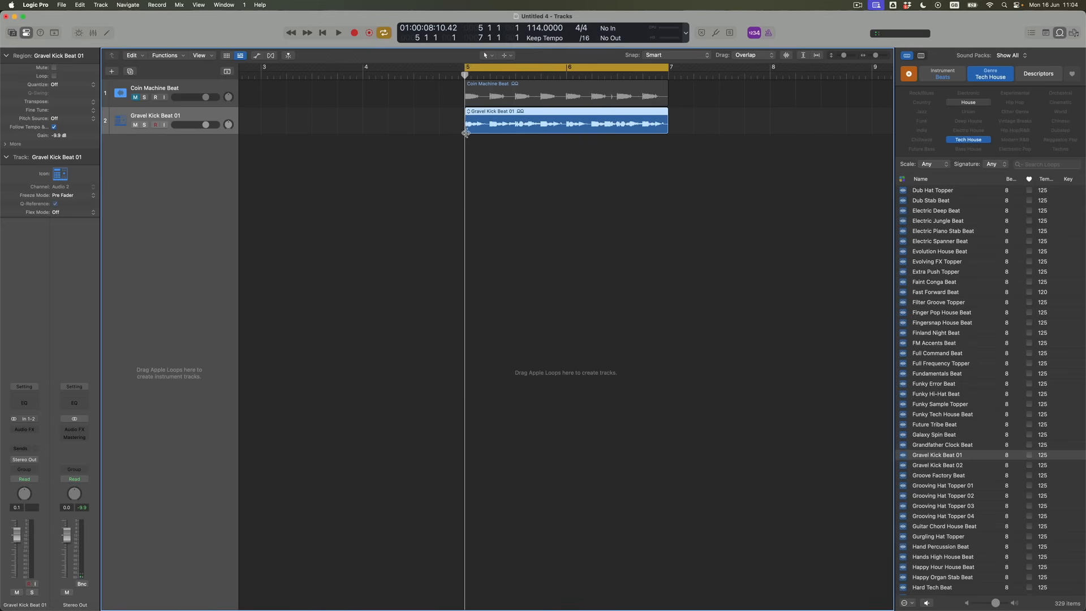
Trim the start of the Gravel Kick Beat 01 region so only its short ending before bar 7 remains, and play it back
{"action": "left_click_drag", "start_coordinate": [479, 138], "coordinate": [660, 181]}
{"action": "double_click", "coordinate": [645, 78]}
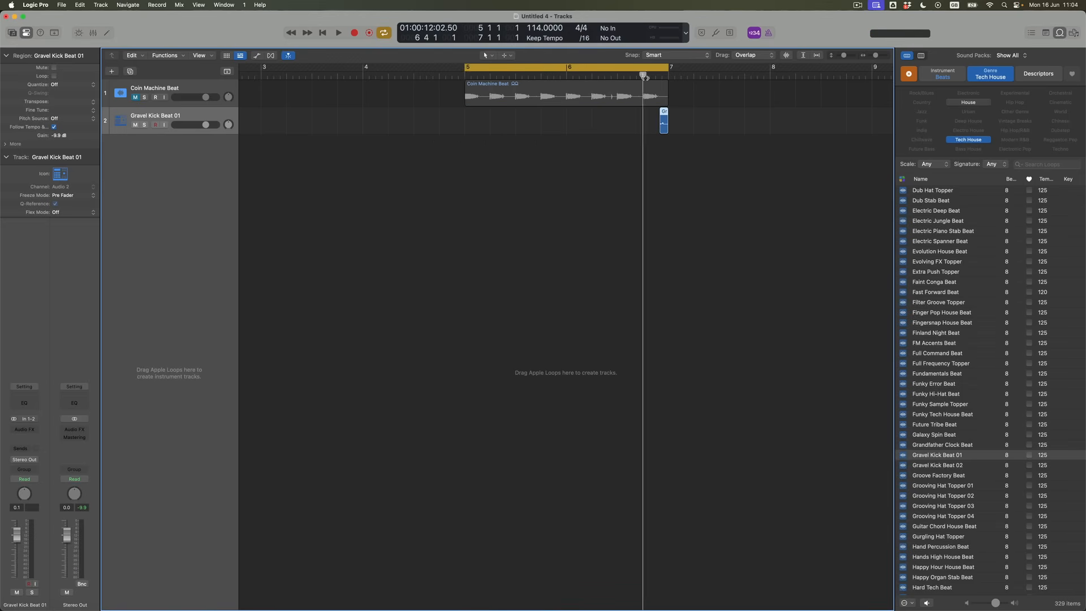
{"action": "key", "text": "super+Right"}
{"action": "key", "text": "super+Right"}
{"action": "key", "text": "super+Down"}
{"action": "key", "text": "super+Down"}
{"action": "key", "text": "super+Down"}
{"action": "key", "text": "super+Right"}
{"action": "key", "text": "super+Right"}
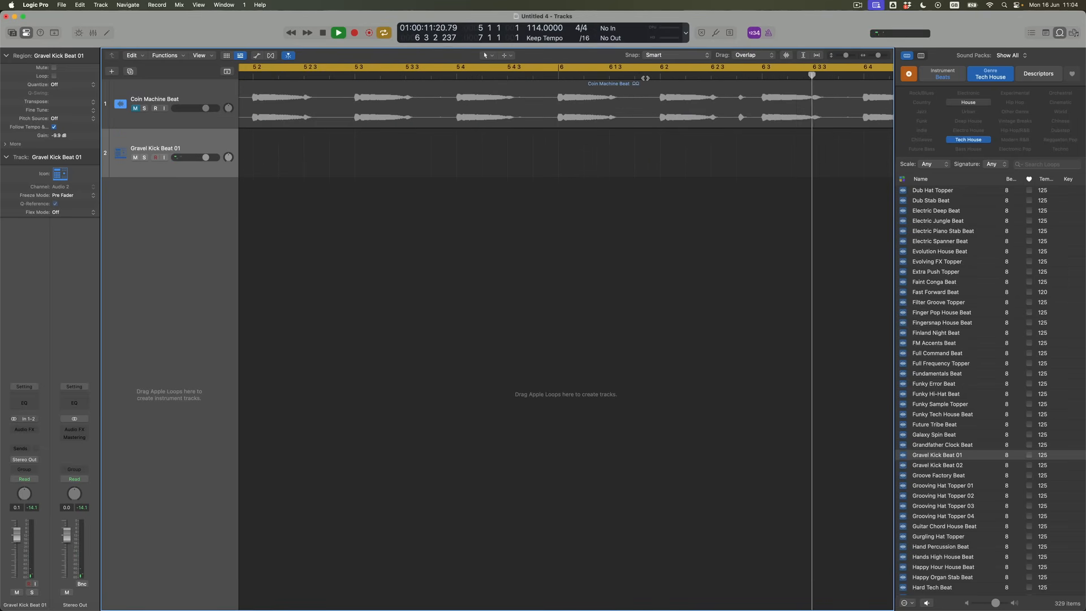
{"action": "key", "text": "super+Left"}
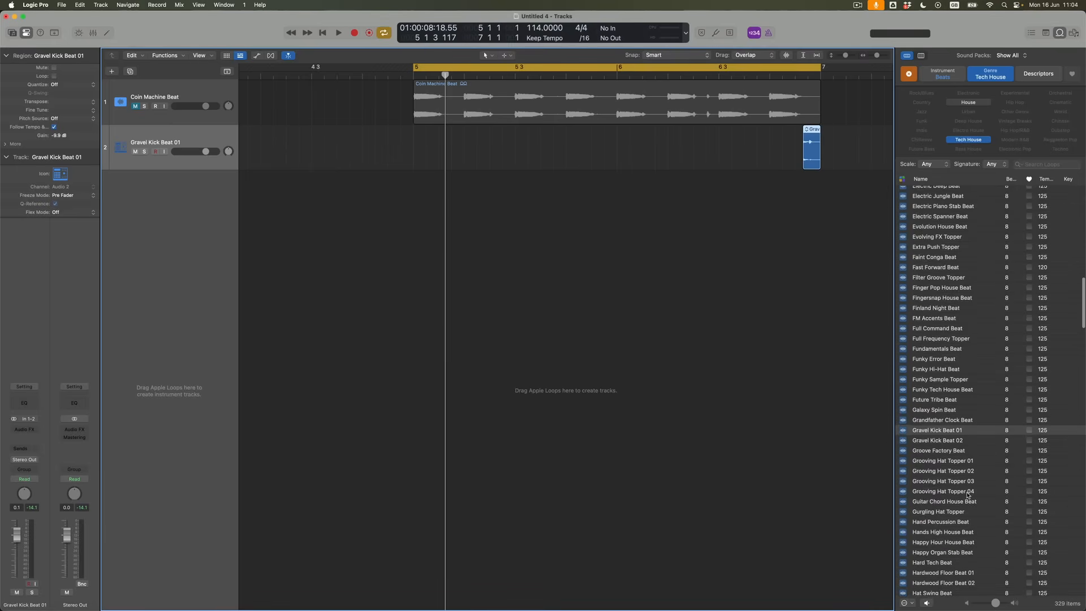
Preview the Machine Language Beat loop and add it on a new track starting at bar 5
{"action": "scroll", "coordinate": [968, 494], "scroll_direction": "down", "scroll_amount": 3}
{"action": "scroll", "coordinate": [969, 494], "scroll_direction": "down", "scroll_amount": 6}
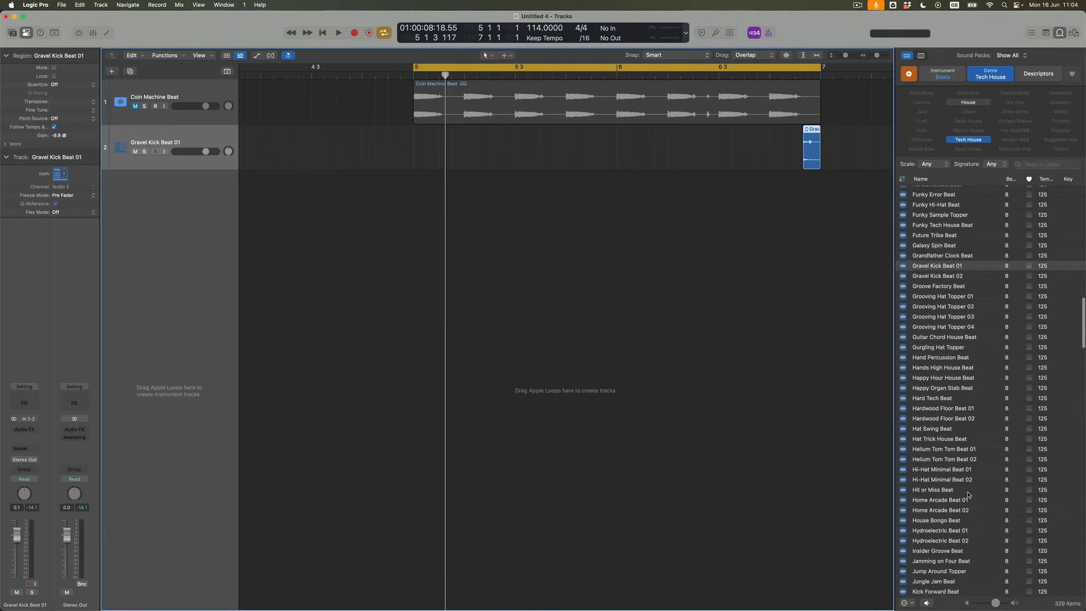
{"action": "scroll", "coordinate": [968, 494], "scroll_direction": "down", "scroll_amount": 2}
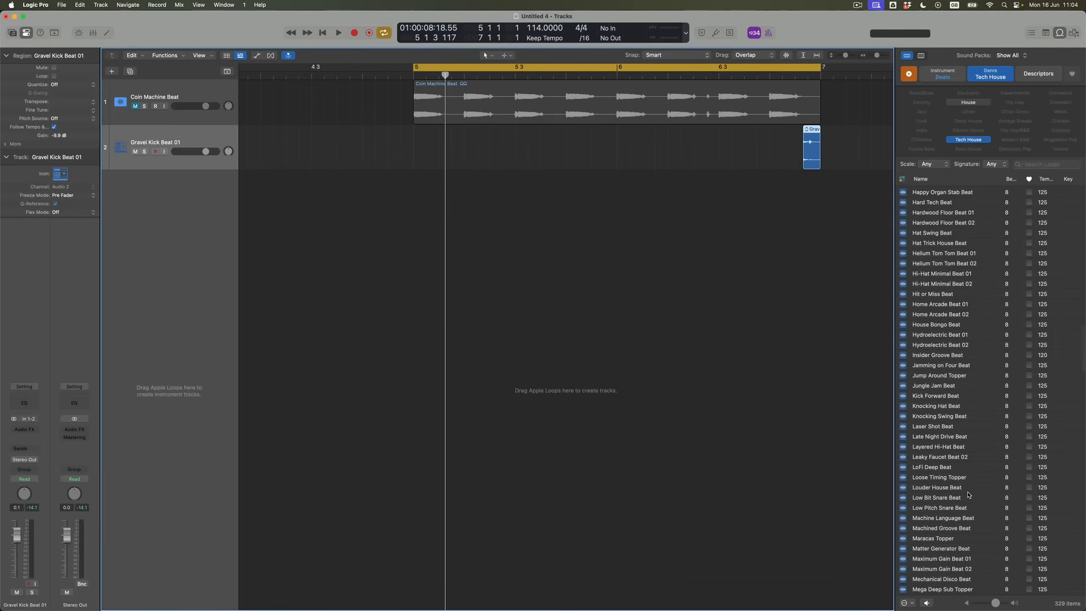
{"action": "left_click", "coordinate": [930, 519]}
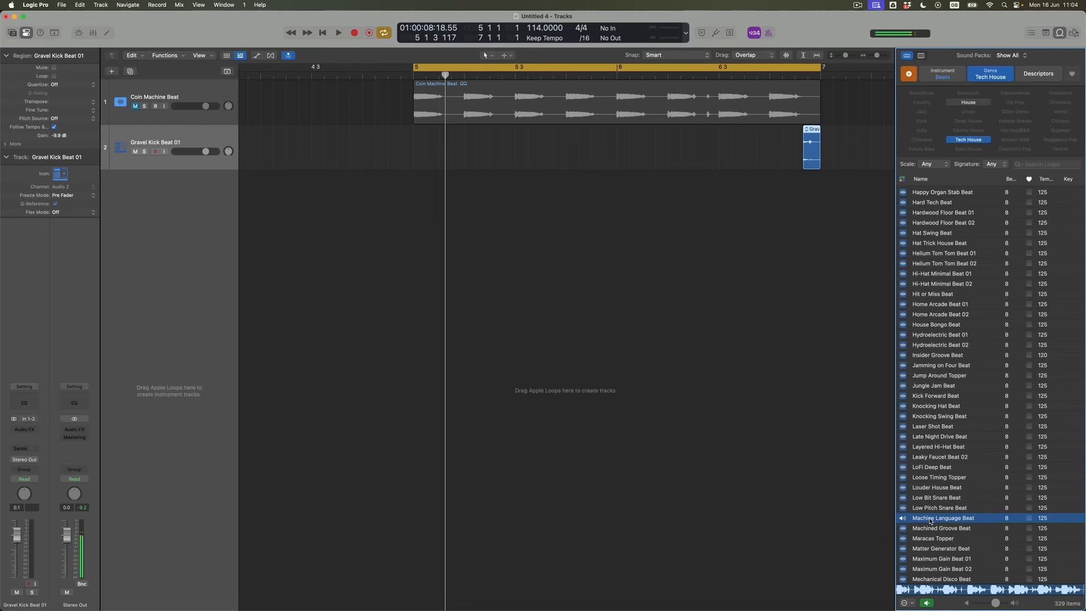
{"action": "left_click", "coordinate": [931, 520]}
{"action": "left_click_drag", "start_coordinate": [926, 522], "coordinate": [480, 288]}
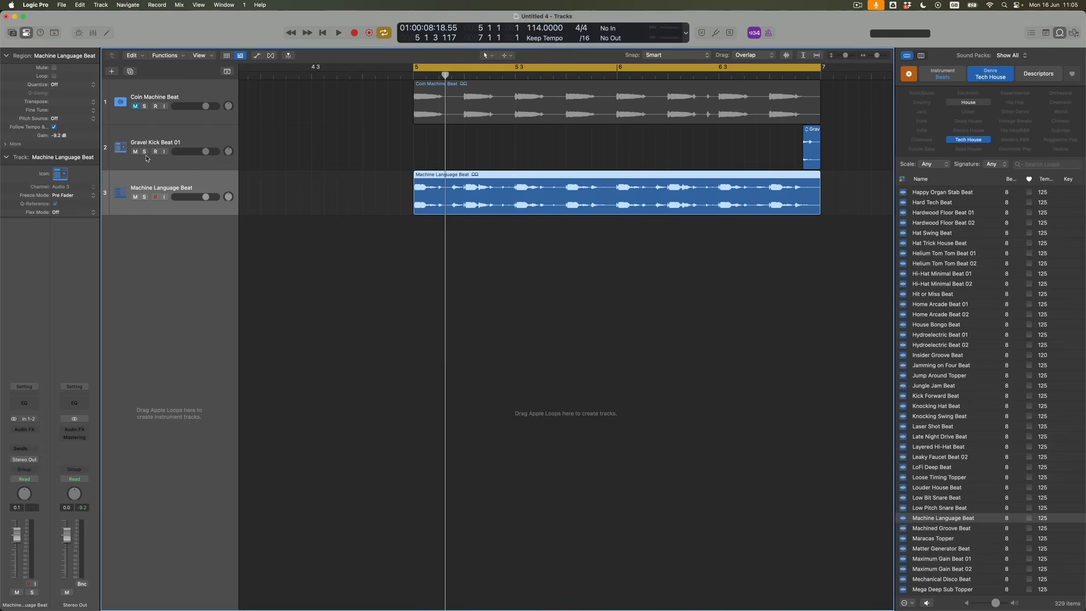
Quantize the Machine Language Beat region to 1/16 Swing D and set its track's Flex Time mode to Slicing
{"action": "left_click", "coordinate": [87, 85]}
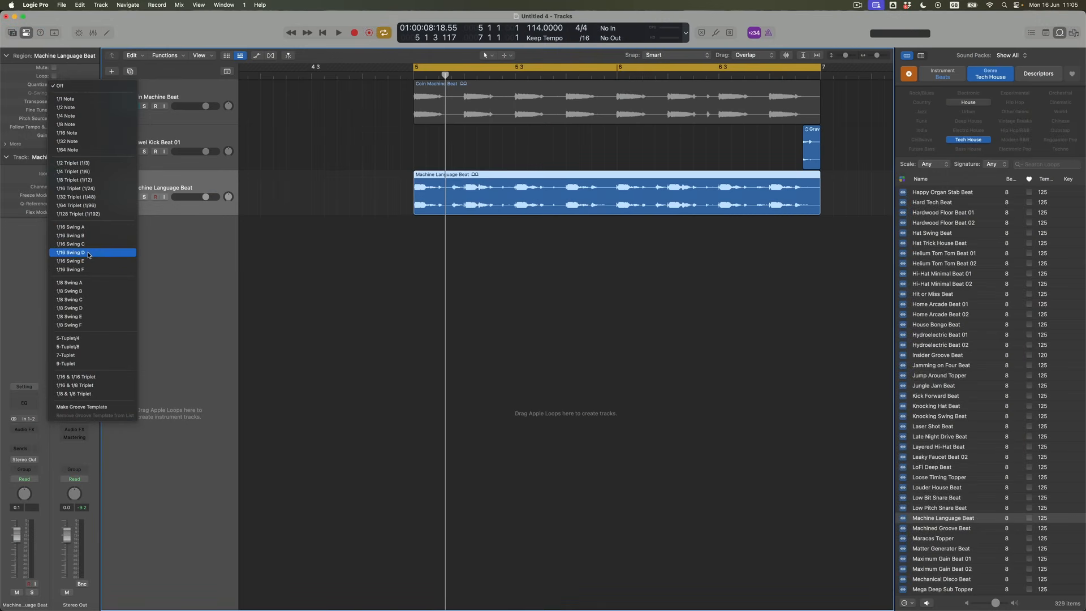
{"action": "left_click", "coordinate": [89, 256]}
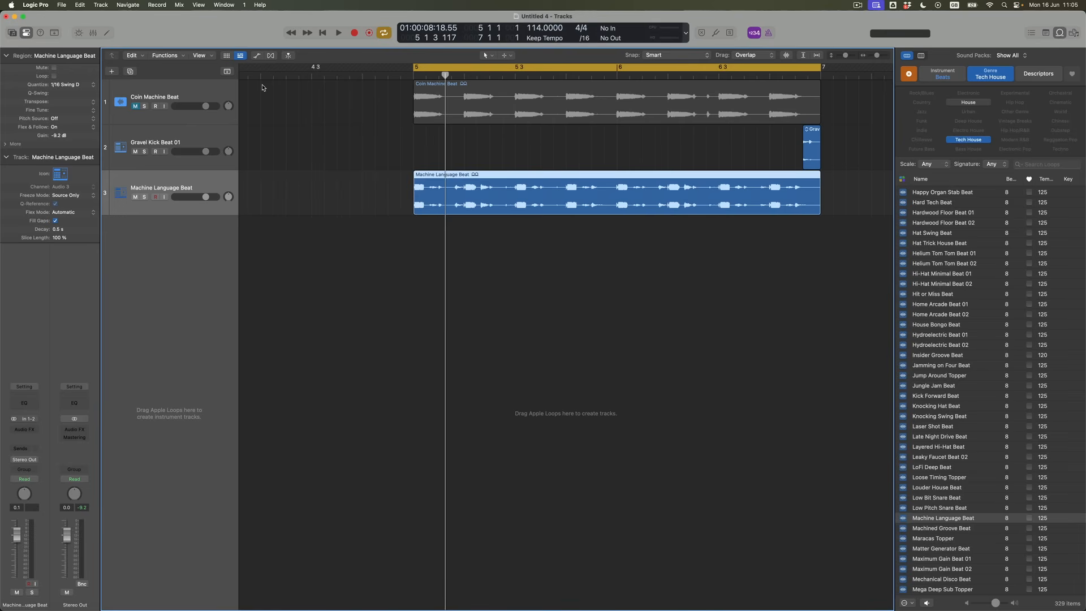
{"action": "left_click", "coordinate": [271, 56]}
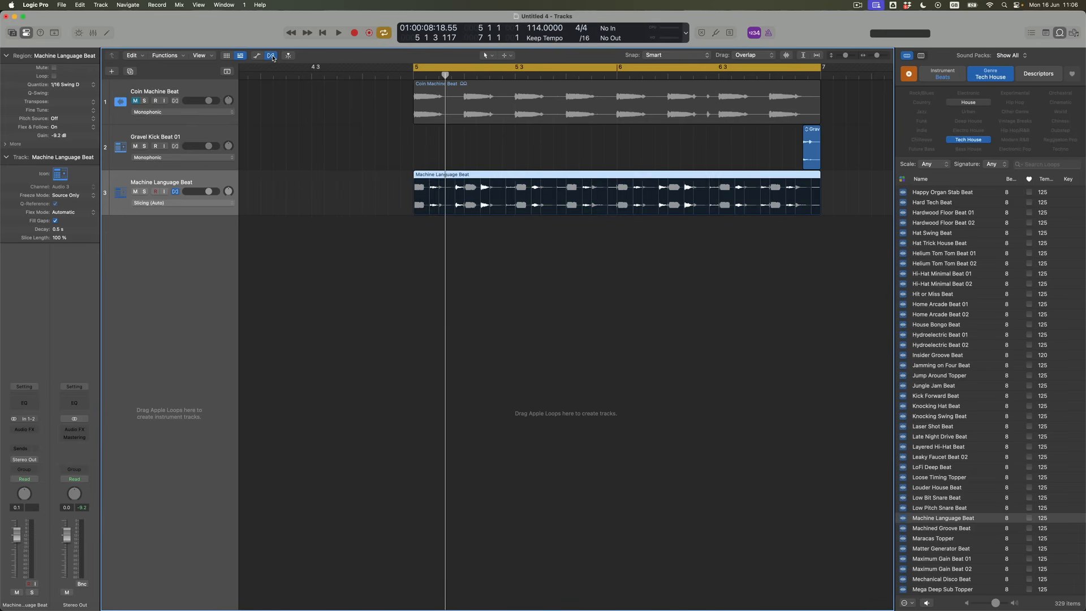
{"action": "left_click", "coordinate": [192, 201]}
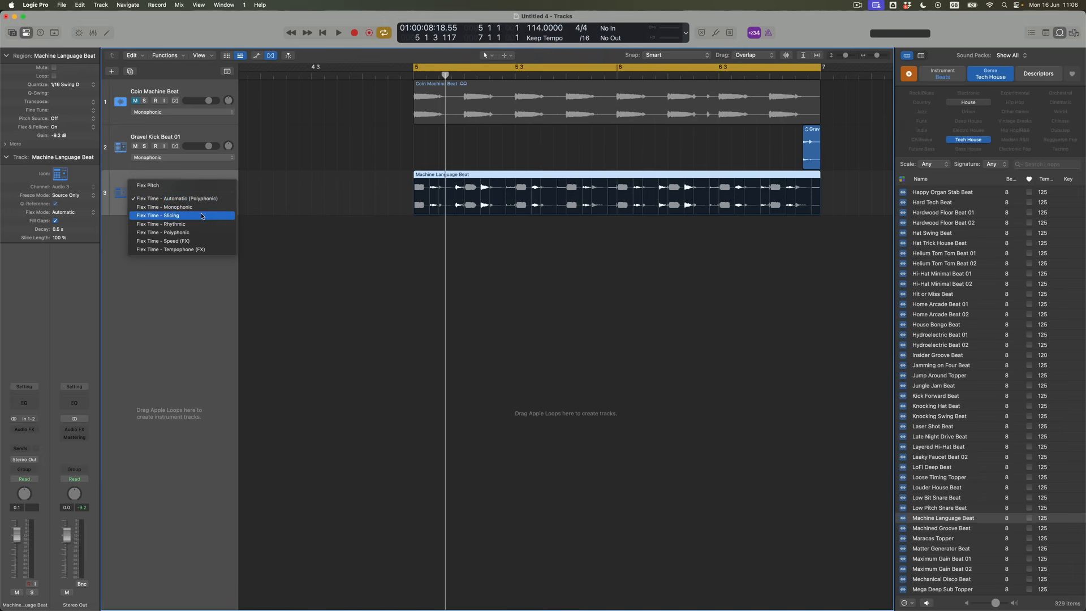
{"action": "left_click", "coordinate": [202, 216]}
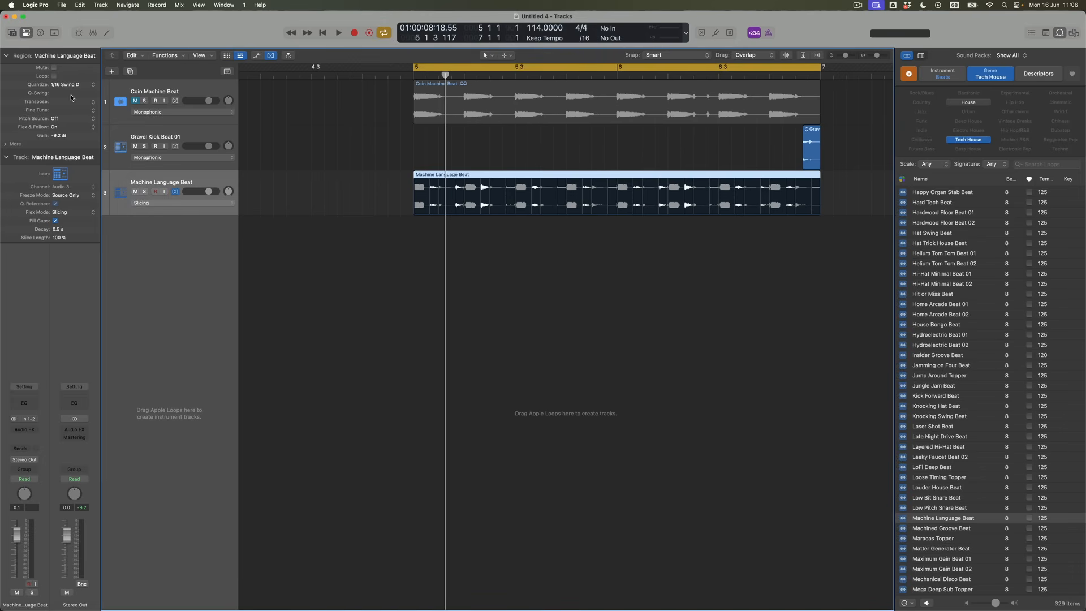
Examine the quantized Machine Language Beat waveform up close and listen to the cycle from the start of bar 5
{"action": "key", "text": "super+Right"}
{"action": "key", "text": "super+Right"}
{"action": "key", "text": "super+Down"}
{"action": "key", "text": "super+Down"}
{"action": "key", "text": "super+Down"}
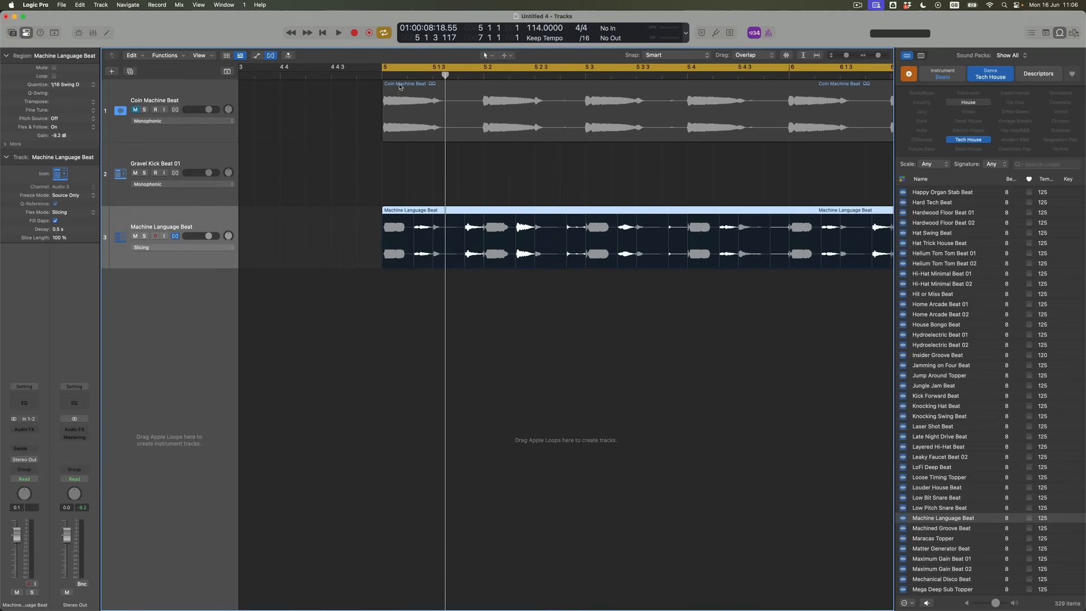
{"action": "left_click", "coordinate": [407, 74]}
{"action": "left_click", "coordinate": [459, 75]}
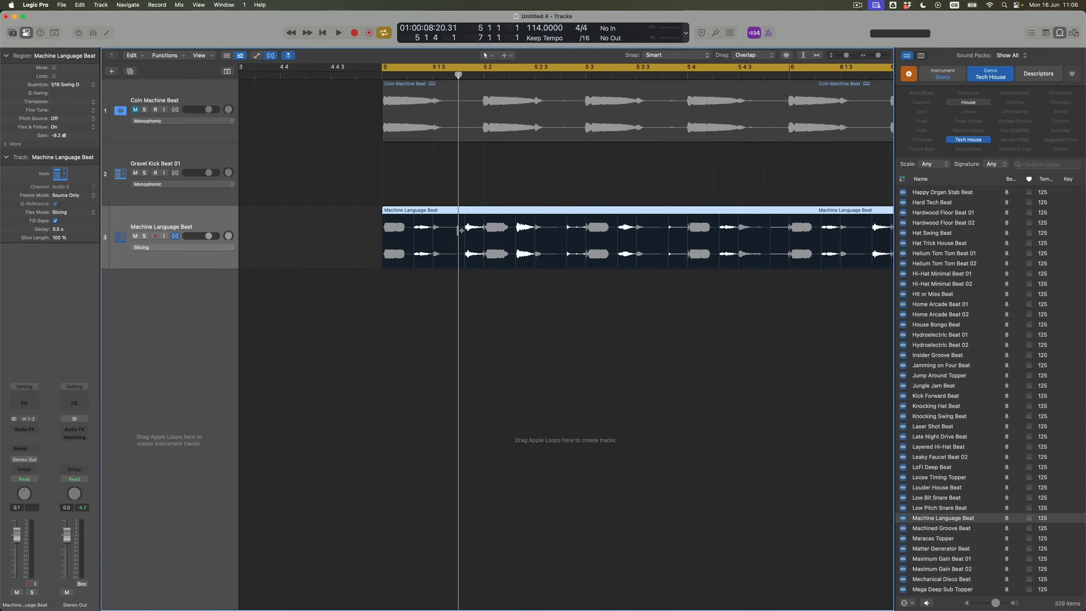
{"action": "left_click_drag", "start_coordinate": [459, 75], "coordinate": [382, 75]}
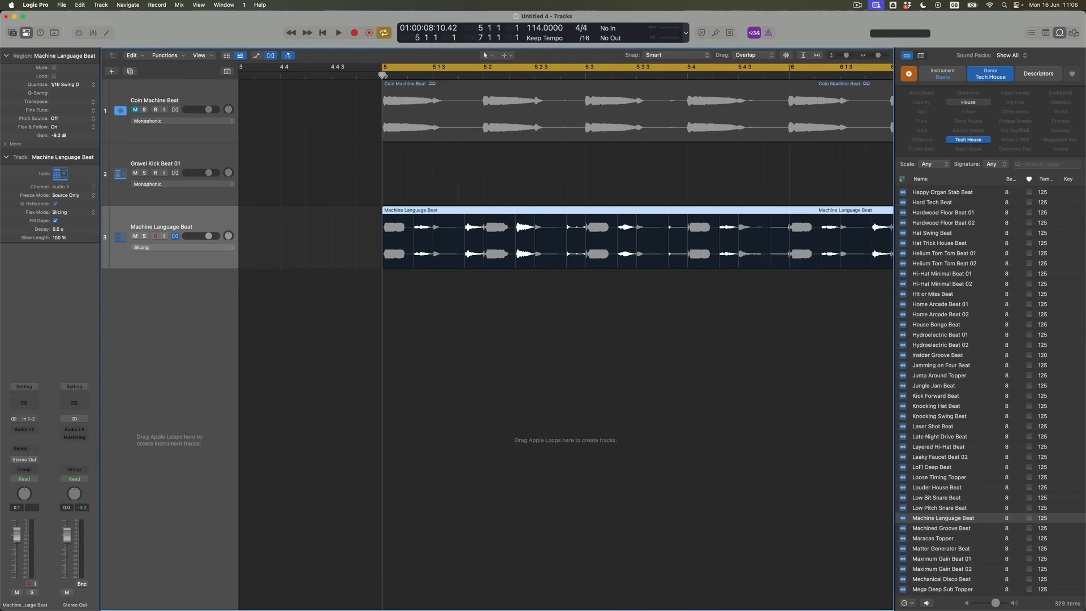
{"action": "key", "text": "space"}
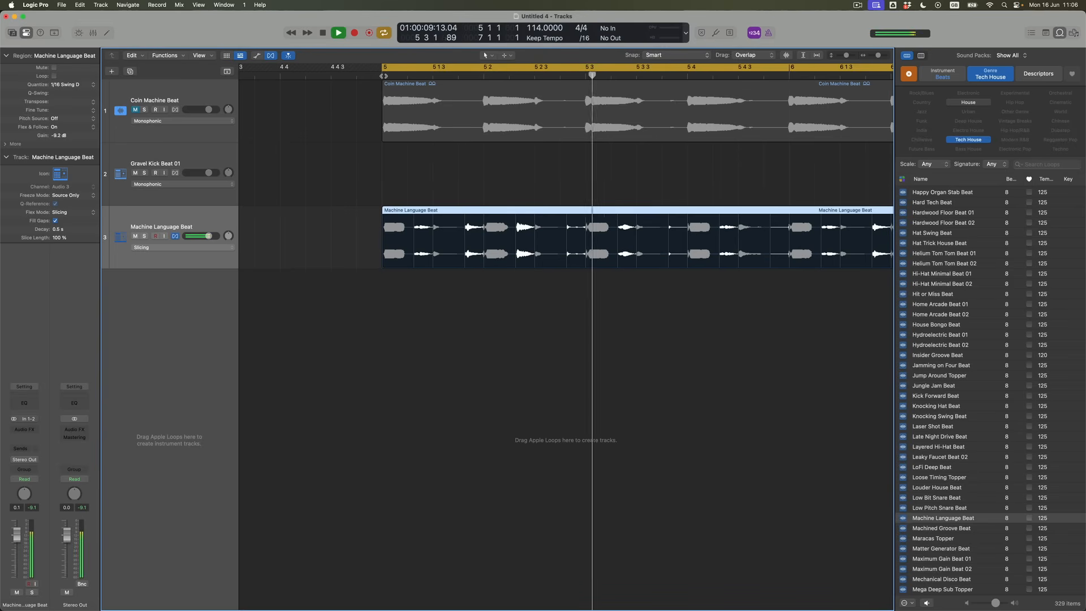
{"action": "key", "text": "super+Left"}
{"action": "key", "text": "super+Down"}
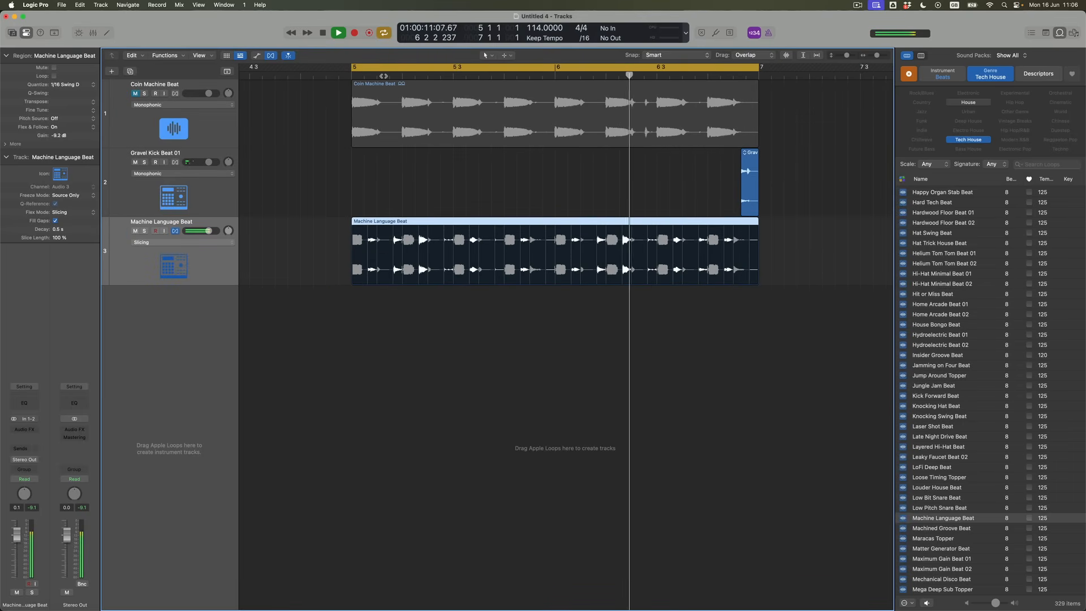
{"action": "key", "text": "super+Right"}
{"action": "key", "text": "space"}
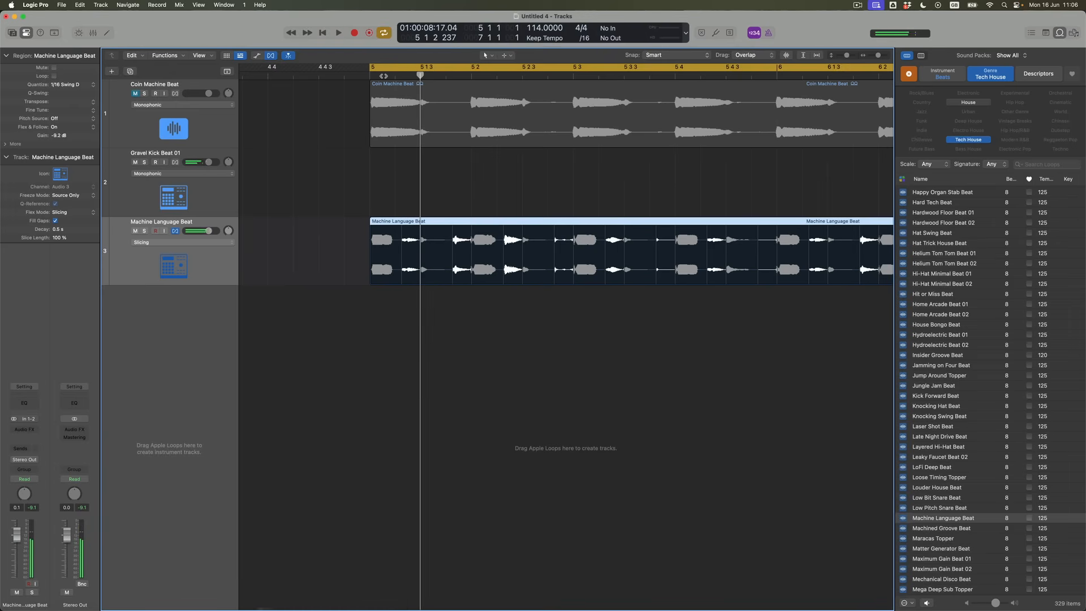
Set the Gravel Kick Beat 01 track's Flex Time mode to Slicing
{"action": "scroll", "coordinate": [460, 189], "scroll_direction": "right", "scroll_amount": 8}
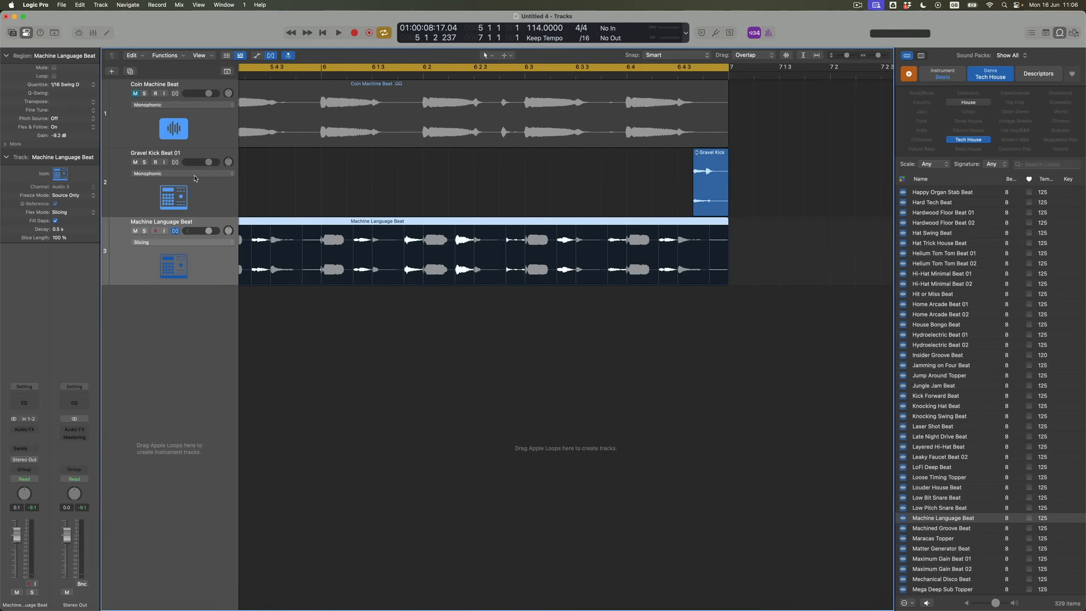
{"action": "left_click", "coordinate": [192, 174]}
{"action": "left_click", "coordinate": [191, 177]}
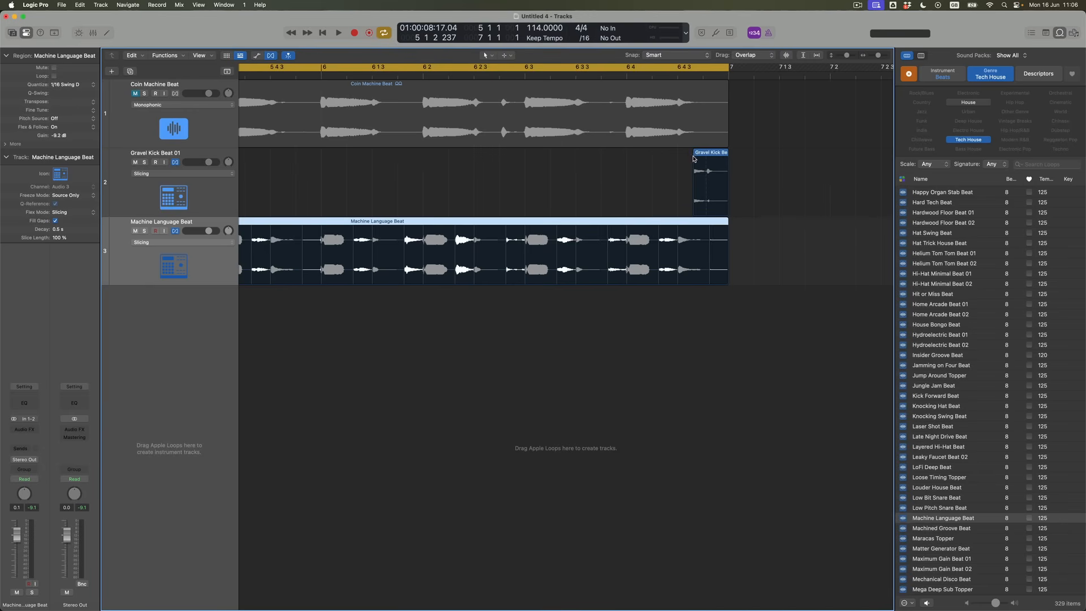
Extend the Gravel Kick Beat 01 region's start back to about 6 4 2, draw a fade-in with the Fade tool, and listen
{"action": "left_click_drag", "start_coordinate": [694, 210], "coordinate": [652, 204]}
{"action": "key", "text": "t"}
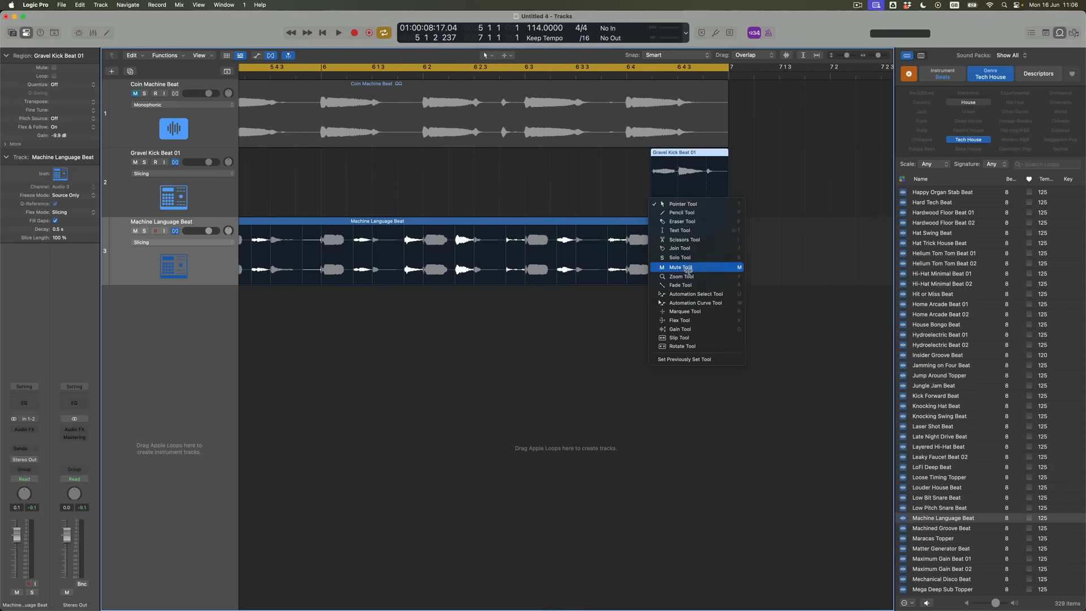
{"action": "left_click", "coordinate": [685, 283]}
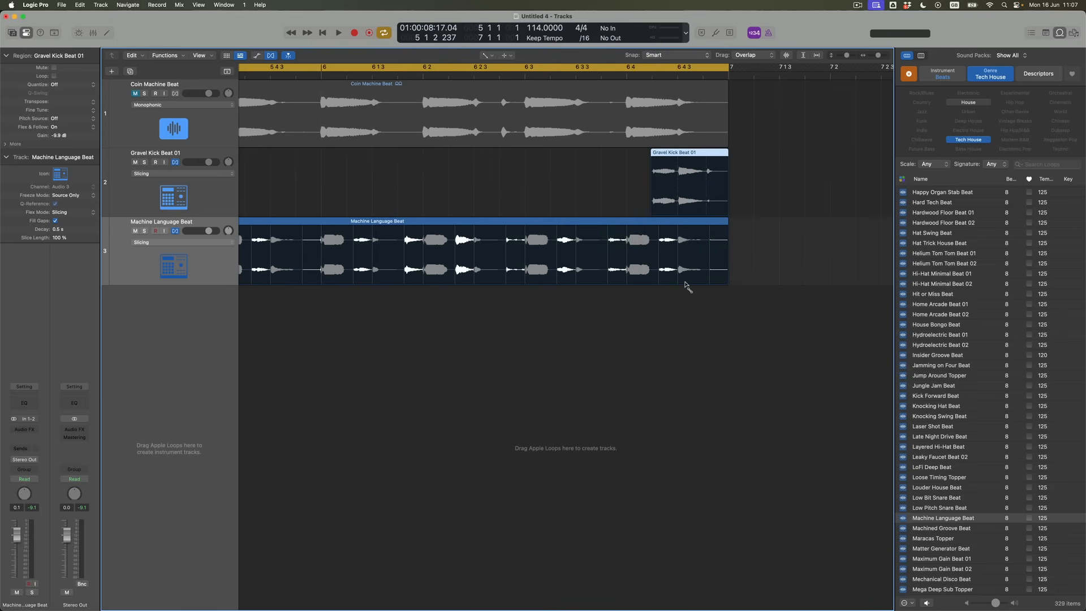
{"action": "left_click", "coordinate": [272, 56]}
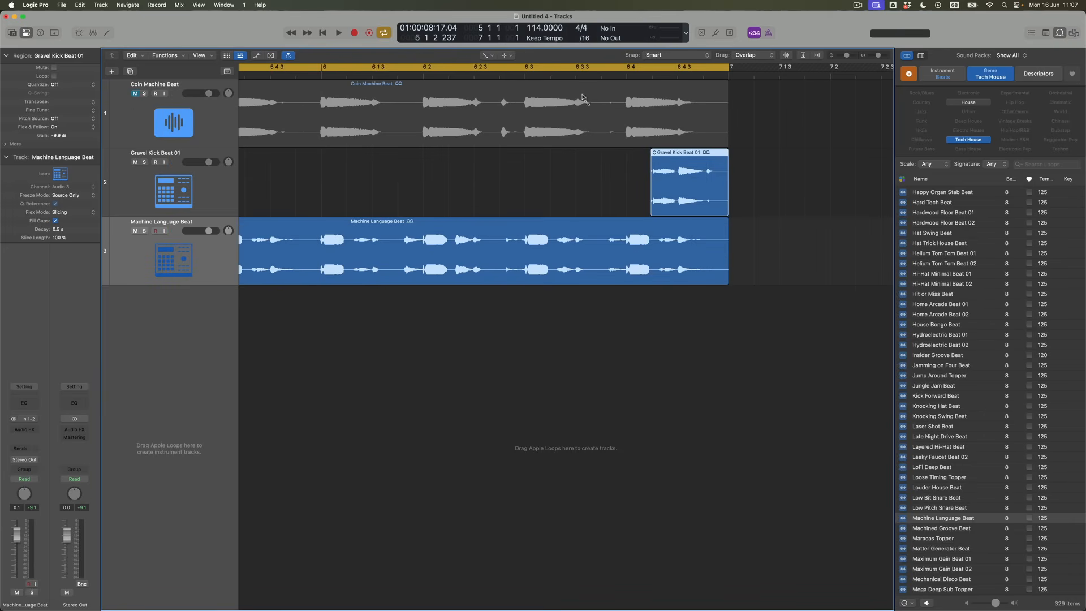
{"action": "left_click_drag", "start_coordinate": [680, 159], "coordinate": [622, 160]}
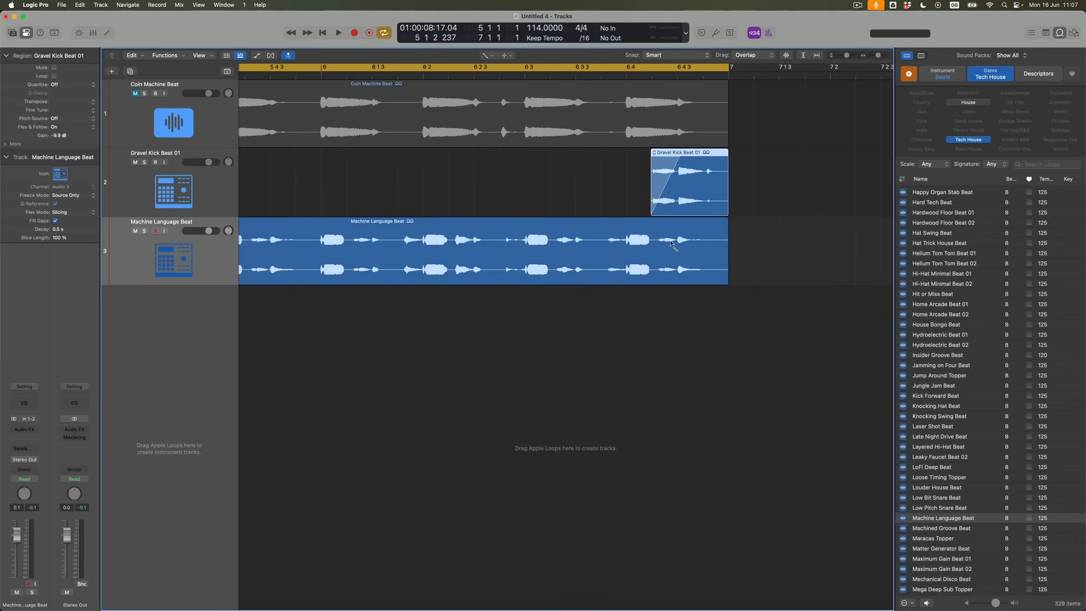
{"action": "double_click", "coordinate": [509, 76]}
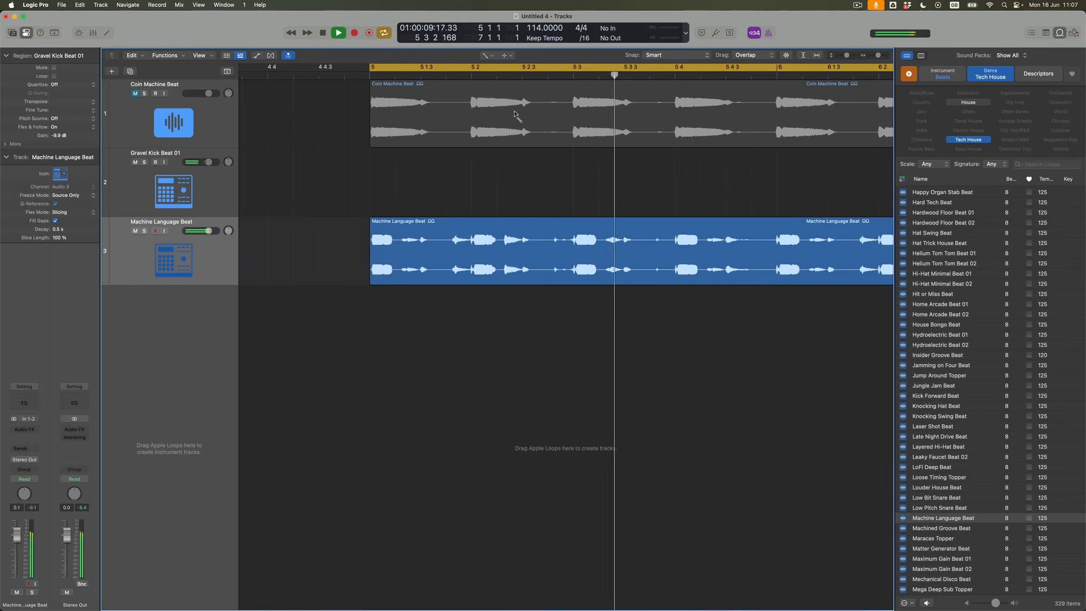
Split the Machine Language Beat region after the first kick, on both sides of the second kick, and just before the third kick in bar 5
{"action": "key", "text": "super+Left"}
{"action": "key", "text": "super+Left"}
{"action": "key", "text": "super+Left"}
{"action": "key", "text": "super+Up"}
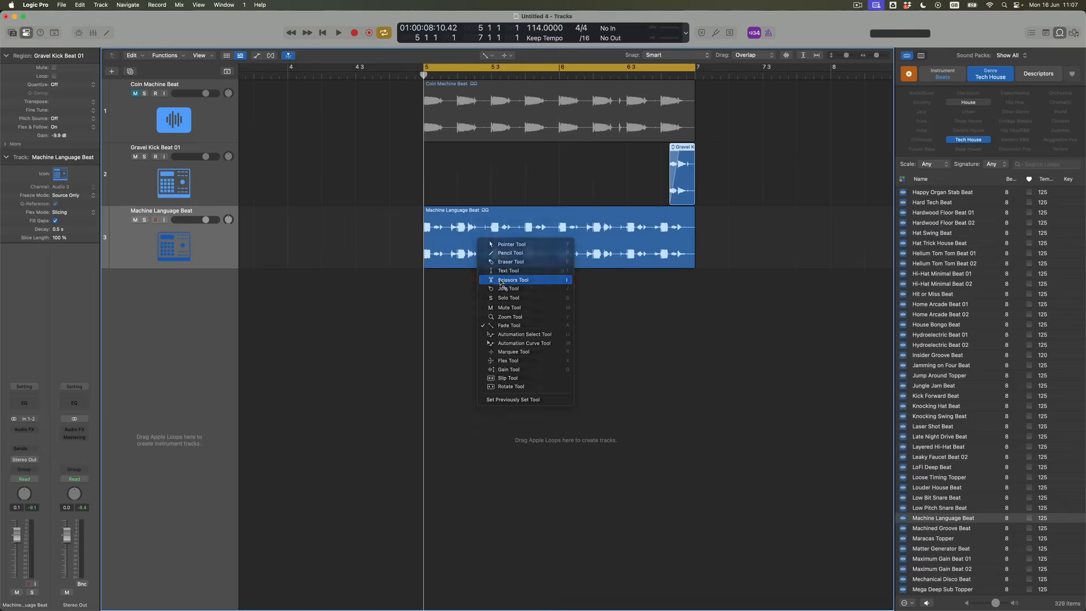
{"action": "left_click", "coordinate": [497, 278]}
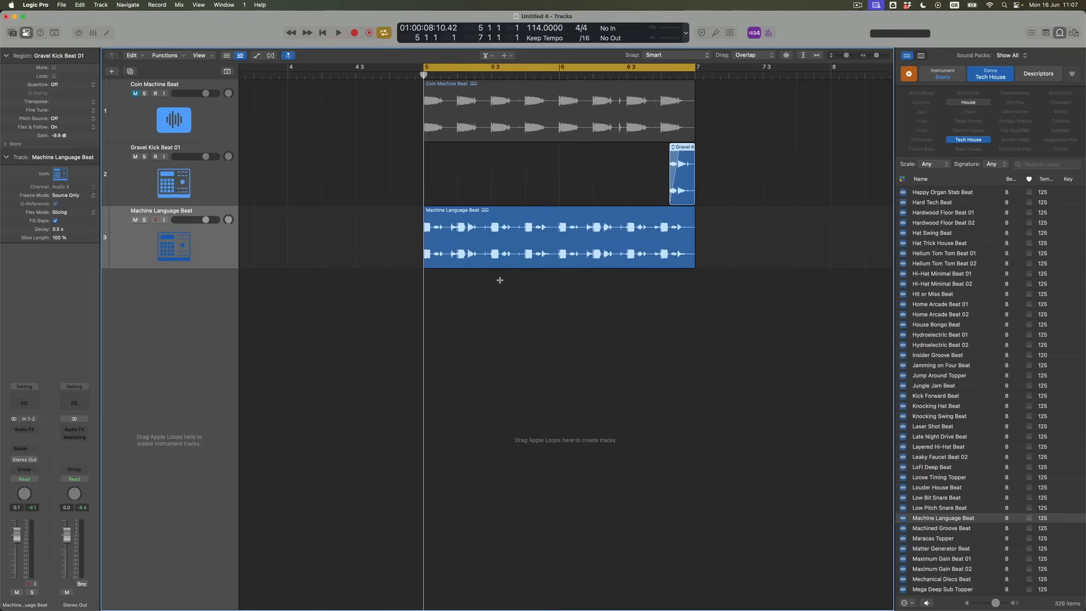
{"action": "scroll", "coordinate": [500, 280], "scroll_direction": "up", "scroll_amount": 4}
{"action": "scroll", "coordinate": [500, 281], "scroll_direction": "left", "scroll_amount": 8}
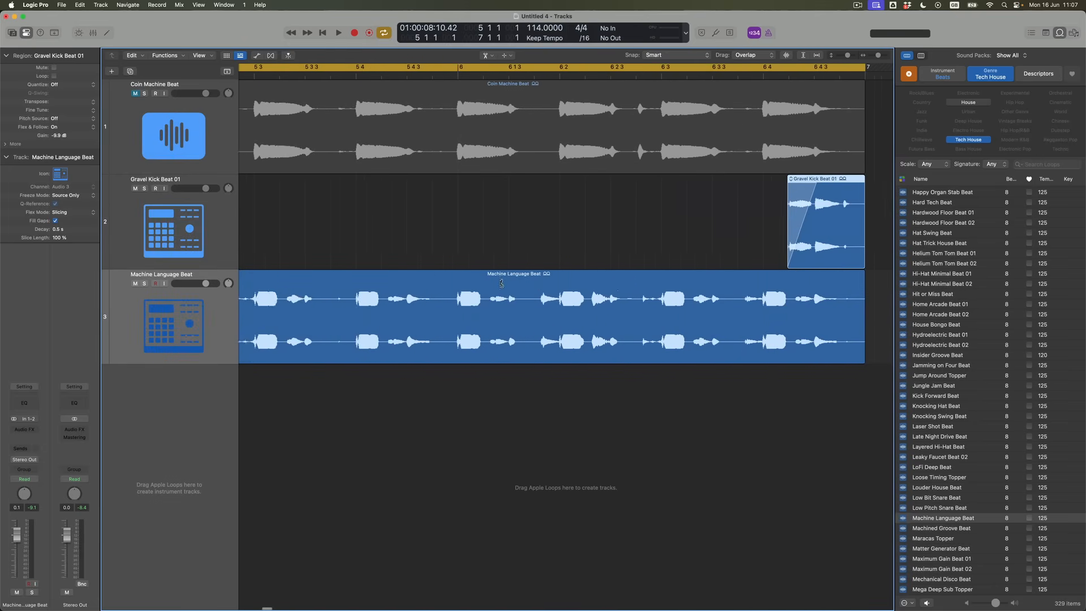
{"action": "scroll", "coordinate": [501, 283], "scroll_direction": "left", "scroll_amount": 3}
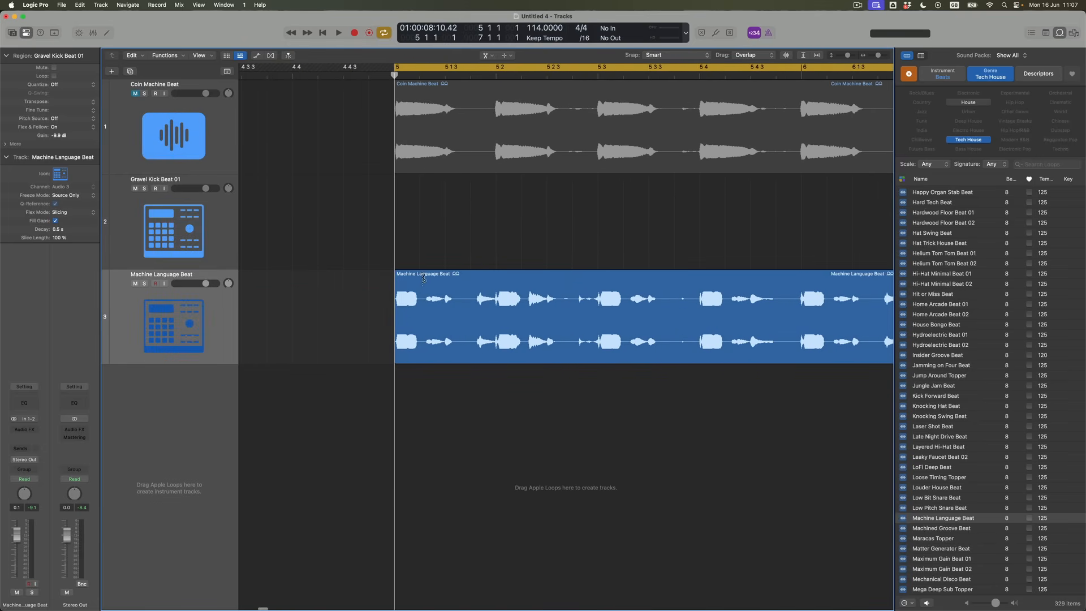
{"action": "left_click", "coordinate": [423, 281]}
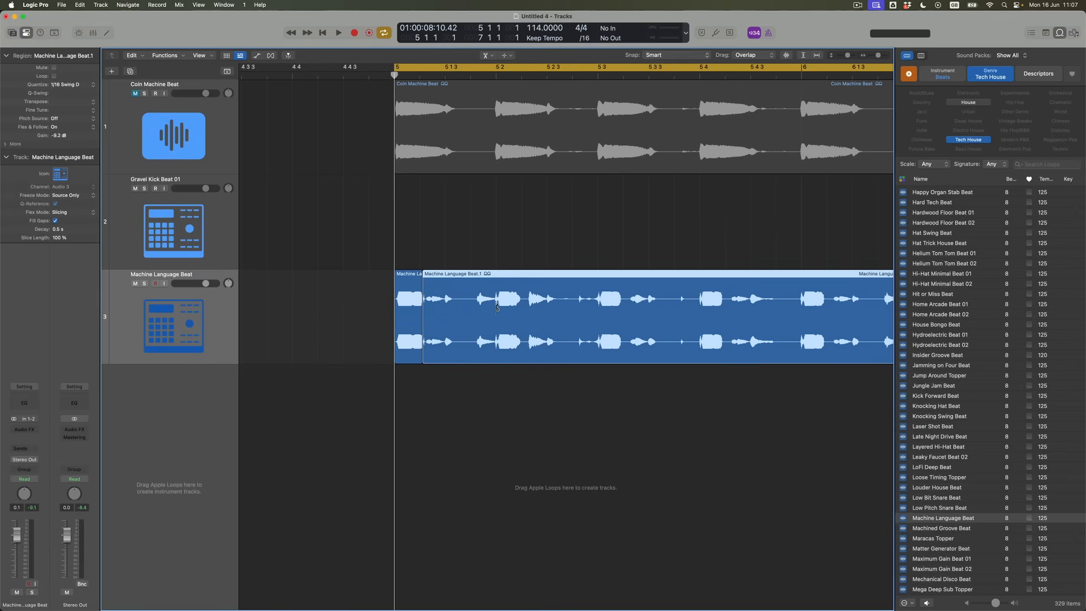
{"action": "left_click", "coordinate": [496, 72]}
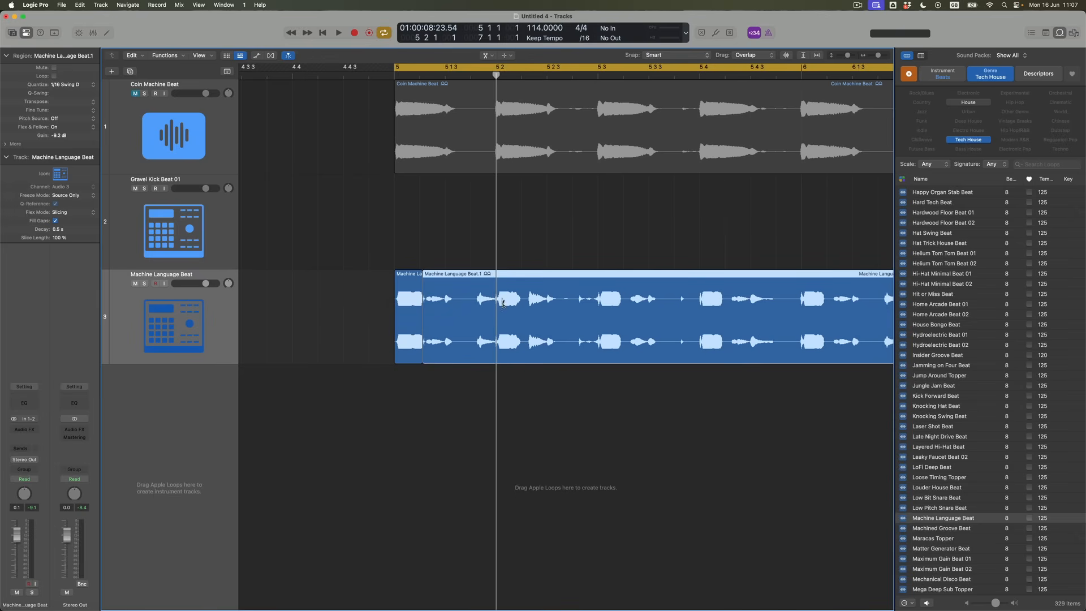
{"action": "left_click", "coordinate": [502, 300]}
{"action": "left_click", "coordinate": [526, 308]}
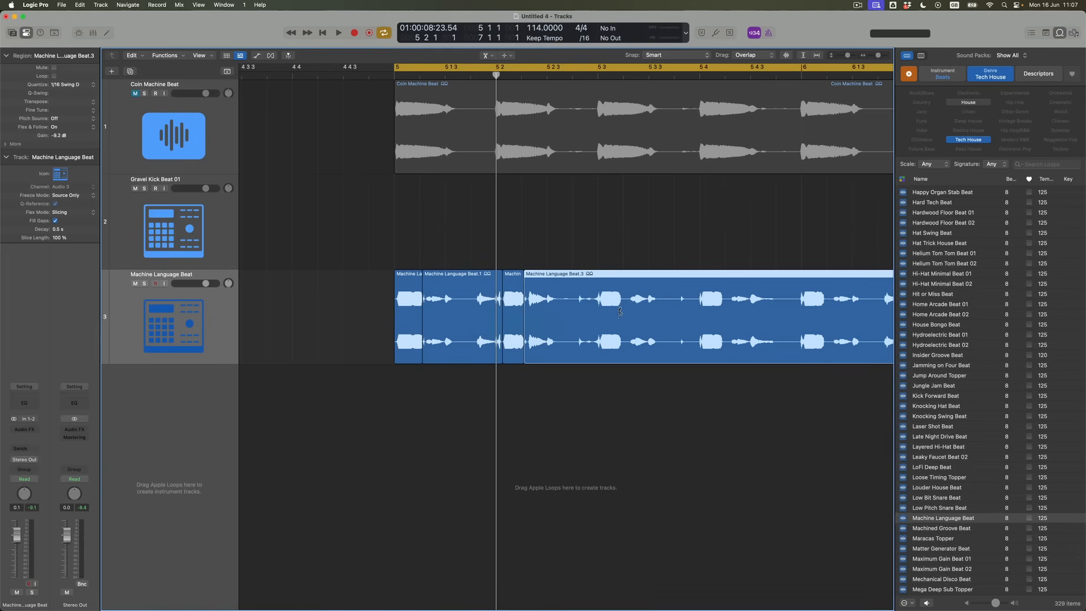
{"action": "left_click_drag", "start_coordinate": [599, 311], "coordinate": [593, 312]}
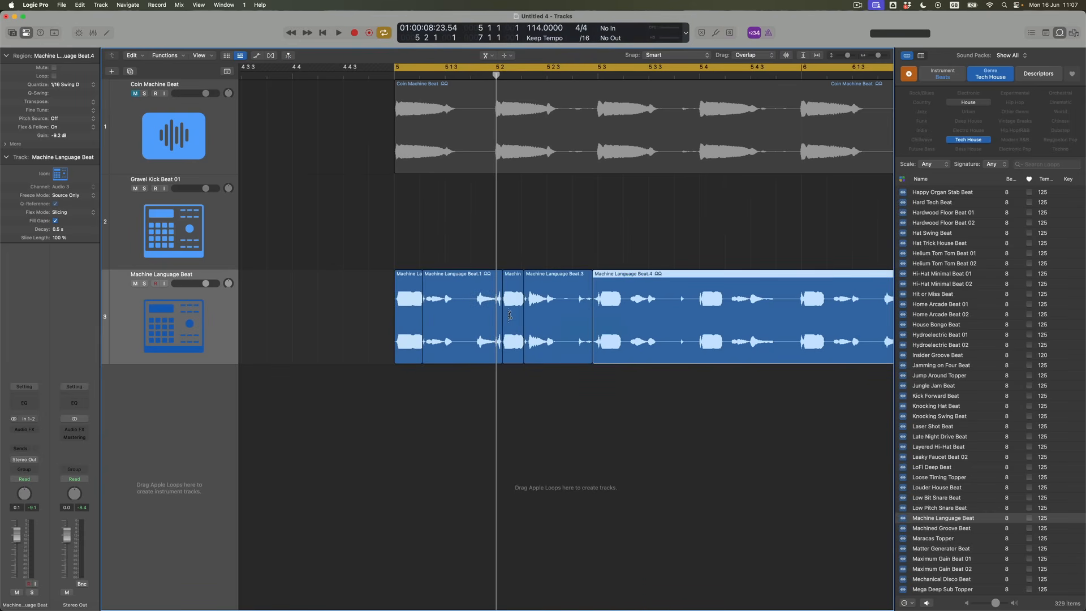
Delete the Machine Language Beat slices holding the kicks on beats 1 and 2 of bar 5
{"action": "left_click", "coordinate": [518, 347]}
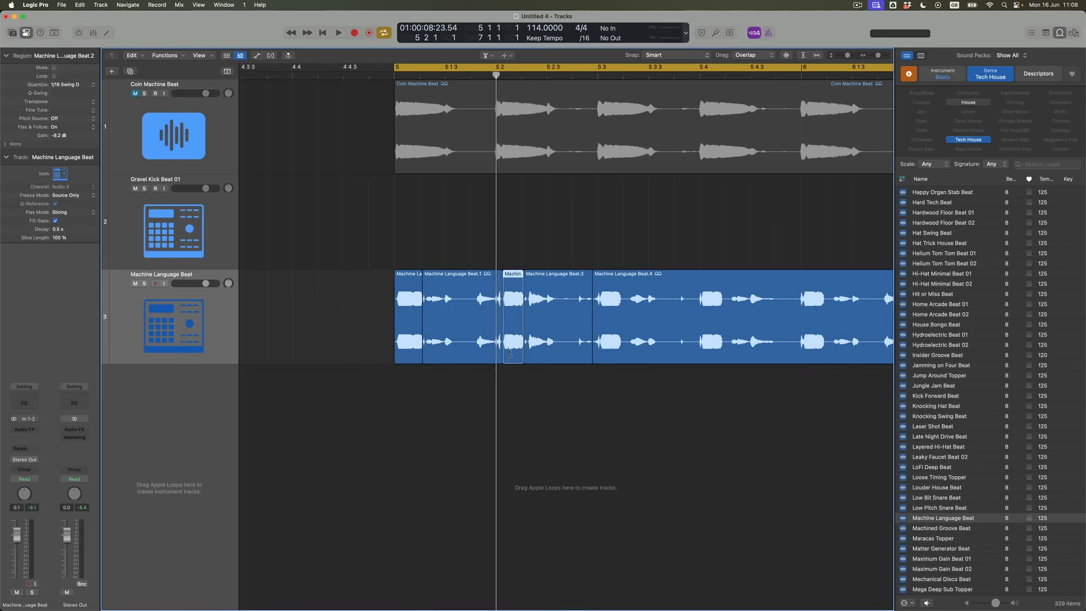
{"action": "key", "text": "Delete"}
{"action": "left_click", "coordinate": [412, 342]}
{"action": "key", "text": "Delete"}
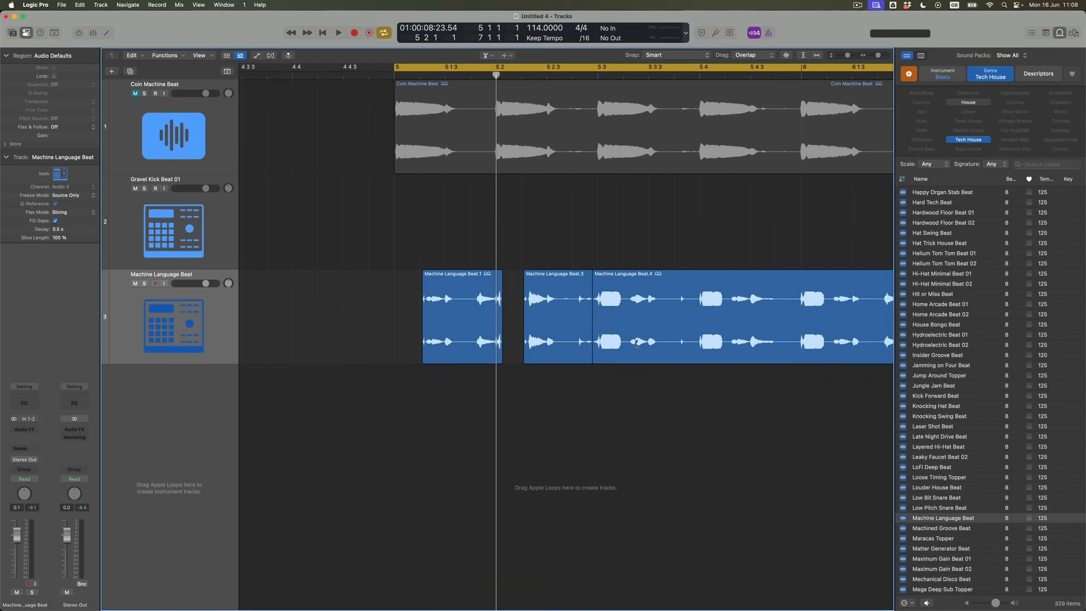
Cut out and delete the Machine Language Beat kicks on beats 3 and 4 of bar 5
{"action": "left_click", "coordinate": [599, 74]}
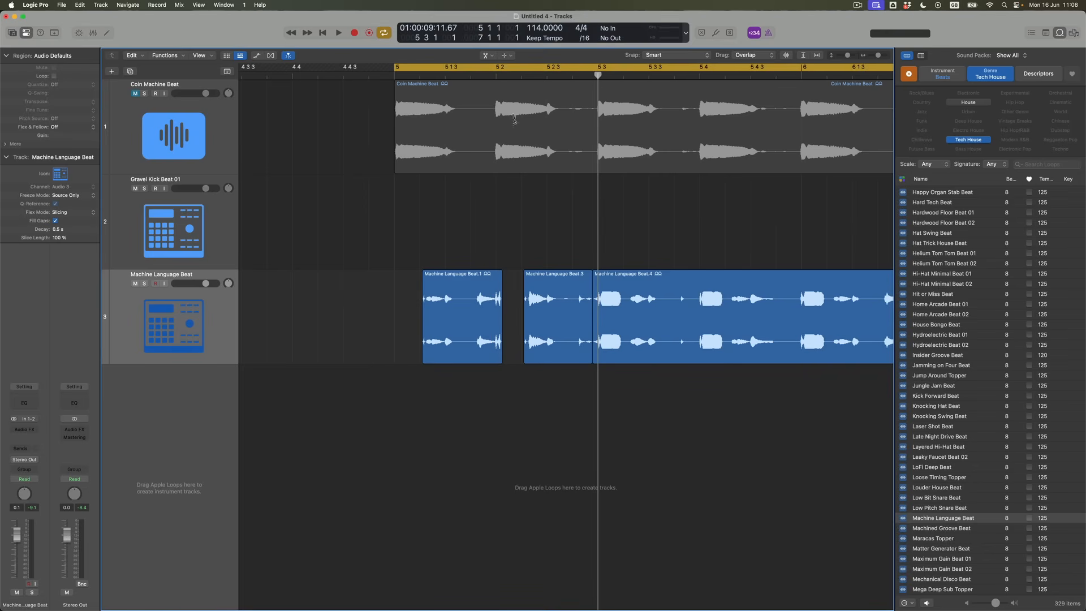
{"action": "left_click_drag", "start_coordinate": [649, 311], "coordinate": [690, 311]}
{"action": "key", "text": "Delete"}
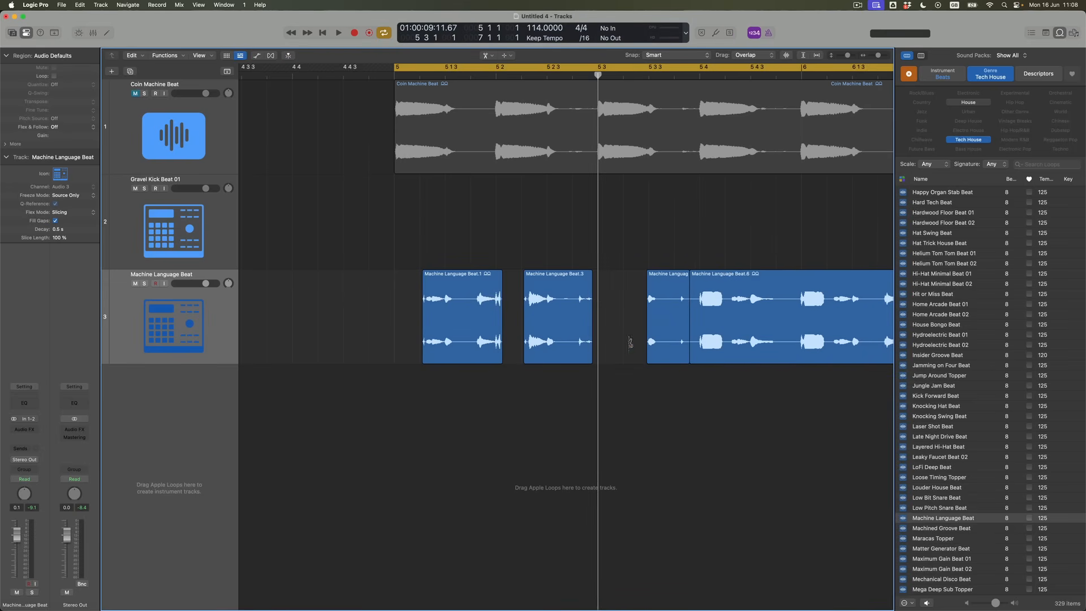
{"action": "left_click_drag", "start_coordinate": [728, 342], "coordinate": [728, 342]}
{"action": "key", "text": "Delete"}
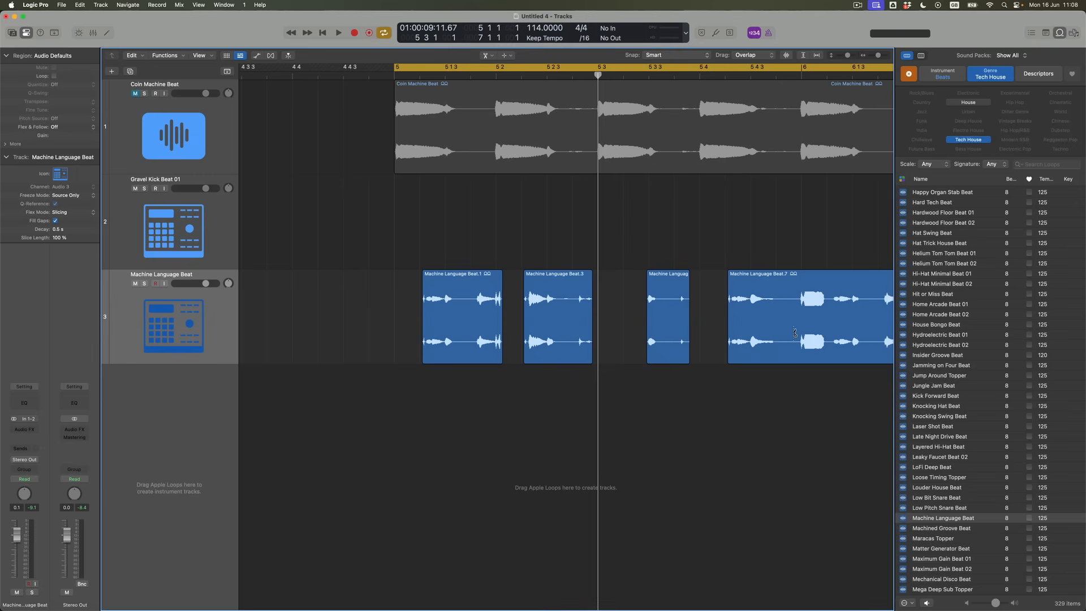
Split the Machine Language Beat just before the bar 6 kick and delete everything after the split
{"action": "left_click_drag", "start_coordinate": [799, 339], "coordinate": [800, 339]}
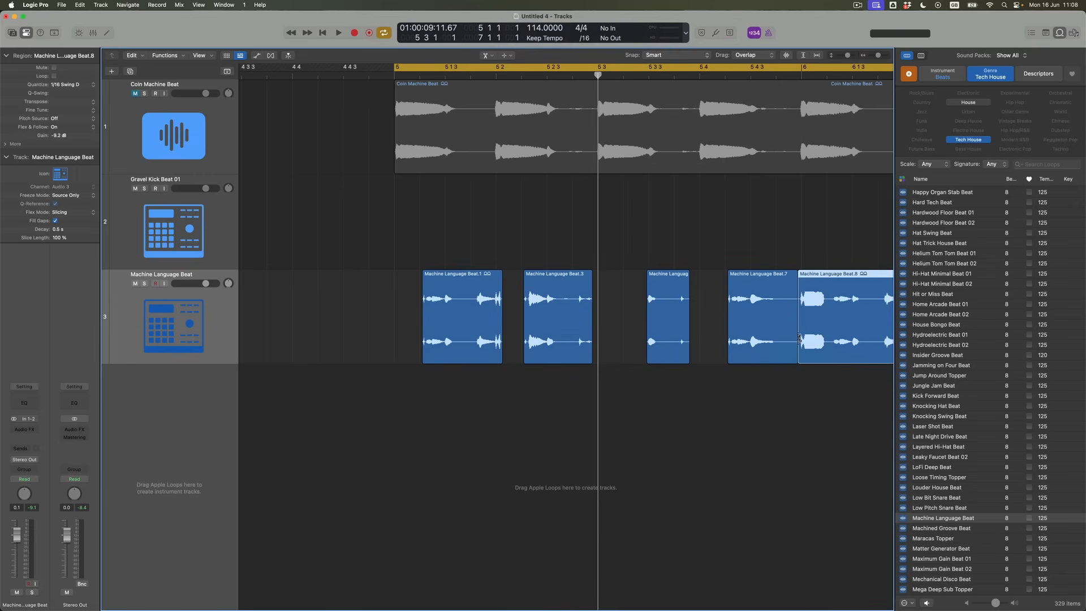
{"action": "scroll", "coordinate": [799, 338], "scroll_direction": "down", "scroll_amount": 3}
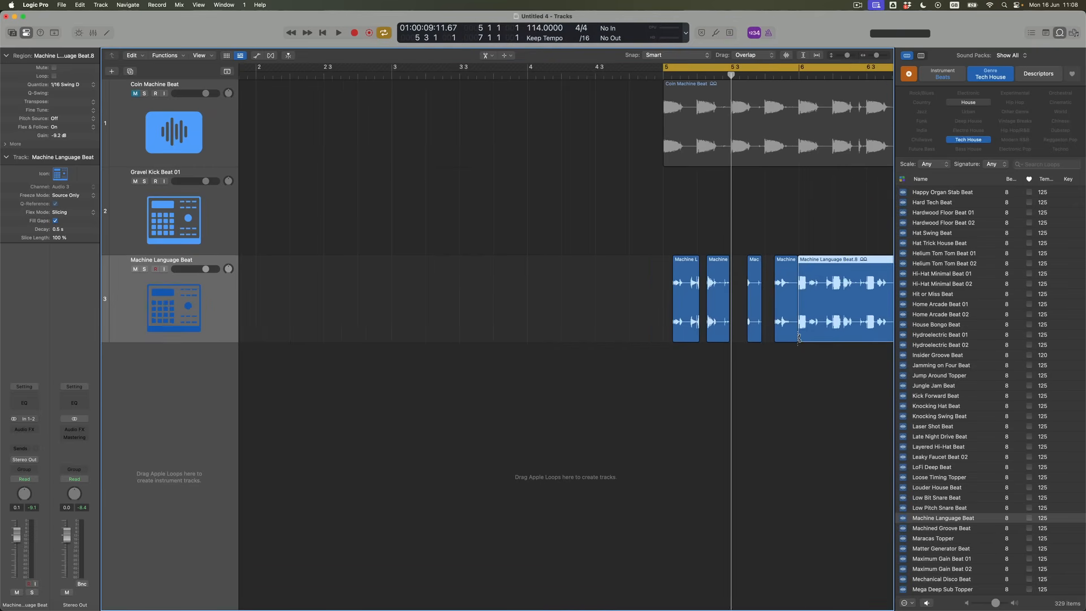
{"action": "key", "text": "Delete"}
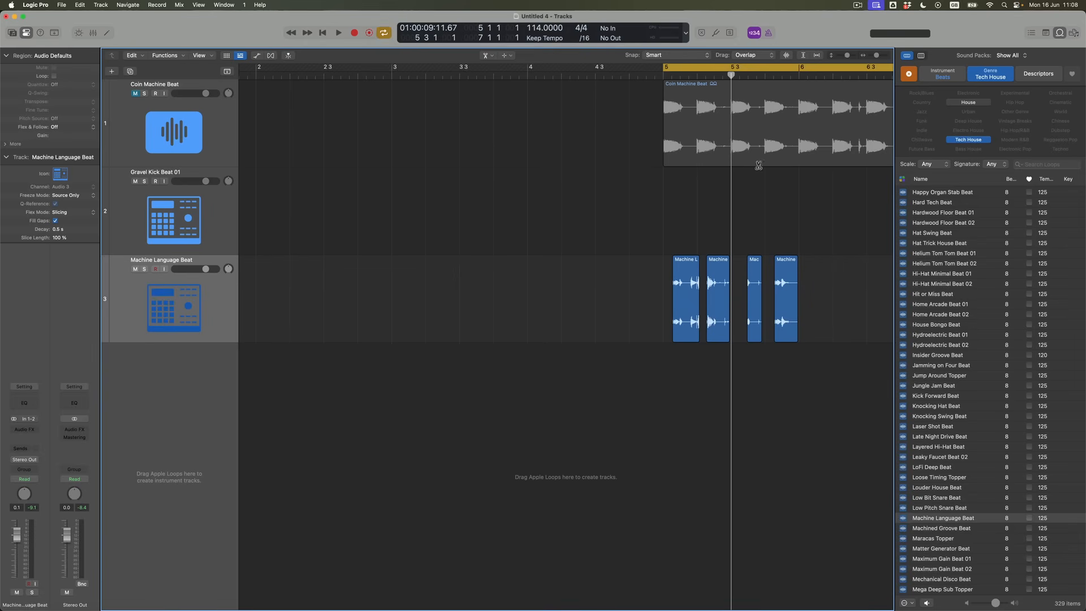
Set the cycle range to bar 5 only and listen to the remaining Machine Language Beat slices
{"action": "left_click", "coordinate": [668, 70]}
{"action": "left_click_drag", "start_coordinate": [667, 71], "coordinate": [799, 93]}
{"action": "key", "text": "Return"}
{"action": "key", "text": "space"}
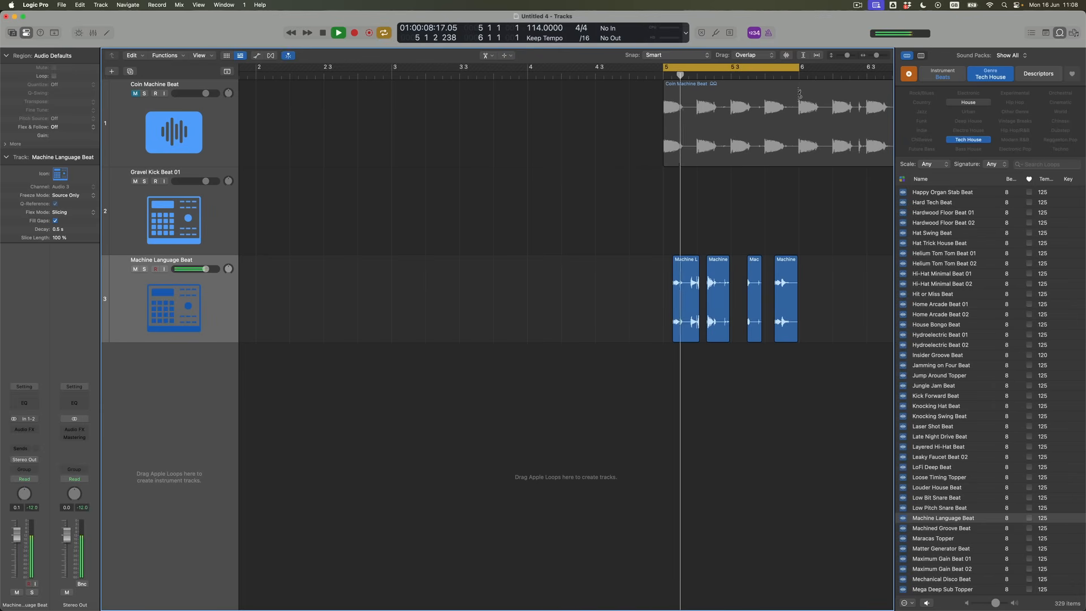
{"action": "key", "text": "super+Right"}
{"action": "key", "text": "super+Right"}
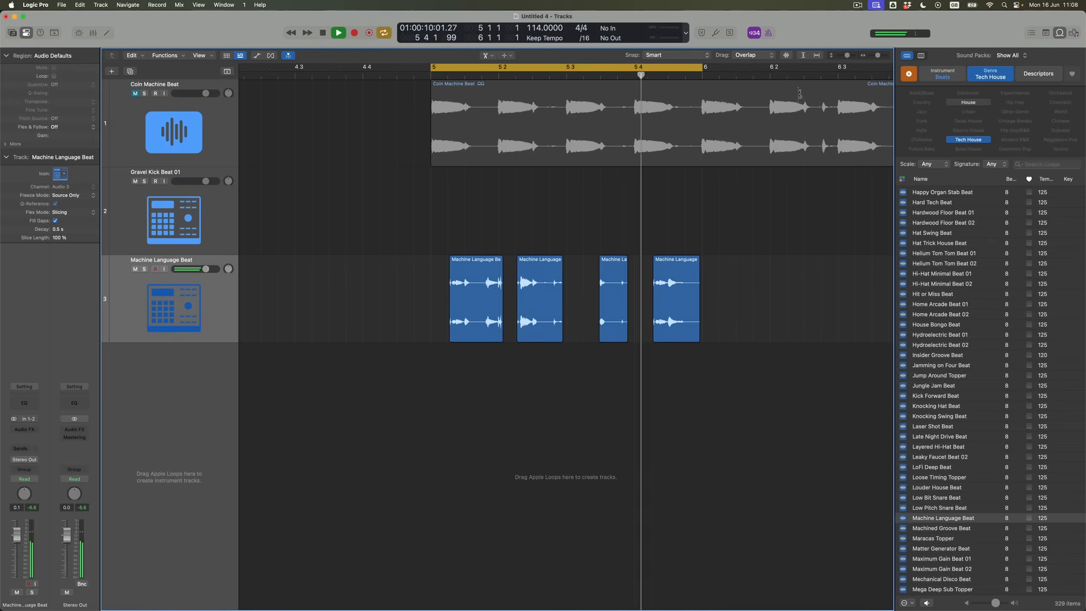
{"action": "key", "text": "space"}
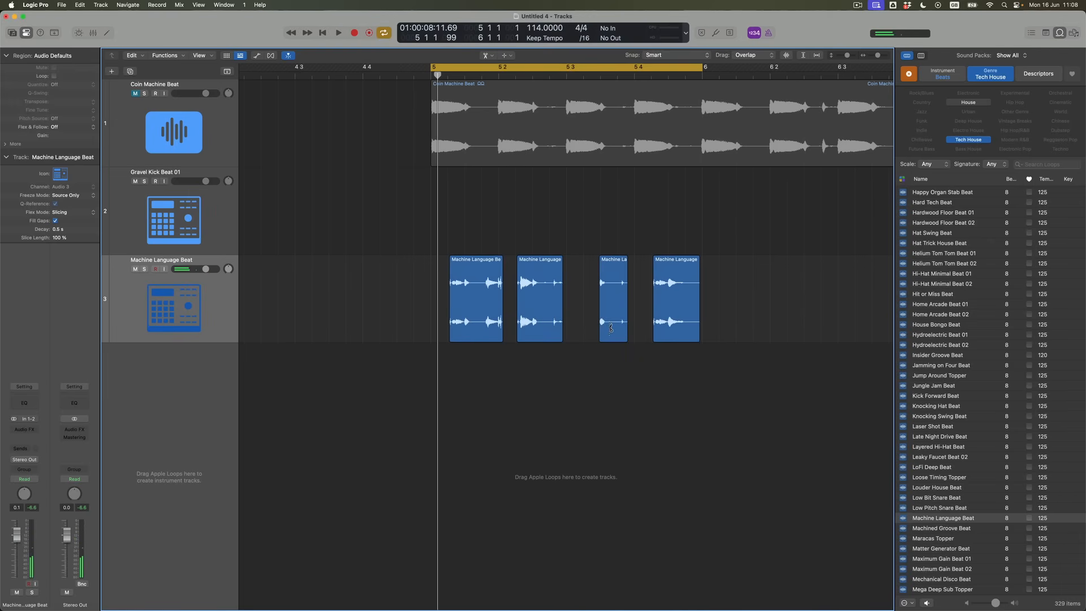
Trim the end of the second Machine Language Beat slice with the Pointer tool so only its first, louder hit remains
{"action": "key", "text": "t"}
{"action": "left_click", "coordinate": [634, 245]}
{"action": "left_click_drag", "start_coordinate": [561, 341], "coordinate": [540, 341]}
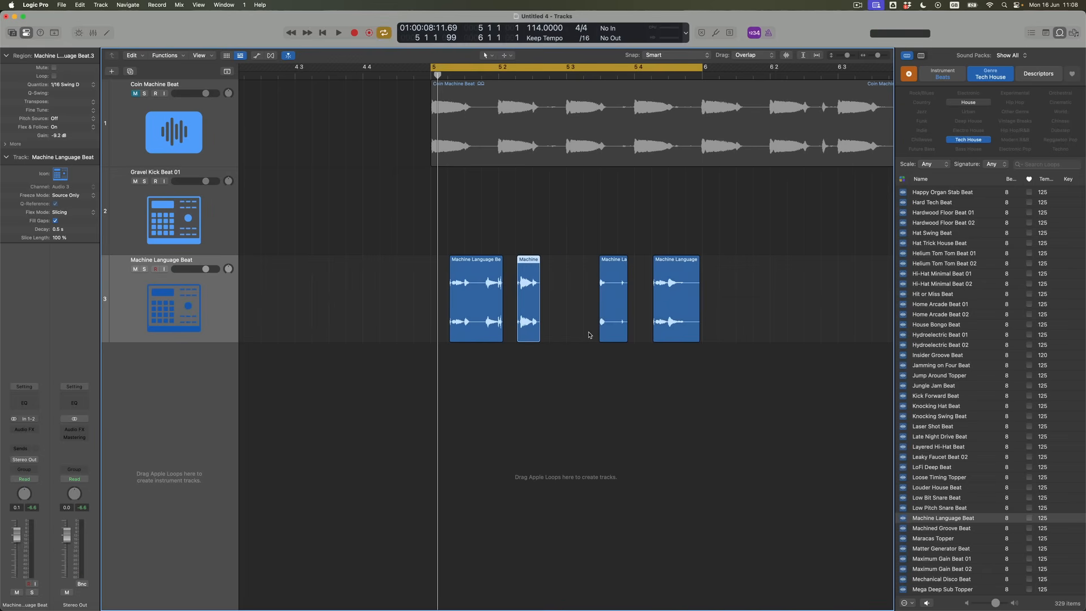
Try shortening the third Machine Language Beat slice from its end, listen to the cycle, and undo the trim
{"action": "left_click_drag", "start_coordinate": [626, 339], "coordinate": [609, 339]}
{"action": "key", "text": "space"}
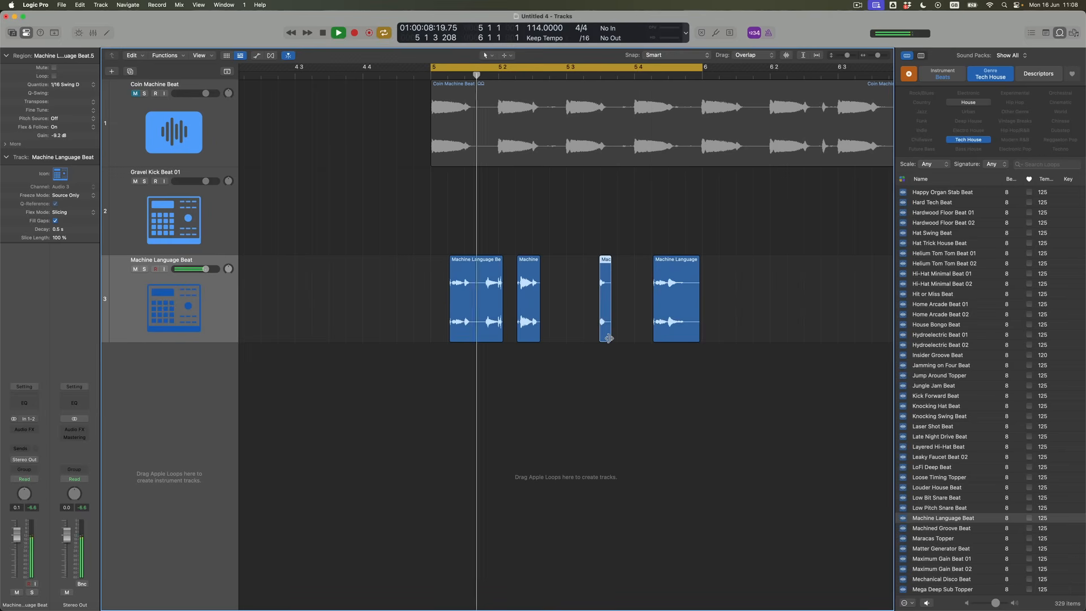
{"action": "key", "text": "space"}
{"action": "key", "text": "super+z"}
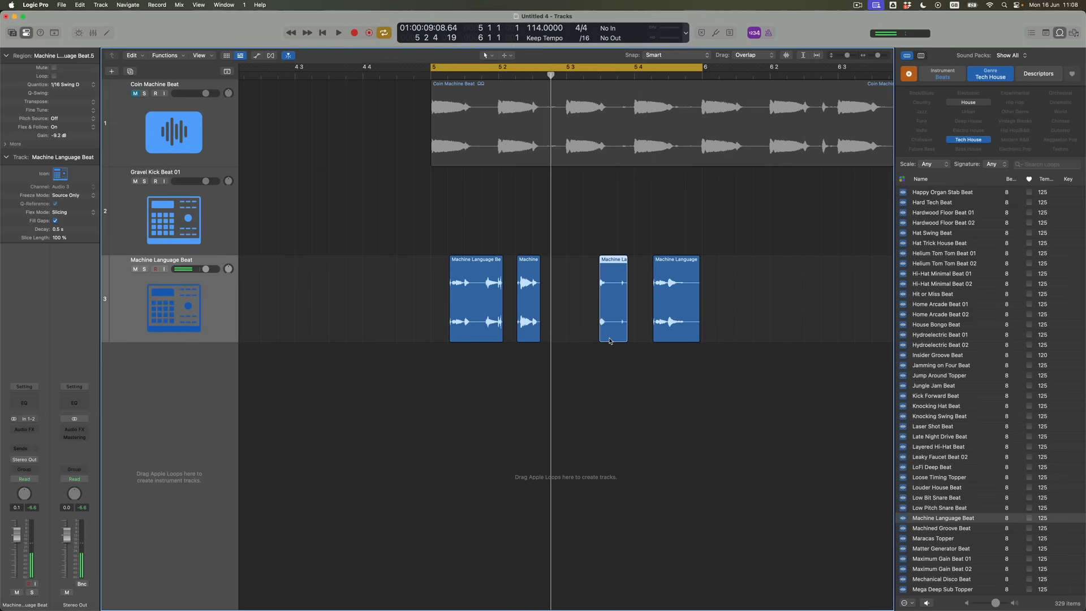
Trim the start of the third Machine Language Beat slice past its first hit and listen to the cycle
{"action": "left_click_drag", "start_coordinate": [602, 339], "coordinate": [609, 337]}
{"action": "key", "text": "space"}
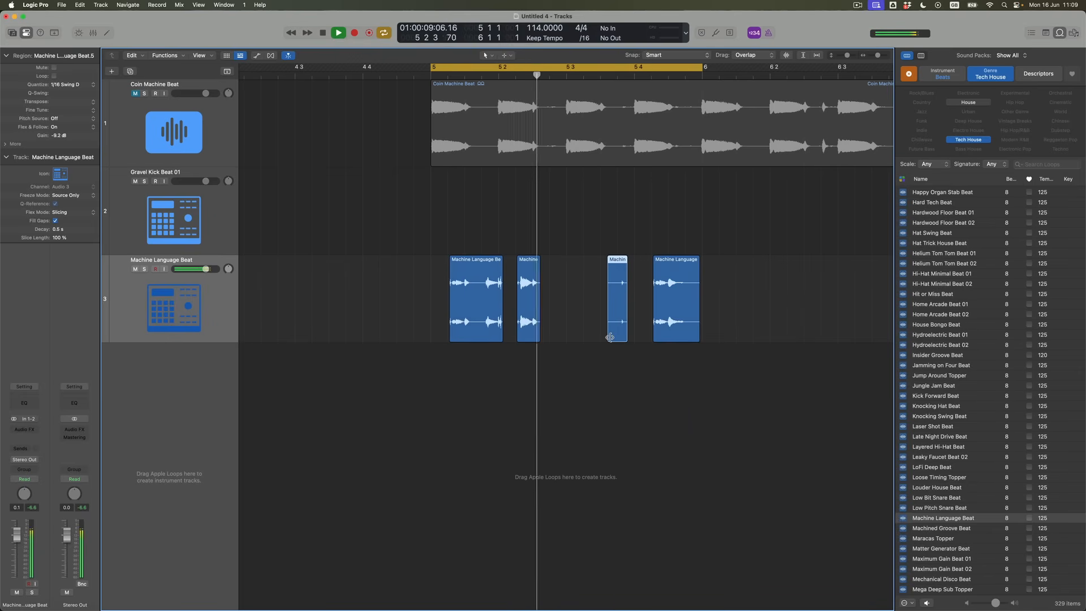
{"action": "key", "text": "space"}
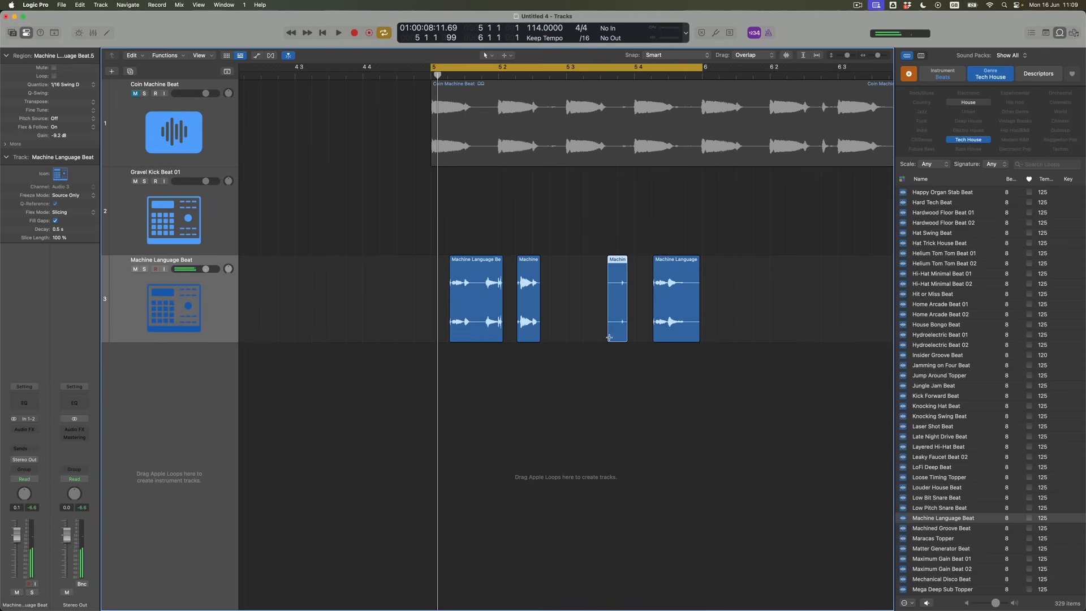
Repeat the four Machine Language Beat slices from bar 5 in bar 6
{"action": "scroll", "coordinate": [609, 338], "scroll_direction": "down", "scroll_amount": 3}
{"action": "left_click_drag", "start_coordinate": [722, 294], "coordinate": [675, 293]}
{"action": "left_click", "coordinate": [743, 339]}
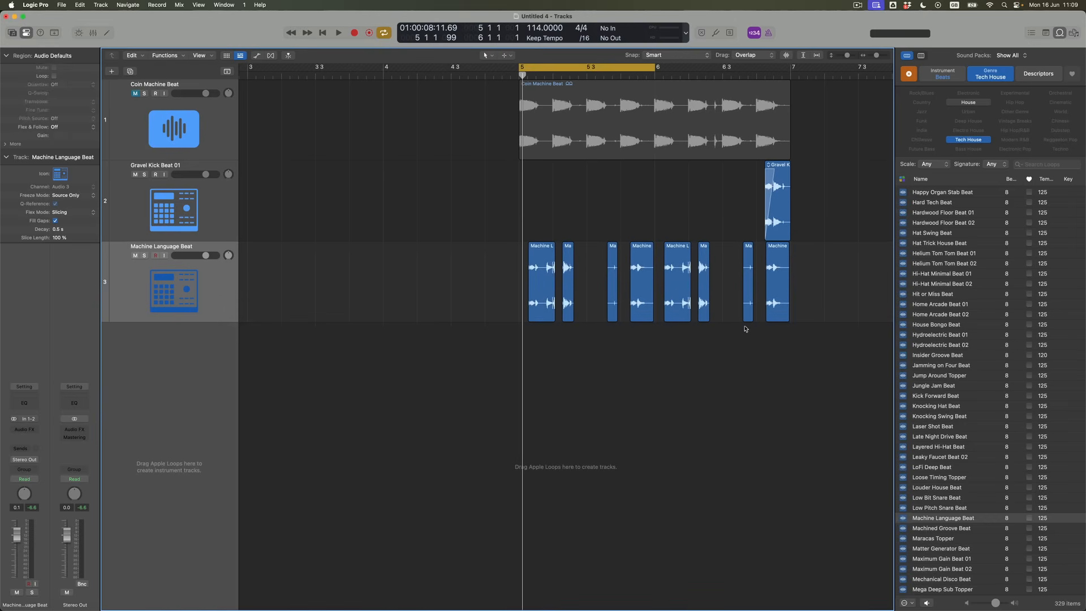
Adjust the edges of the first, third and last Machine Language Beat slices in bar 6 and extend the cycle range to bar 7
{"action": "mouse_move", "coordinate": [744, 318]}
{"action": "left_mouse_down"}
{"action": "mouse_move", "coordinate": [731, 317]}
{"action": "mouse_move", "coordinate": [745, 321]}
{"action": "left_mouse_up"}
{"action": "left_click_drag", "start_coordinate": [667, 319], "coordinate": [679, 320]}
{"action": "left_click_drag", "start_coordinate": [656, 69], "coordinate": [790, 104]}
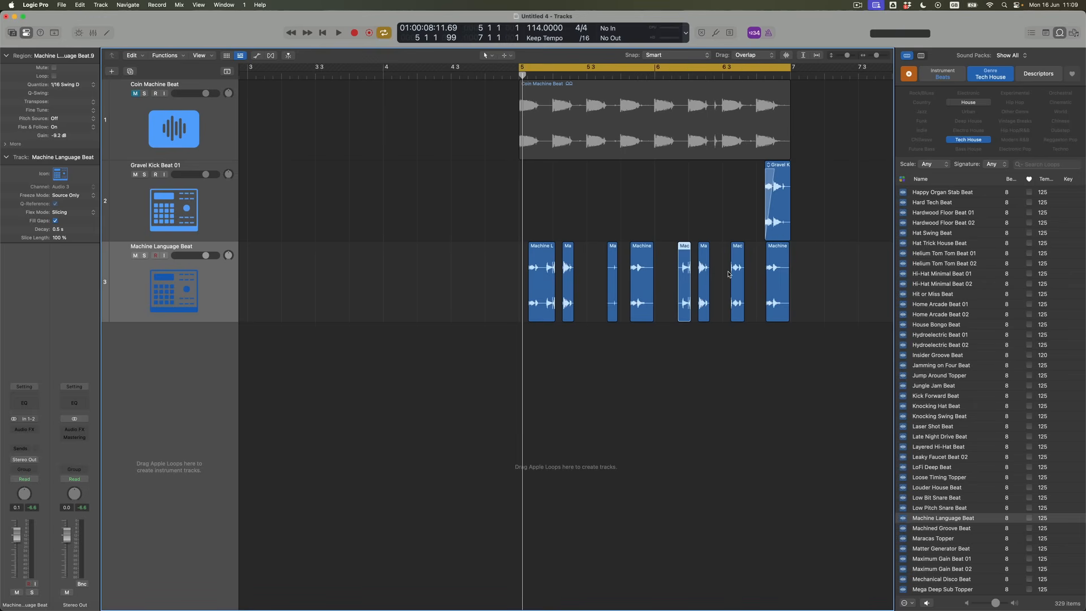
{"action": "mouse_move", "coordinate": [769, 319]}
{"action": "left_mouse_down"}
{"action": "mouse_move", "coordinate": [748, 315]}
{"action": "mouse_move", "coordinate": [765, 314]}
{"action": "left_mouse_up"}
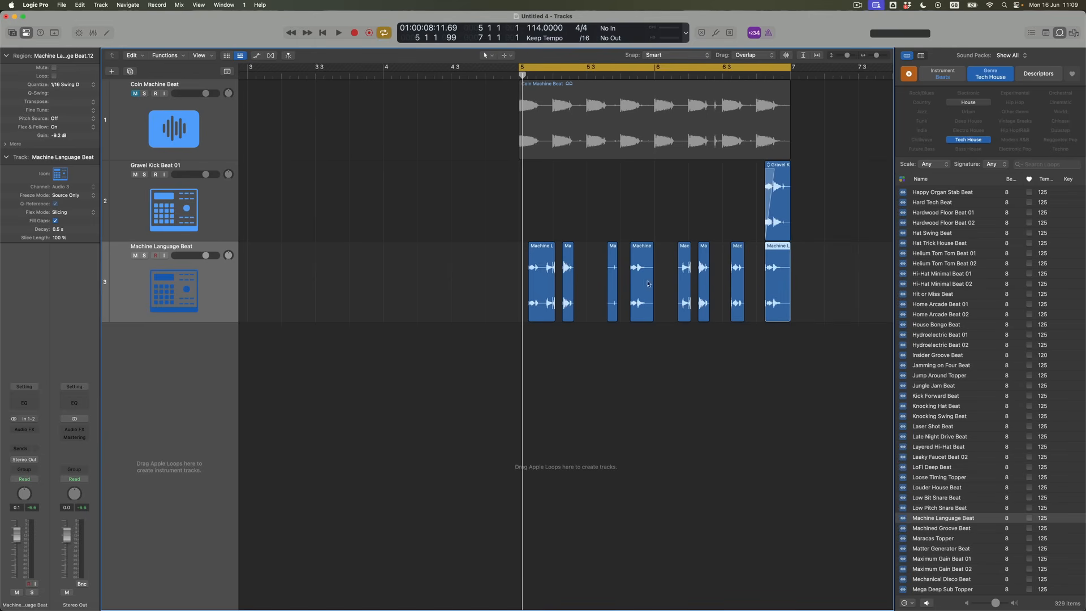
Set a Fade-In of 5 and a Fade-Out of 20 on all eight Machine Language Beat slices and listen to the cycle
{"action": "left_click_drag", "start_coordinate": [826, 352], "coordinate": [469, 295]}
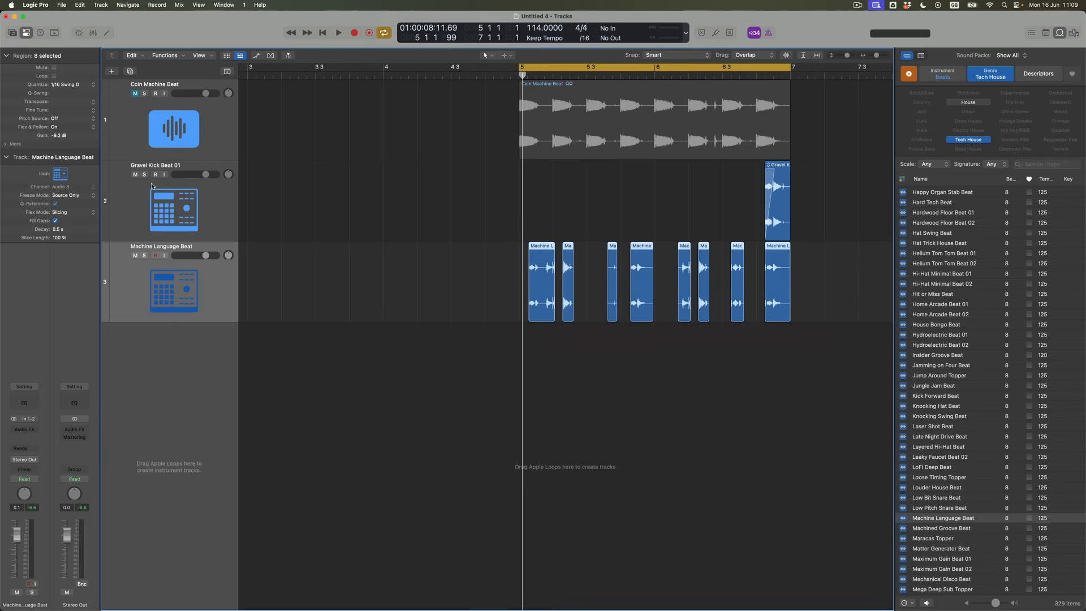
{"action": "left_click", "coordinate": [6, 145]}
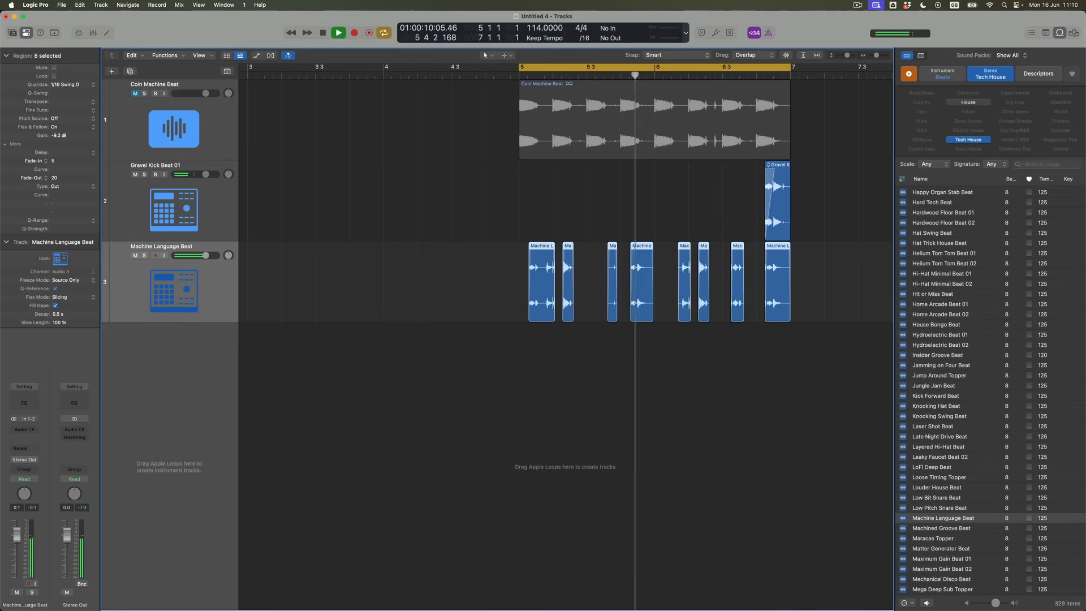
{"action": "key", "text": "space"}
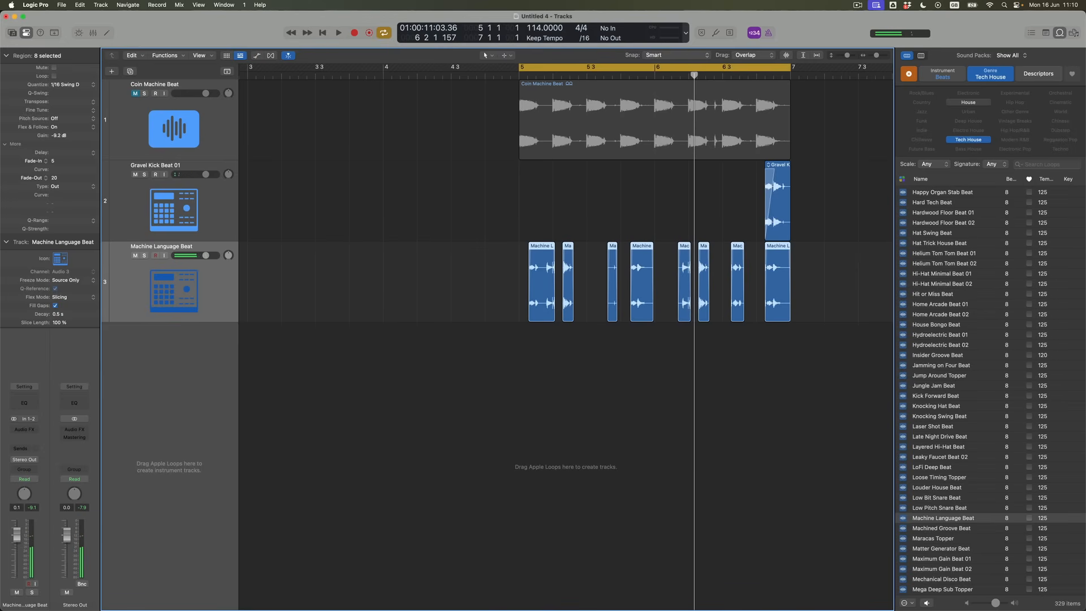
Mute Machine Language Beat, unmute Coin Machine Beat and split its region after the second kick and before the third with the Scissors tool
{"action": "left_click", "coordinate": [135, 256]}
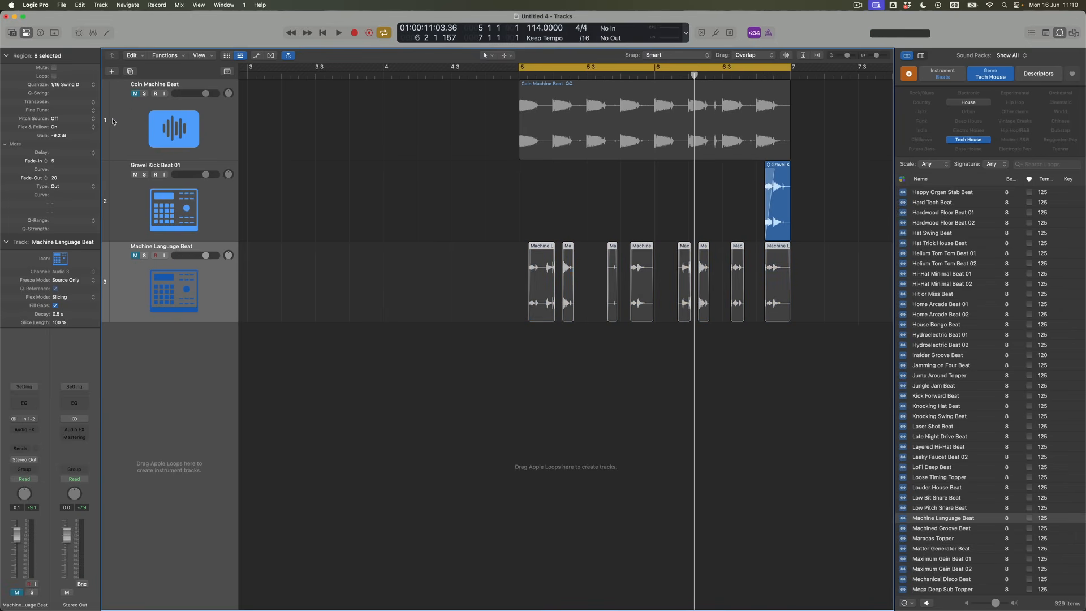
{"action": "left_click", "coordinate": [136, 94]}
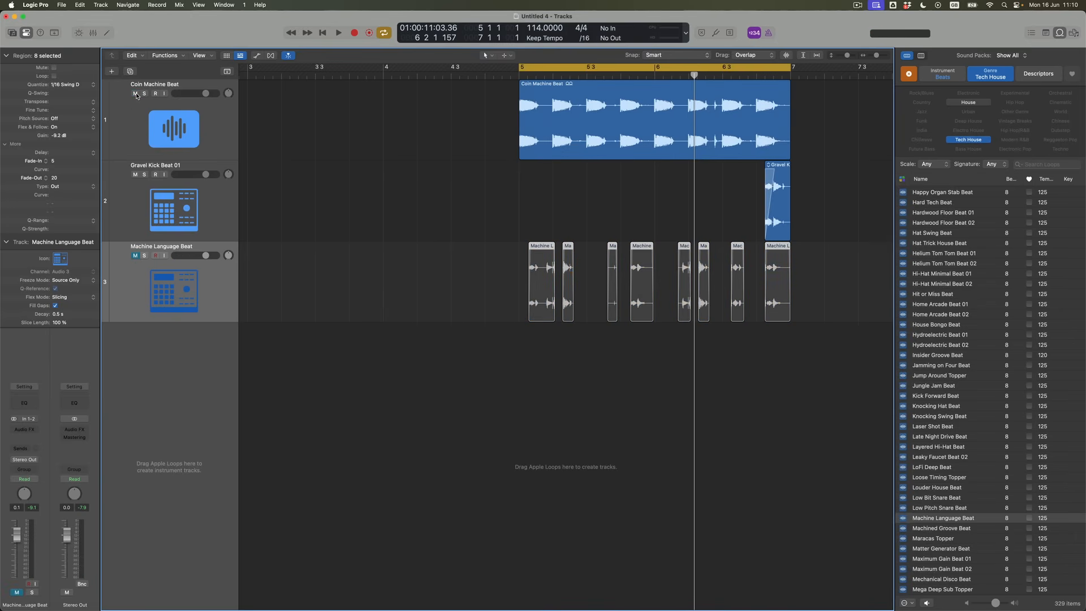
{"action": "key", "text": "super+Right"}
{"action": "key", "text": "t"}
{"action": "left_click", "coordinate": [284, 169]}
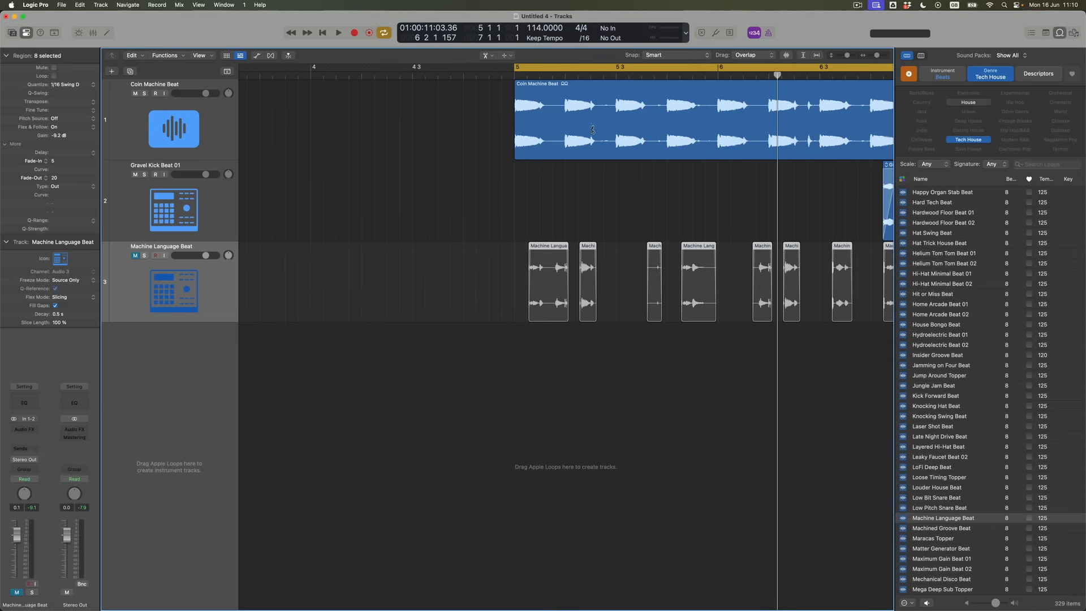
{"action": "left_click", "coordinate": [595, 130]}
{"action": "left_click", "coordinate": [615, 146]}
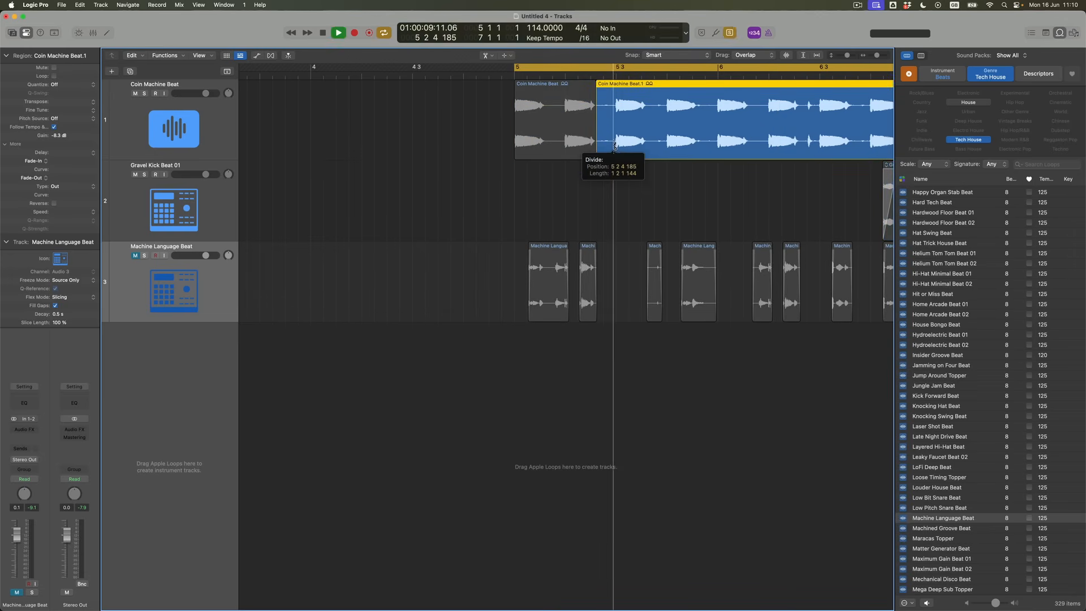
Split the Coin Machine Beat region after and before the remaining kicks in bar 5, up to the first kick of bar 6
{"action": "key", "text": "super+Down"}
{"action": "key", "text": "super+Down"}
{"action": "key", "text": "super+Down"}
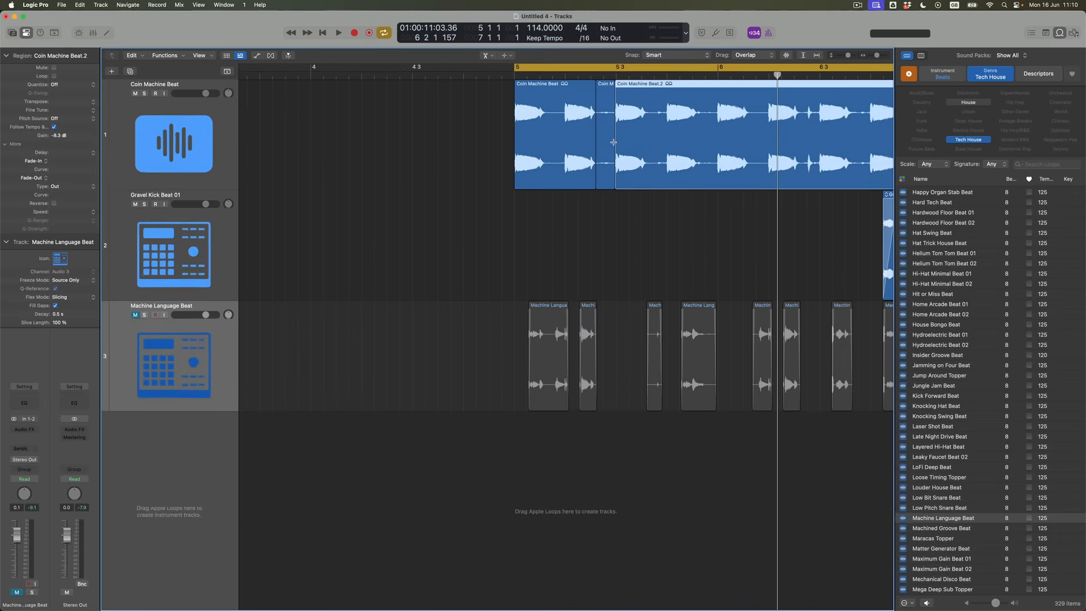
{"action": "key", "text": "super+Down"}
{"action": "key", "text": "super+Down"}
{"action": "key", "text": "super+Down"}
{"action": "key", "text": "super+Down"}
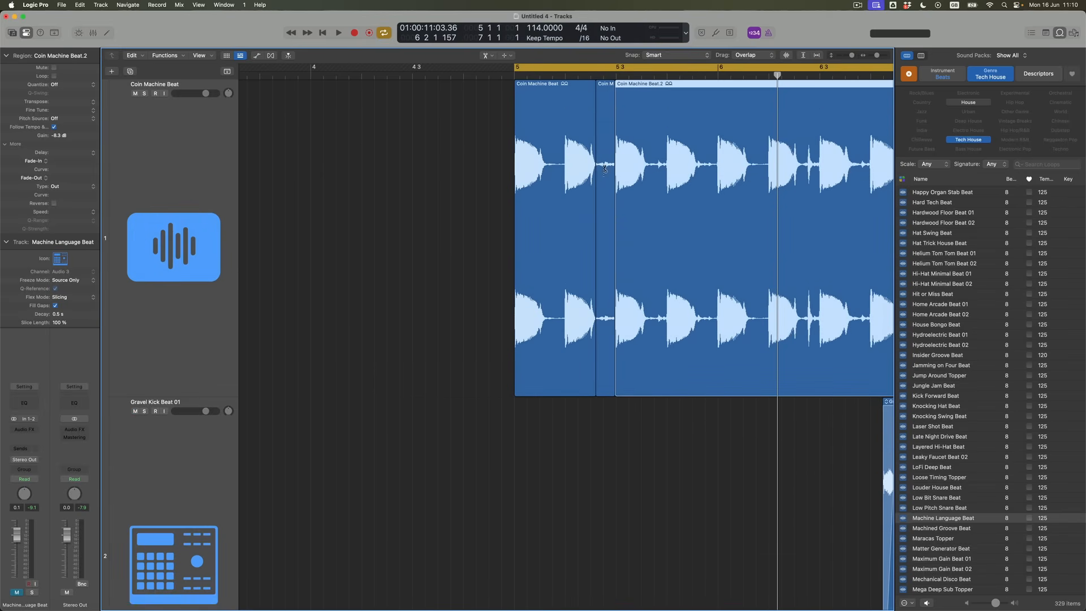
{"action": "left_click_drag", "start_coordinate": [649, 177], "coordinate": [716, 192]}
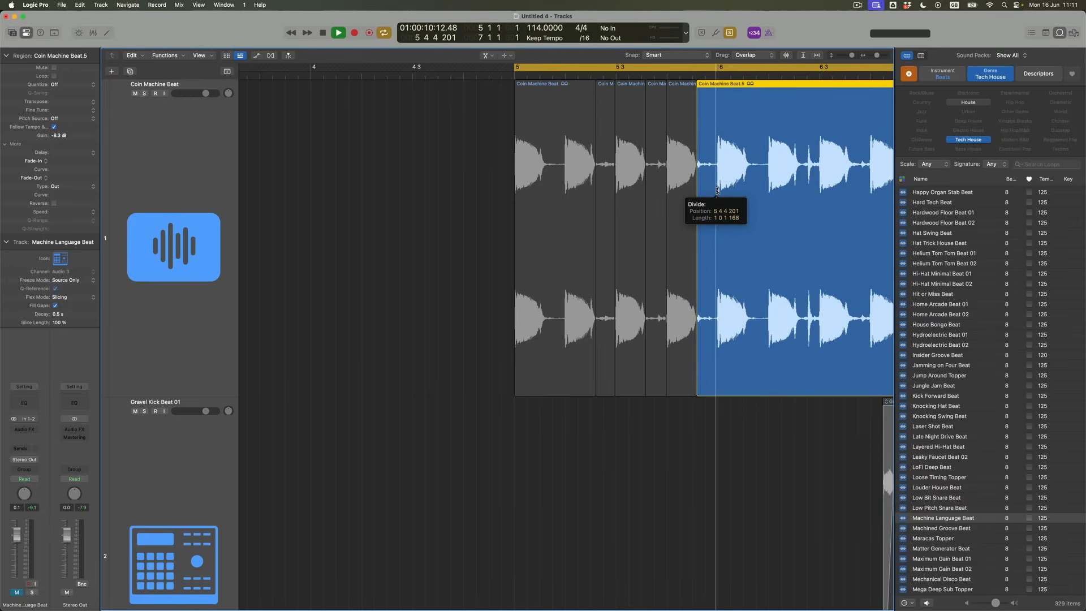
{"action": "left_click_drag", "start_coordinate": [717, 190], "coordinate": [717, 190]}
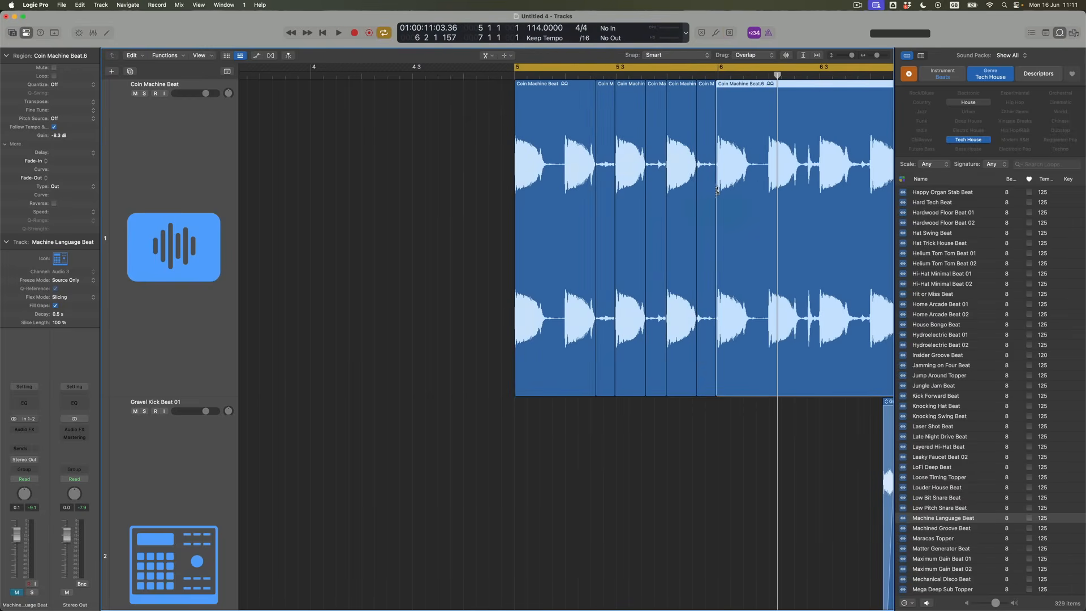
Split the Coin Machine Beat region in bar 6 around the third and fourth kicks, starting after the second kick
{"action": "scroll", "coordinate": [717, 191], "scroll_direction": "right", "scroll_amount": 3}
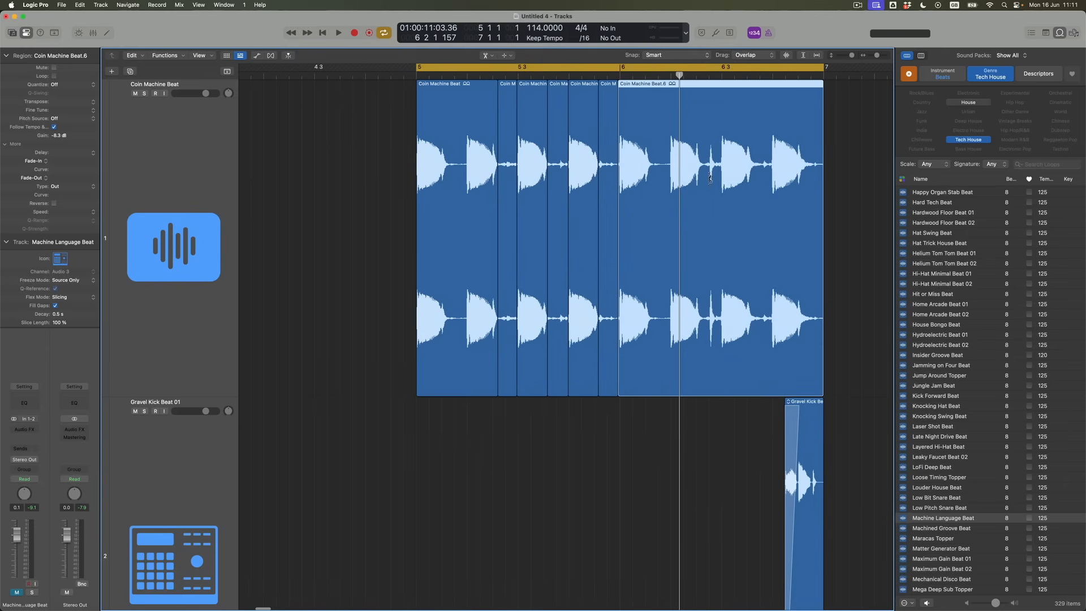
{"action": "left_click_drag", "start_coordinate": [702, 184], "coordinate": [802, 194]}
{"action": "key", "text": "super+a"}
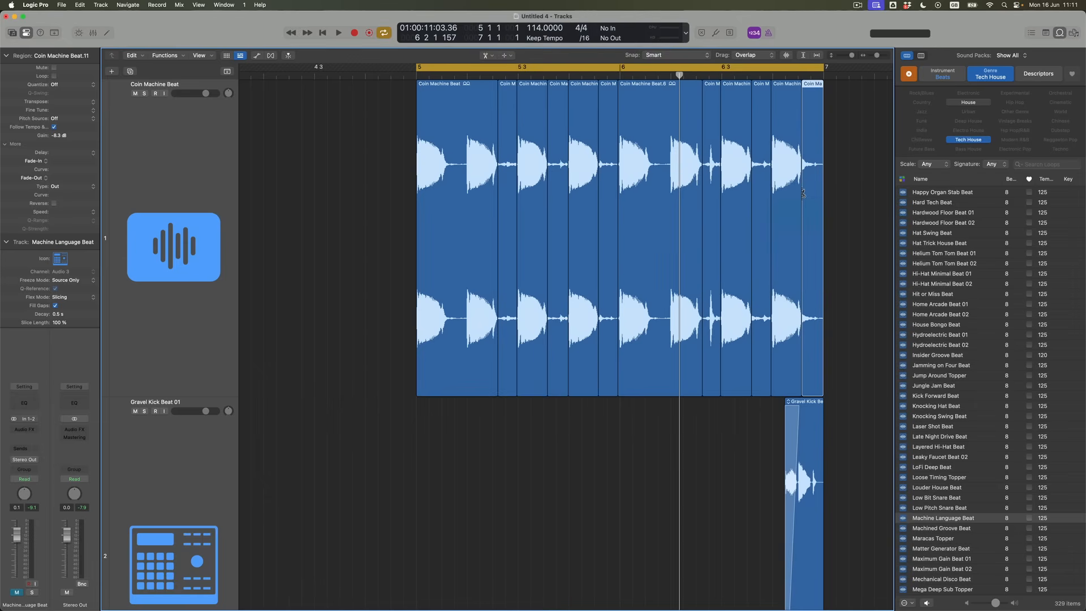
Delete the six Coin Machine Beat slices that contain kicks, keeping only the short percussion slices between them
{"action": "key", "text": "t"}
{"action": "key", "text": "t"}
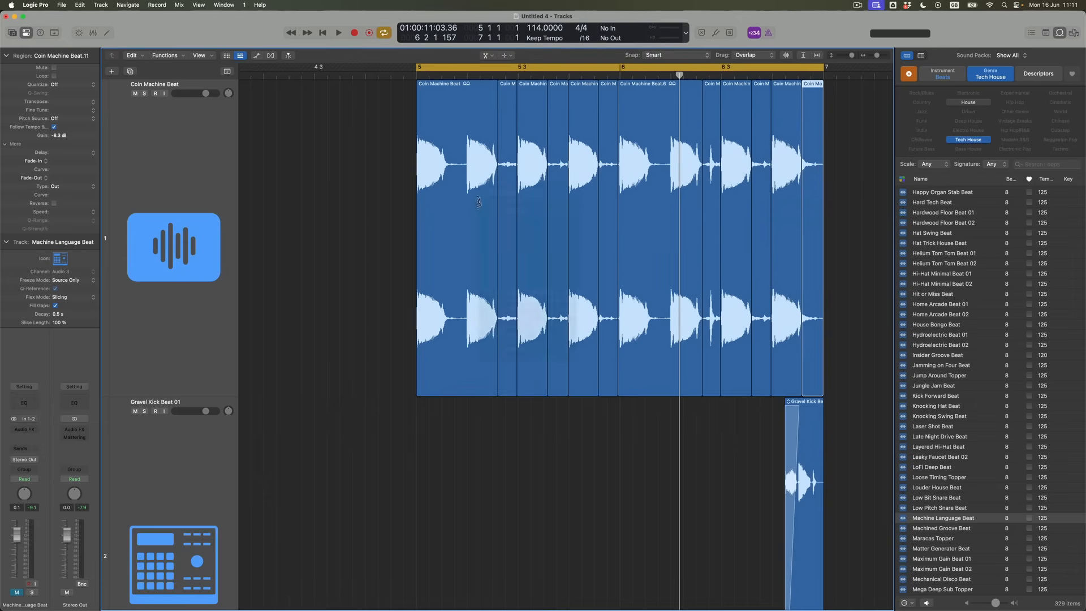
{"action": "left_click", "coordinate": [467, 192]}
{"action": "key", "text": "Delete"}
{"action": "left_click", "coordinate": [520, 193]}
{"action": "key", "text": "Delete"}
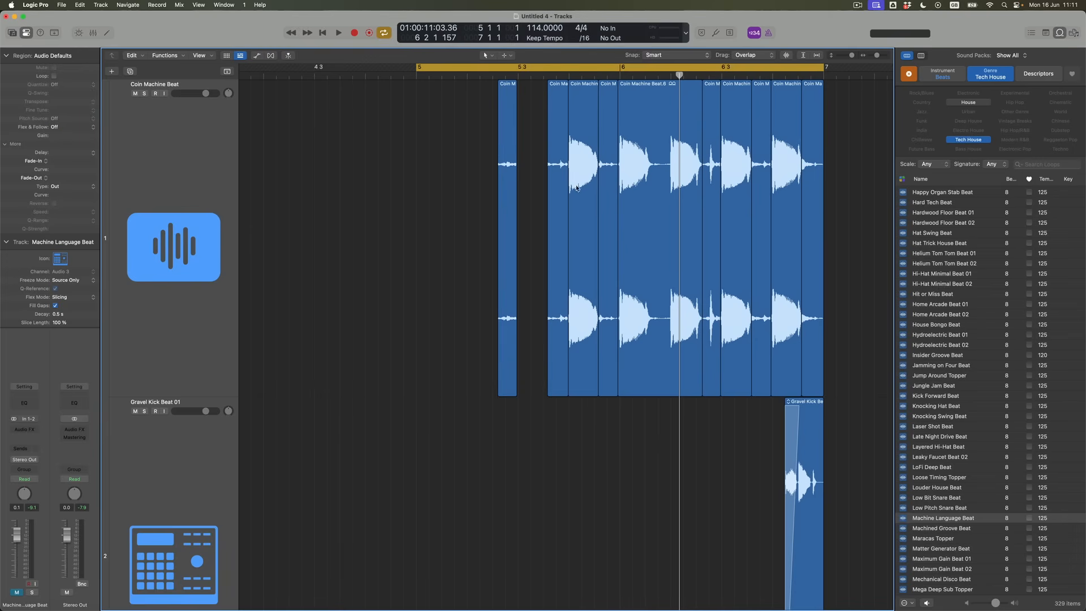
{"action": "left_click", "coordinate": [585, 187]}
{"action": "key", "text": "Delete"}
{"action": "left_click", "coordinate": [654, 189]}
{"action": "key", "text": "Delete"}
{"action": "left_click", "coordinate": [735, 187]}
{"action": "key", "text": "Delete"}
{"action": "left_click", "coordinate": [786, 184]}
{"action": "key", "text": "Delete"}
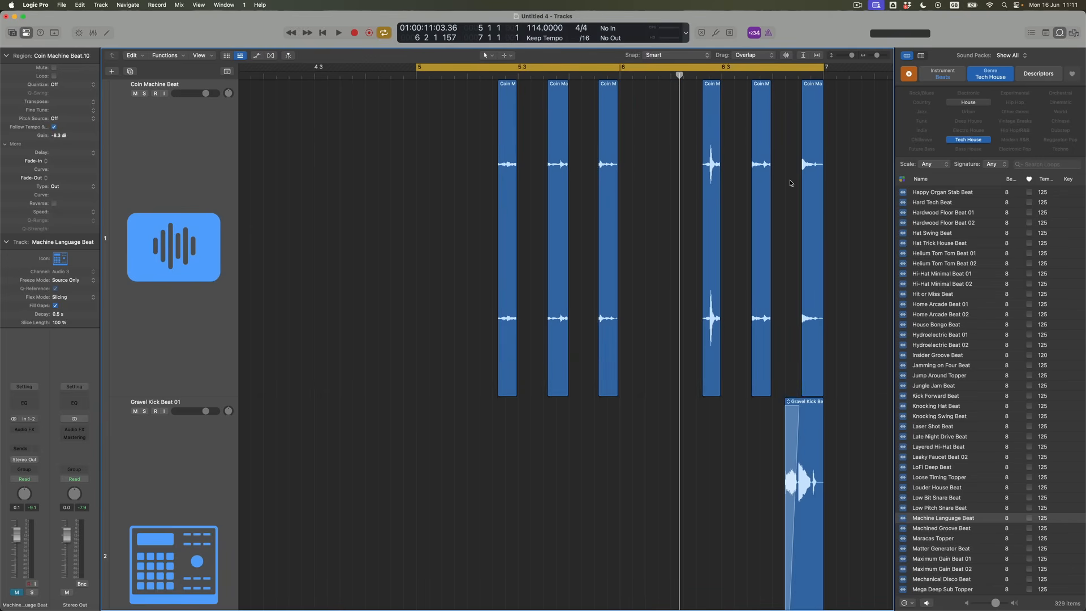
Quantize all six remaining Coin Machine Beat slices to 1/16 Swing D and listen to the cycle
{"action": "key", "text": "space"}
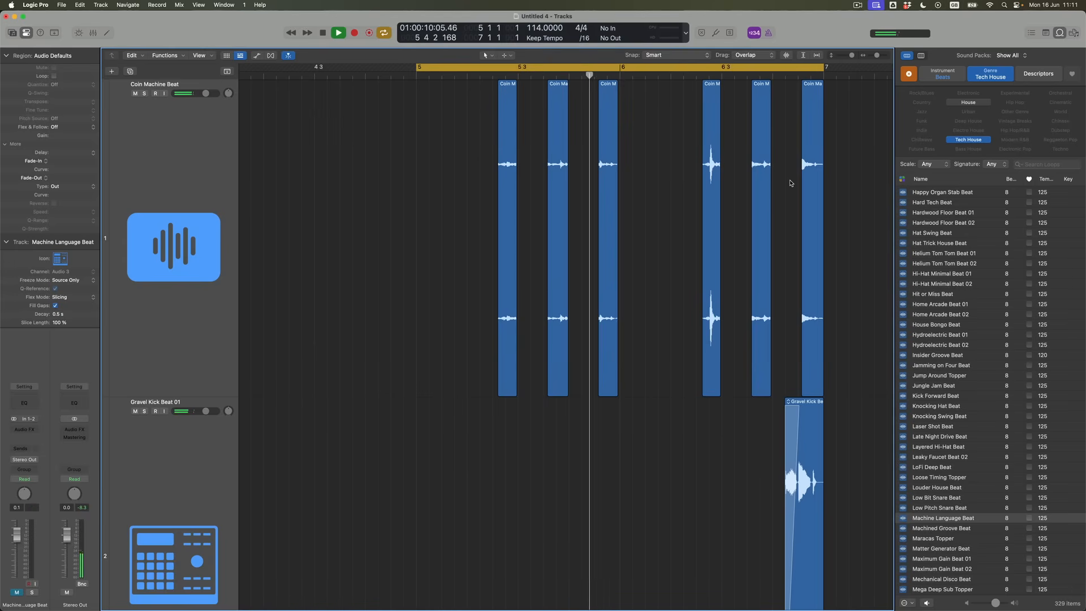
{"action": "left_click_drag", "start_coordinate": [843, 186], "coordinate": [465, 182]}
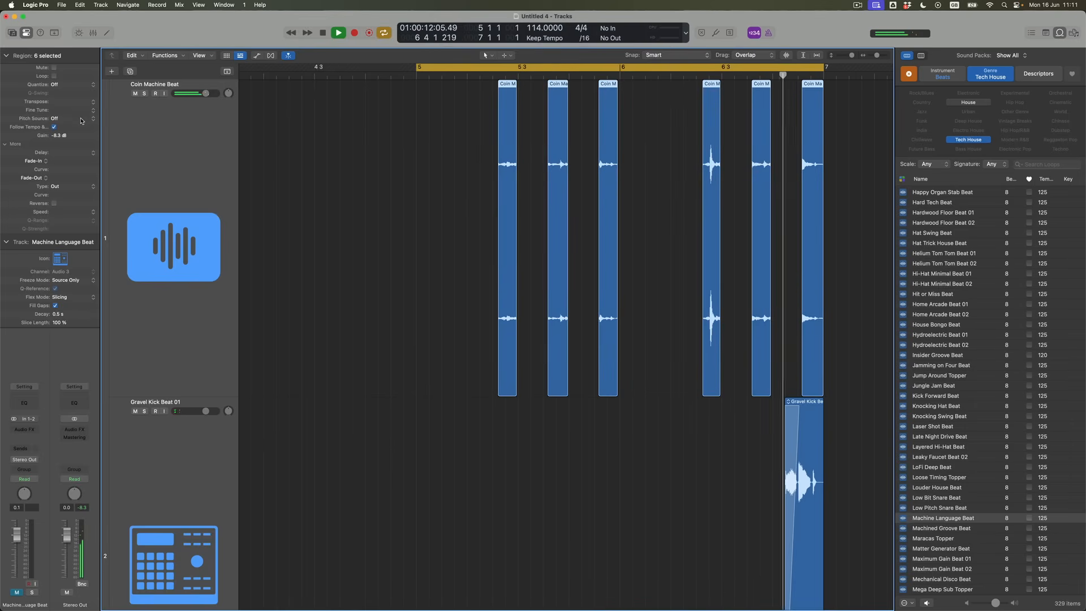
{"action": "key", "text": "space"}
{"action": "key", "text": "Up"}
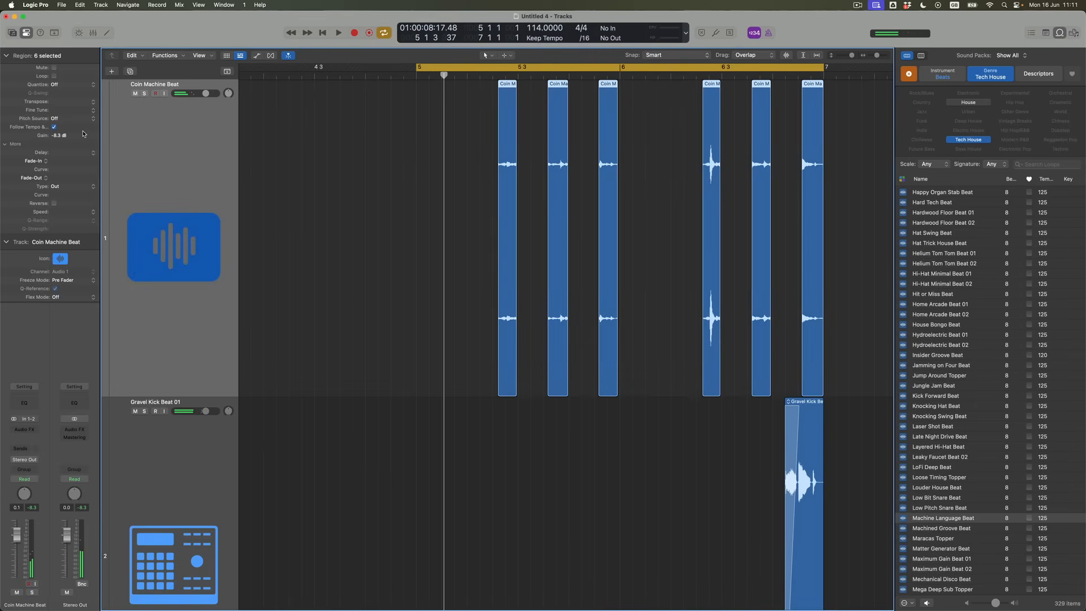
{"action": "left_click", "coordinate": [65, 86]}
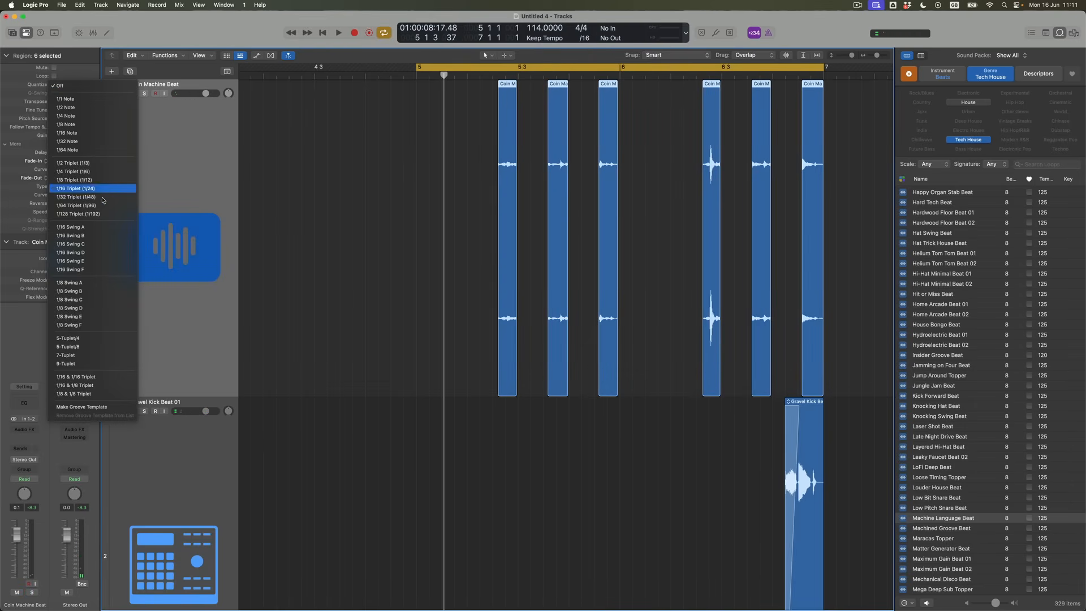
{"action": "left_click", "coordinate": [94, 251]}
{"action": "key", "text": "space"}
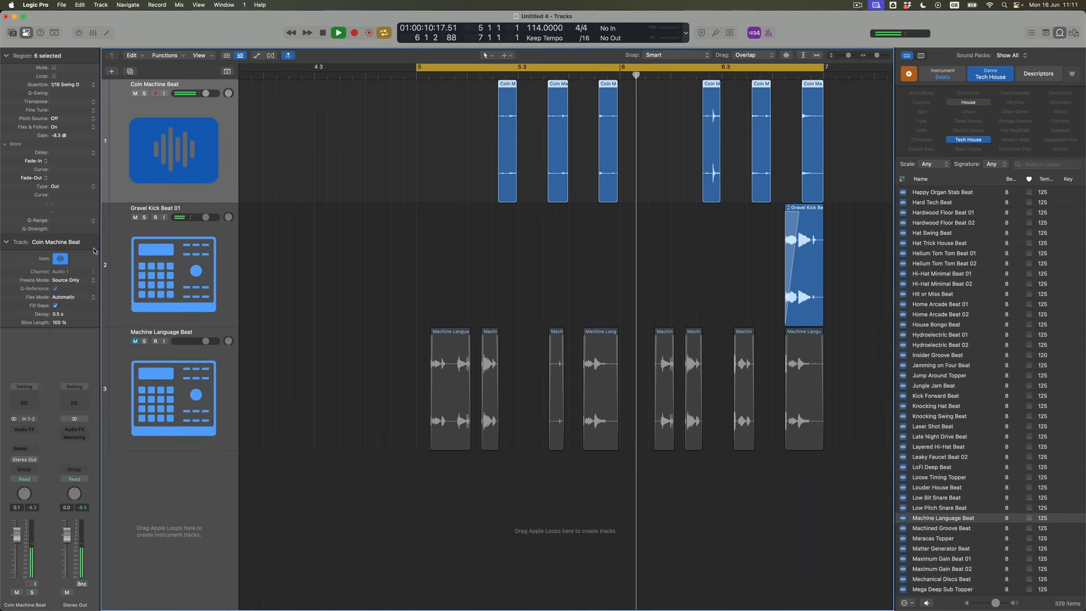
Add a Fade-In of 144 to all six Coin Machine Beat slices with the Fade tool
{"action": "key", "text": "space"}
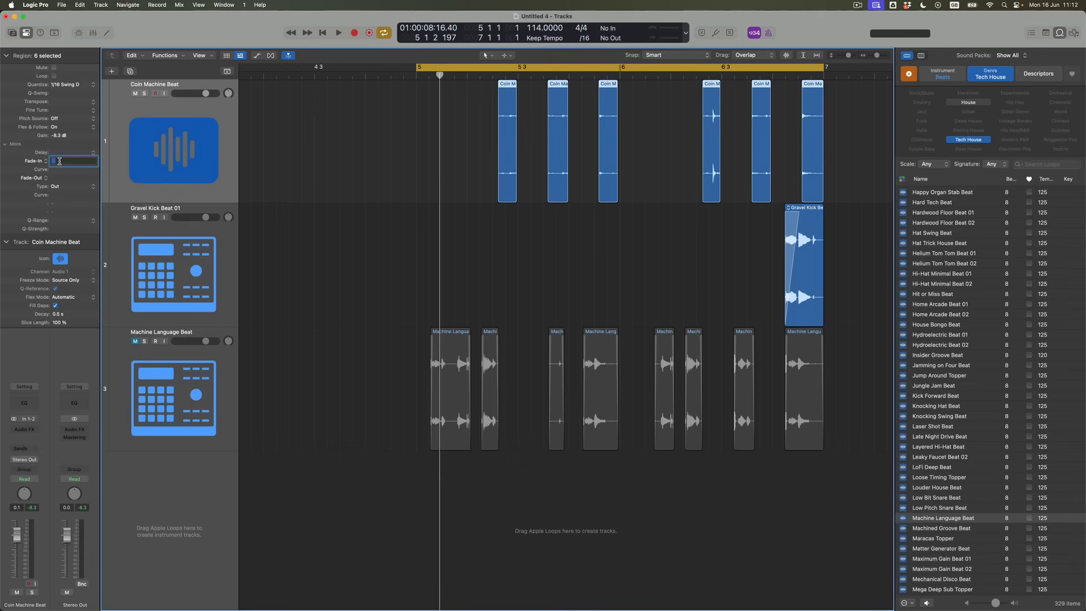
{"action": "key", "text": "super+Right"}
{"action": "key", "text": "super+Right"}
{"action": "key", "text": "super+Right"}
{"action": "key", "text": "super+Right"}
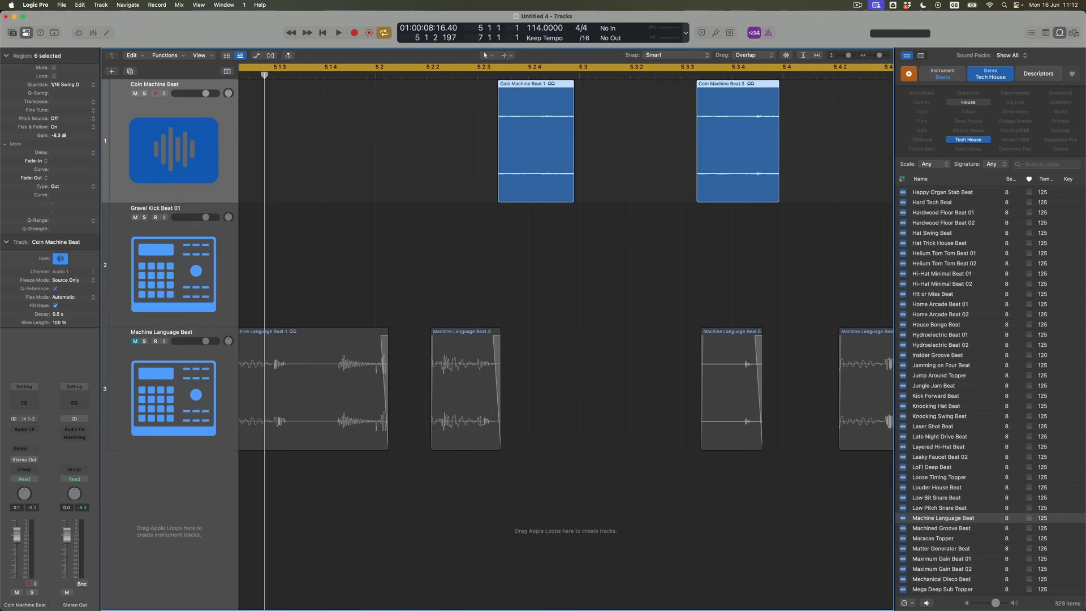
{"action": "key", "text": "super+Left"}
{"action": "key", "text": "super+Left"}
{"action": "key", "text": "super+Left"}
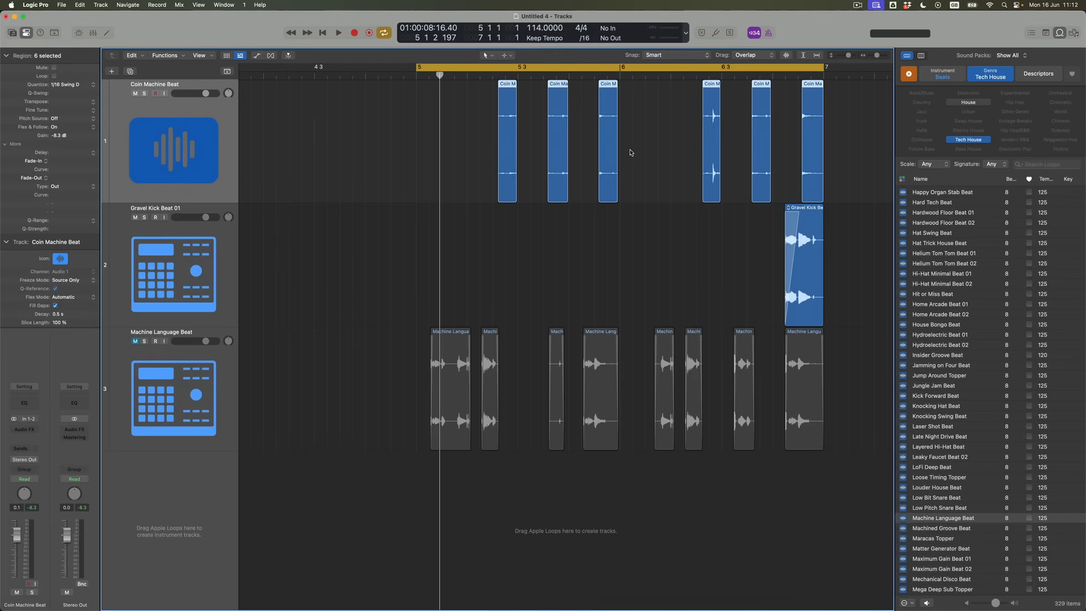
{"action": "scroll", "coordinate": [556, 143], "scroll_direction": "left", "scroll_amount": 1}
{"action": "key", "text": "t"}
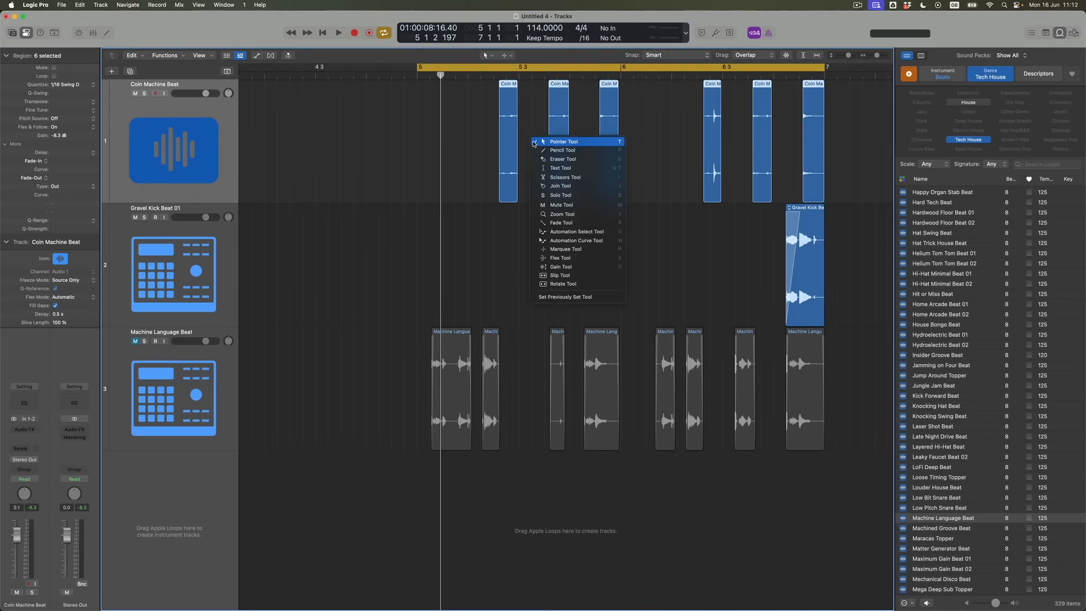
{"action": "left_click", "coordinate": [553, 223]}
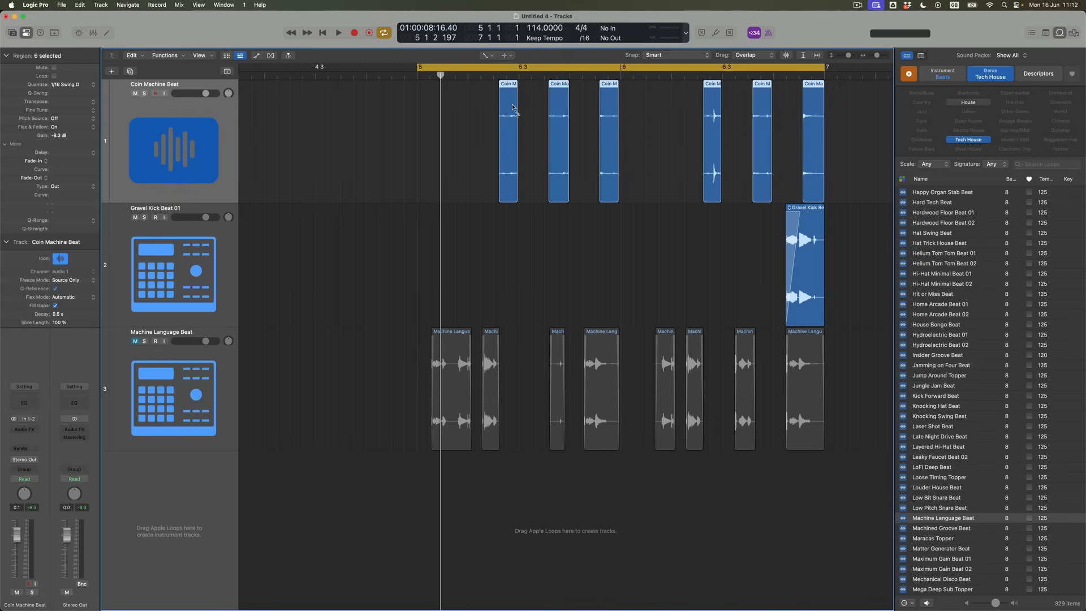
{"action": "left_click_drag", "start_coordinate": [492, 105], "coordinate": [446, 109]}
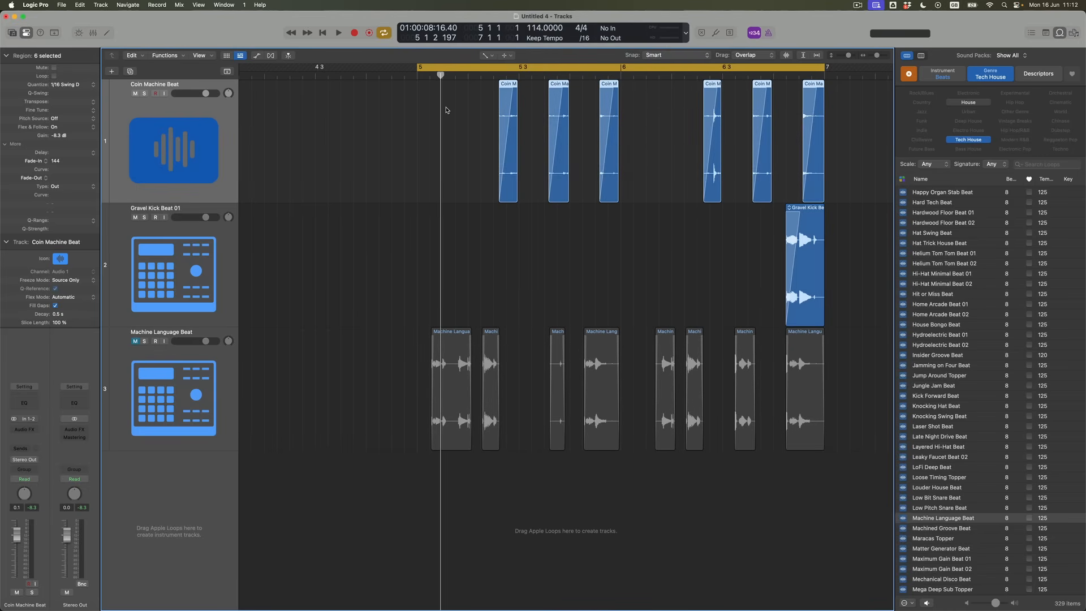
Add a Fade-Out of 3 to all six Coin Machine Beat slices
{"action": "key", "text": "super+Right"}
{"action": "key", "text": "super+Right"}
{"action": "key", "text": "super+Right"}
{"action": "key", "text": "super+Right"}
{"action": "key", "text": "super+Right"}
{"action": "key", "text": "super+Right"}
{"action": "key", "text": "super+Right"}
{"action": "key", "text": "super+Right"}
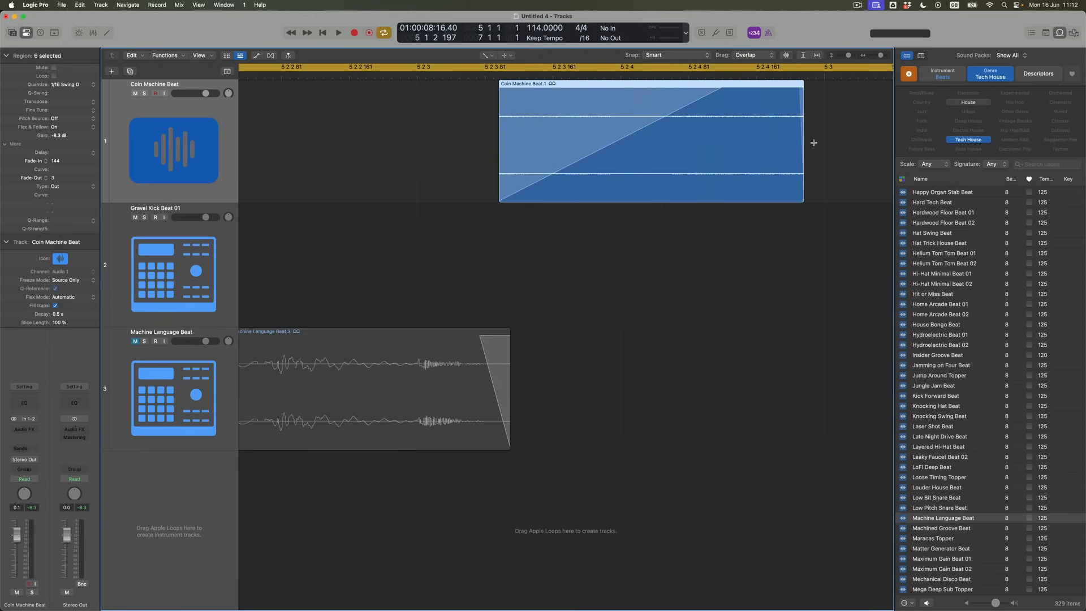
{"action": "key", "text": "super+Left"}
{"action": "key", "text": "super+Left"}
{"action": "key", "text": "super+Left"}
{"action": "key", "text": "super+Left"}
{"action": "key", "text": "super+Left"}
{"action": "key", "text": "super+Left"}
{"action": "key", "text": "super+Left"}
{"action": "key", "text": "super+Left"}
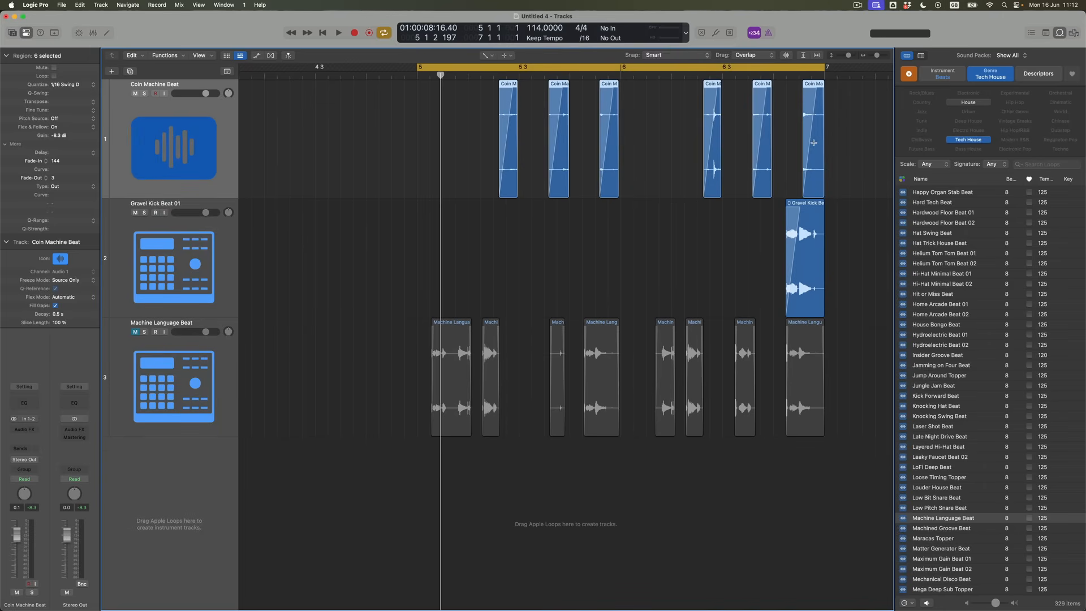
Unmute the Machine Language Beat track and listen to all three loop tracks together over the cycle
{"action": "left_click", "coordinate": [137, 333]}
{"action": "key", "text": "space"}
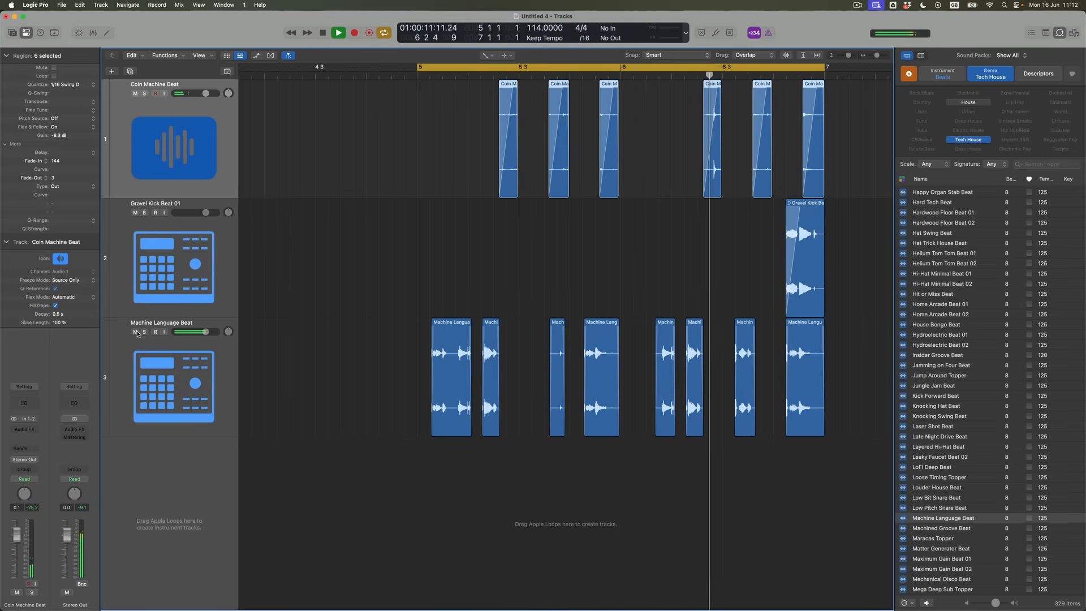
{"action": "key", "text": "super+Up"}
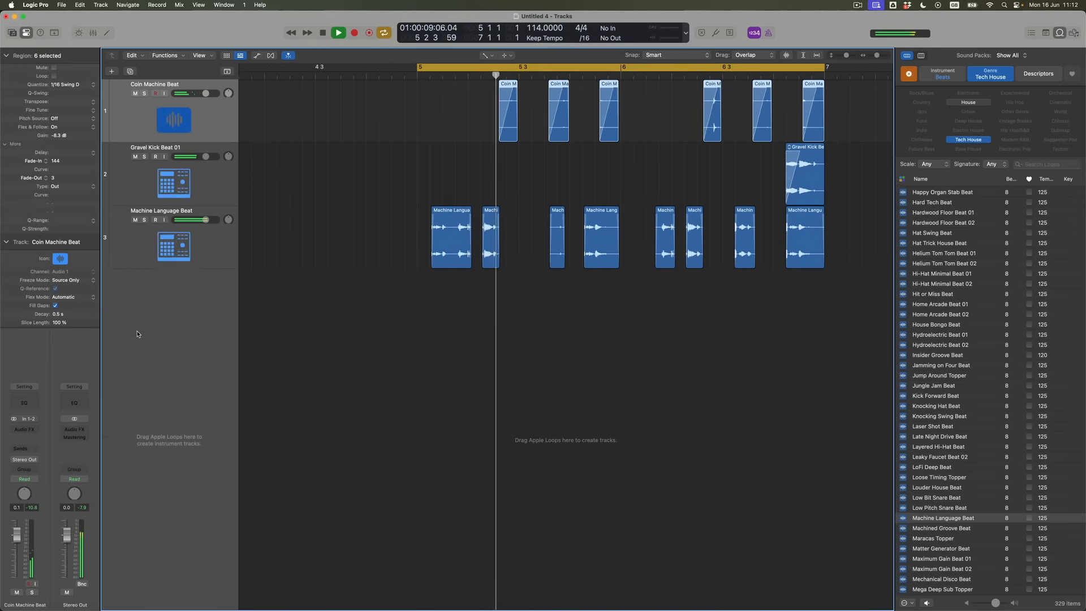
{"action": "key", "text": "super+Up"}
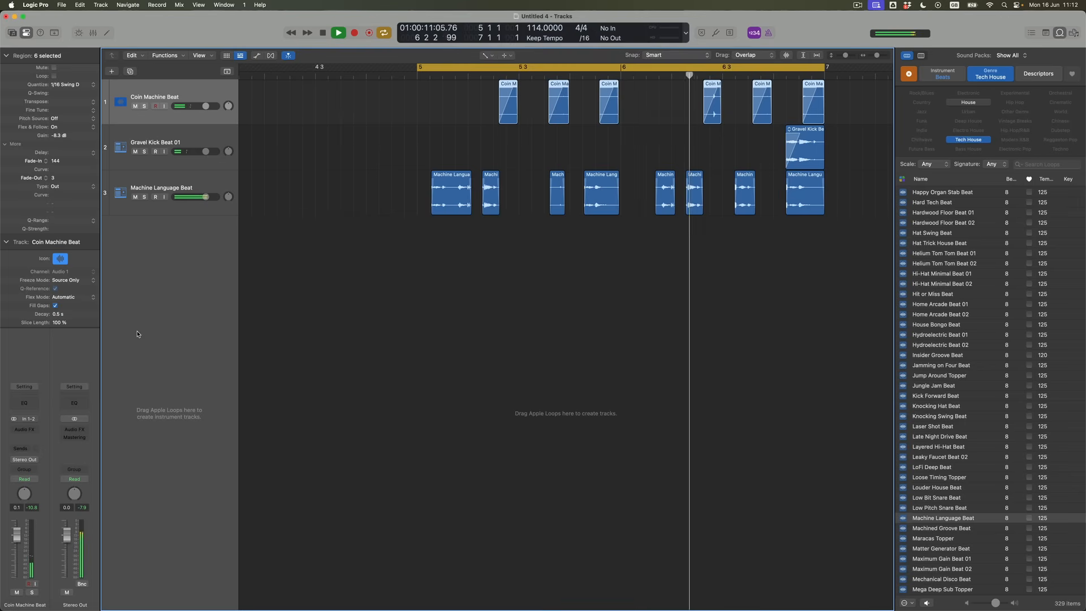
{"action": "key", "text": "super+Left"}
{"action": "key", "text": "super+Up"}
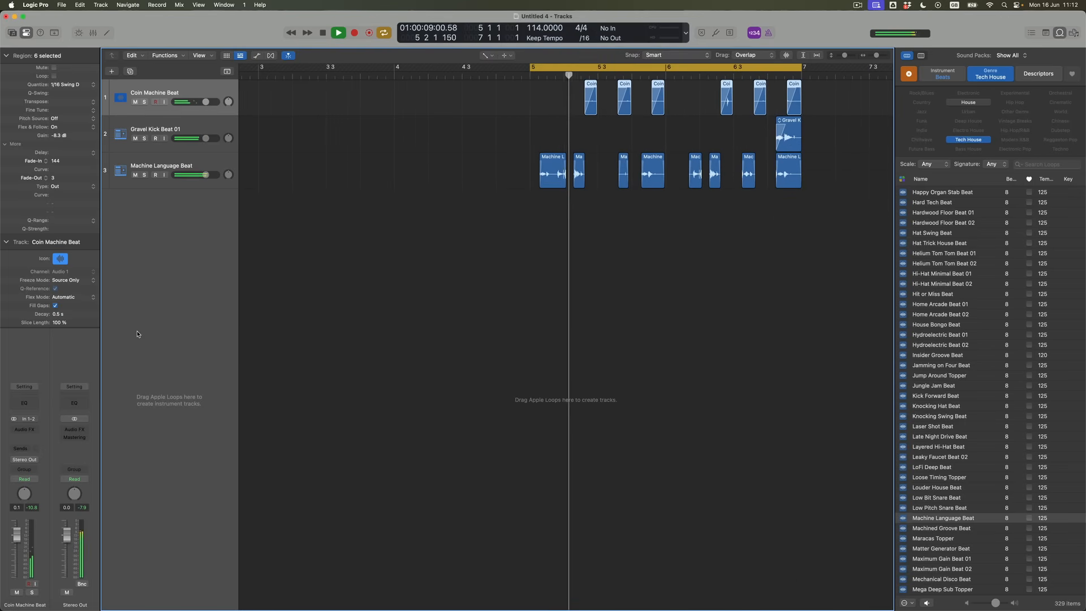
{"action": "key", "text": "super+Left"}
{"action": "key", "text": "super+Up"}
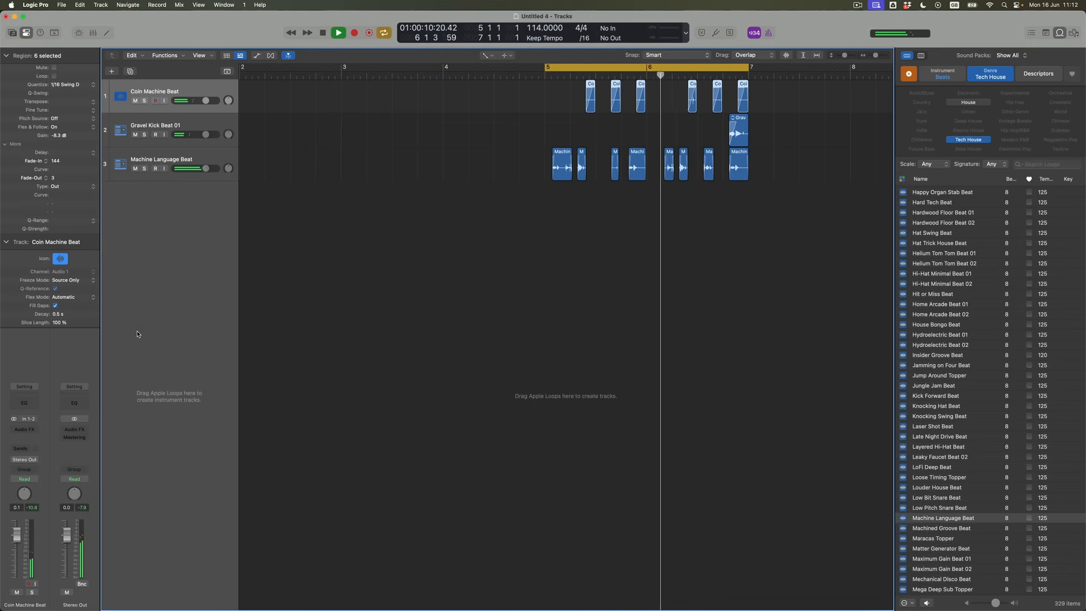
{"action": "key", "text": "space"}
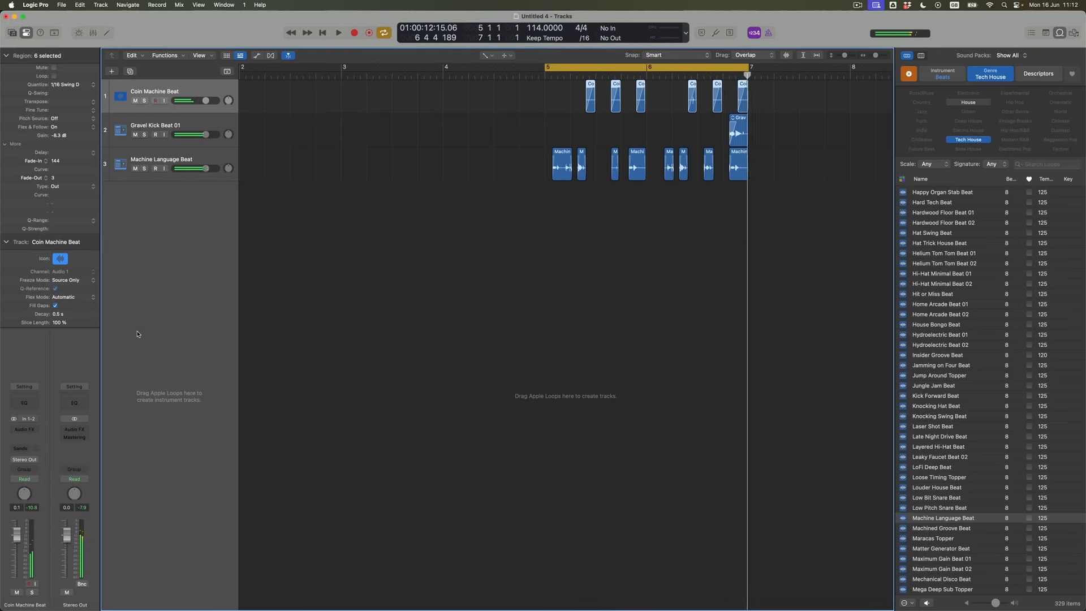
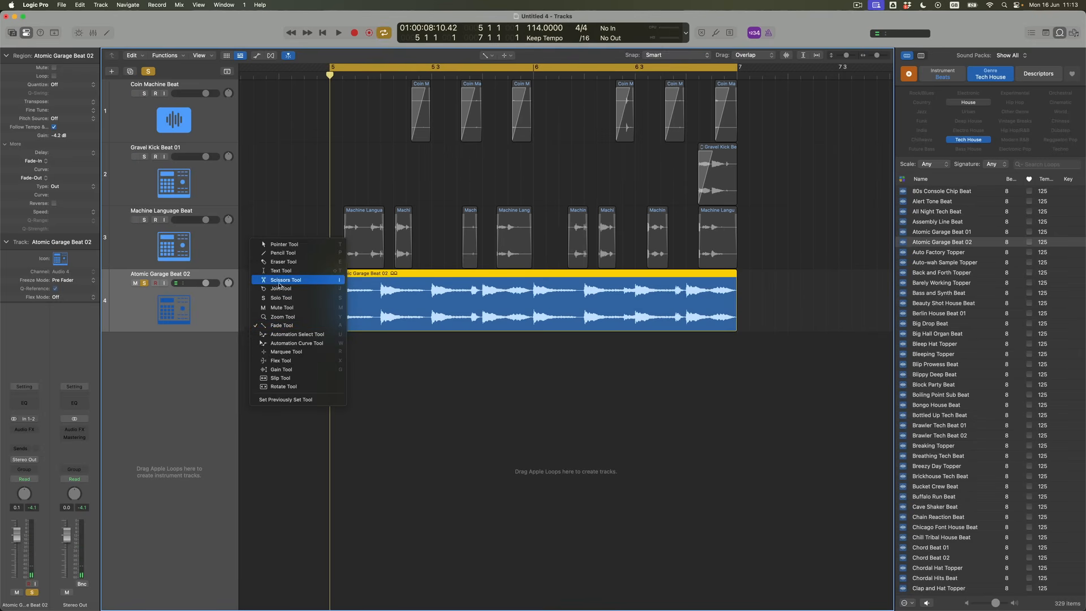
Split the Atomic Garage Beat 02 region at beat 3 of bar 5 and delete everything after the cut
{"action": "left_click", "coordinate": [280, 282]}
{"action": "left_click_drag", "start_coordinate": [405, 311], "coordinate": [430, 333]}
{"action": "key", "text": "Delete"}
Copy the two-beat Atomic Garage Beat 02 region three times to fill bars 5 and 6
{"action": "key", "text": "t"}
{"action": "key", "text": "t"}
{"action": "key", "text": "t"}
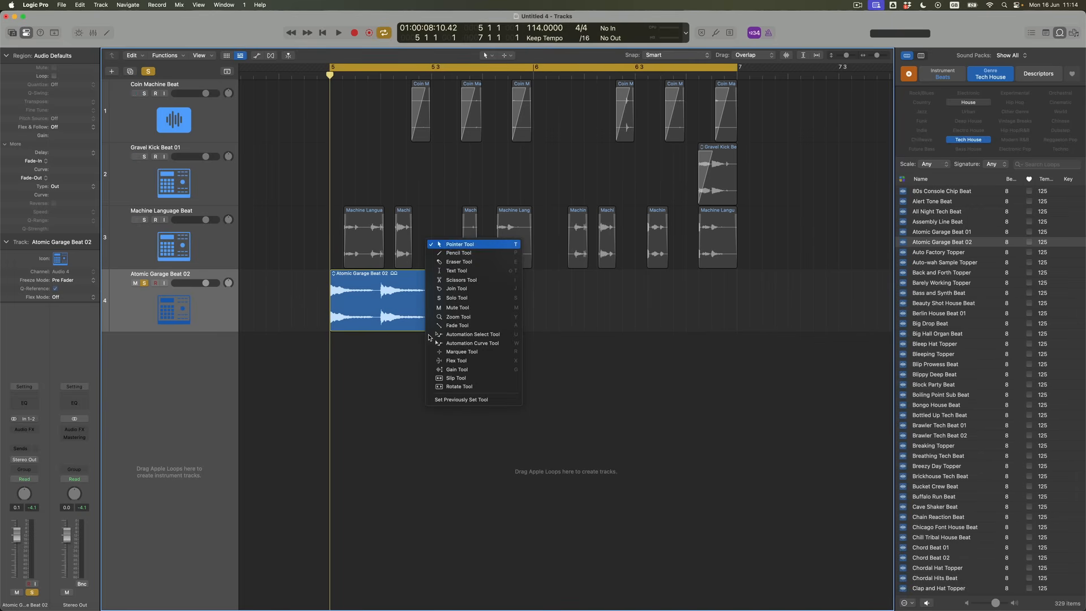
{"action": "left_click", "coordinate": [446, 245]}
{"action": "left_click_drag", "start_coordinate": [419, 289], "coordinate": [485, 310]}
{"action": "left_click_drag", "start_coordinate": [491, 368], "coordinate": [396, 324]}
{"action": "left_click_drag", "start_coordinate": [395, 324], "coordinate": [592, 325]}
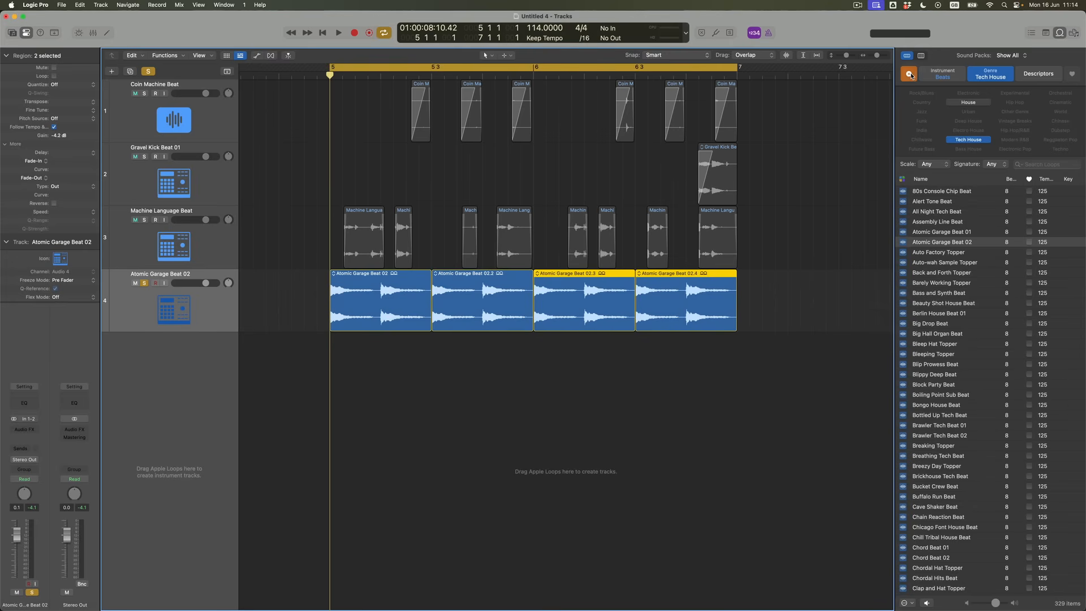
Clear the loop filters, take the Atomic Garage Beat 02 track out of solo, and play all four loop tracks together
{"action": "left_click", "coordinate": [910, 75]}
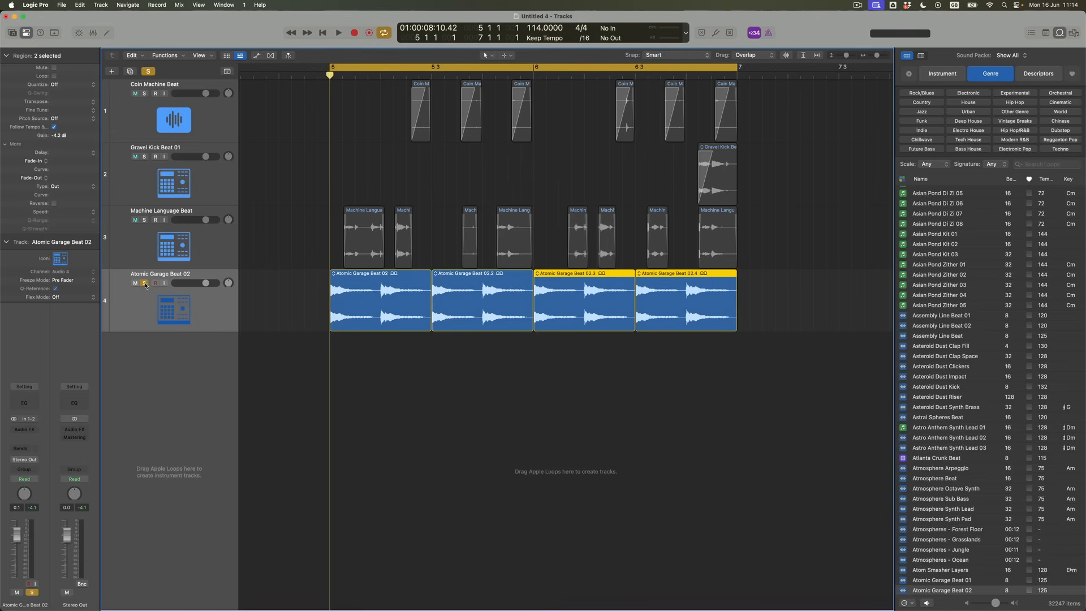
{"action": "left_click", "coordinate": [145, 284]}
{"action": "key", "text": "space"}
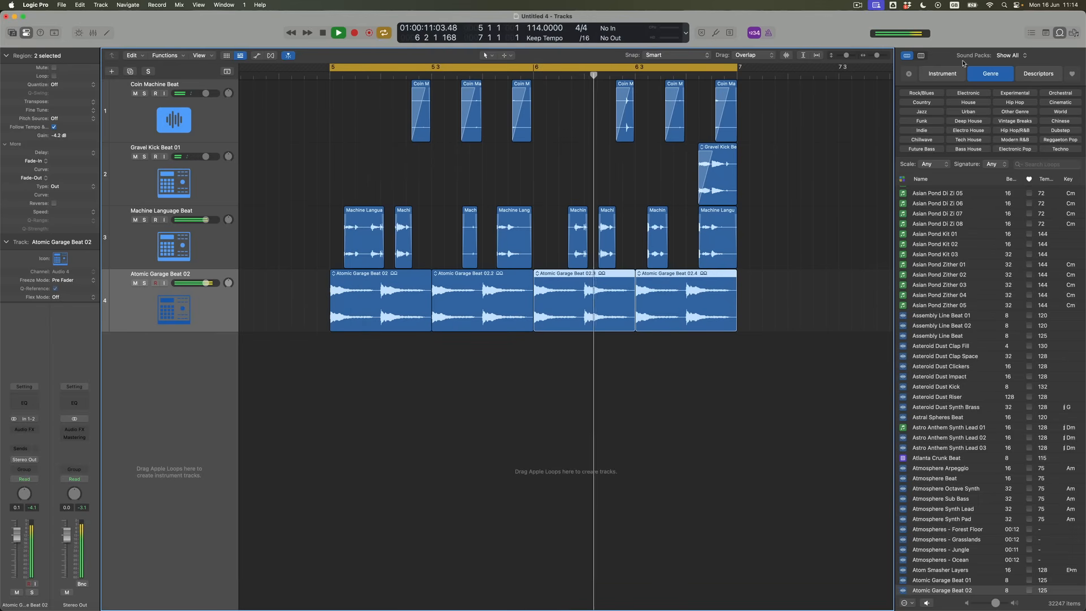
{"action": "left_click", "coordinate": [1061, 34]}
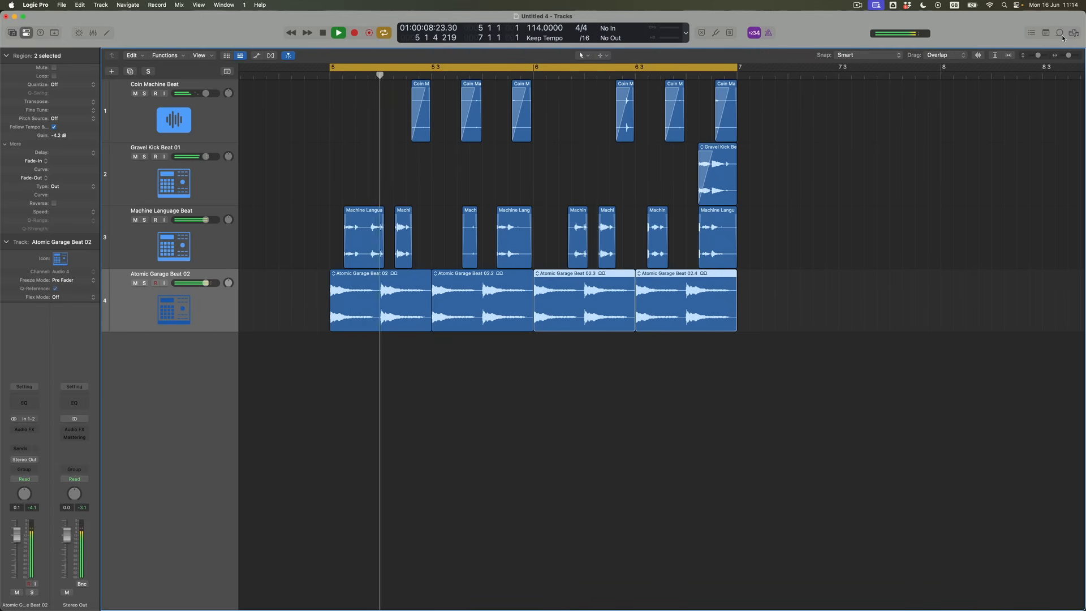
{"action": "key", "text": "super+Up"}
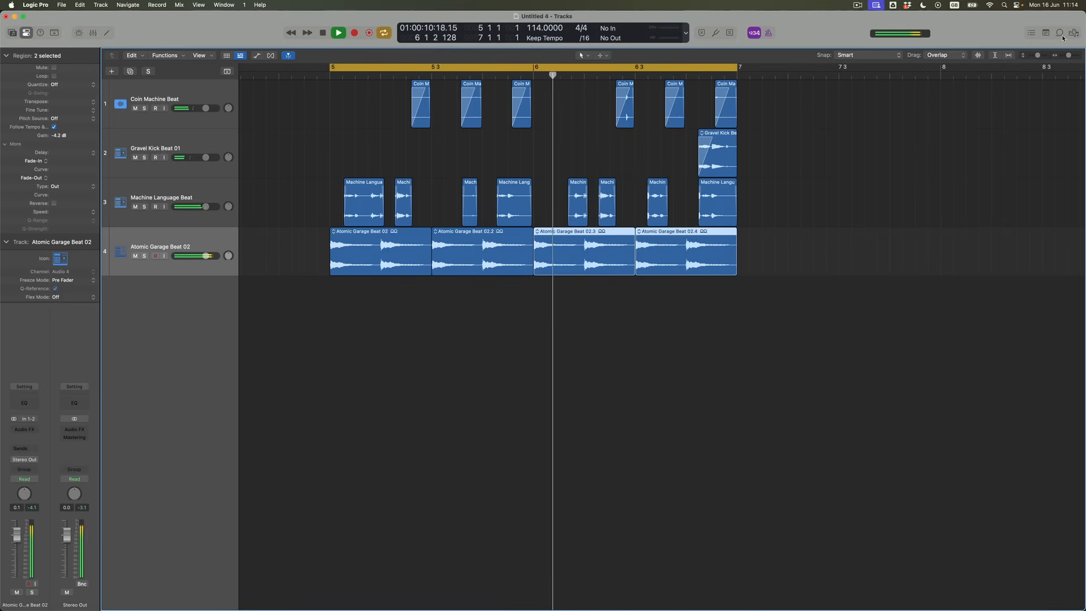
{"action": "key", "text": "space"}
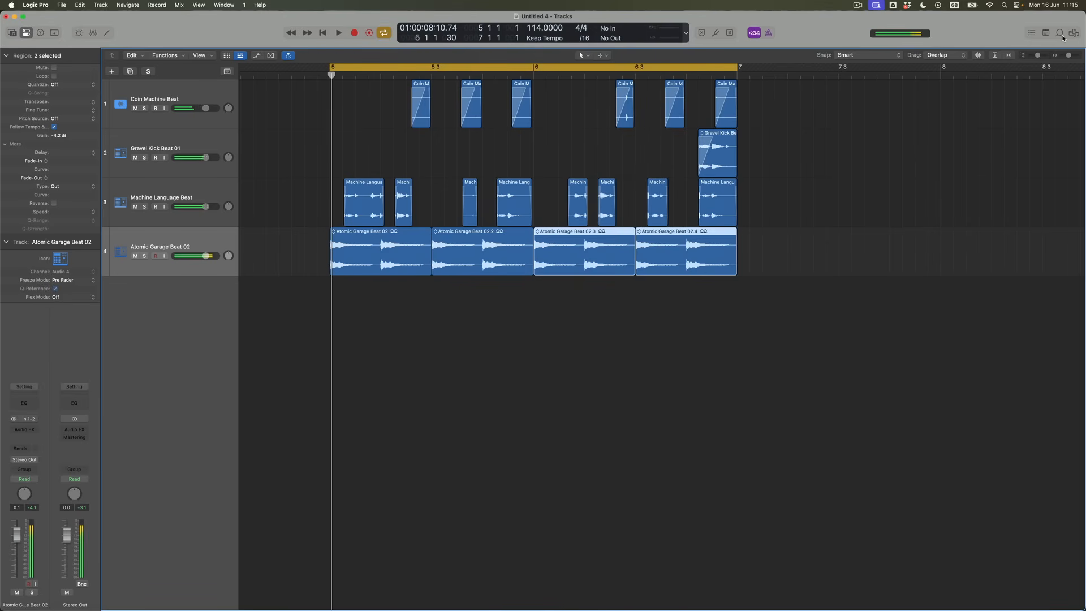
Lower the Machine Language Beat track volume to -3.1 dB and raise the gain of all six Coin Machine Beat slices to -3.1 dB
{"action": "left_click", "coordinate": [192, 196]}
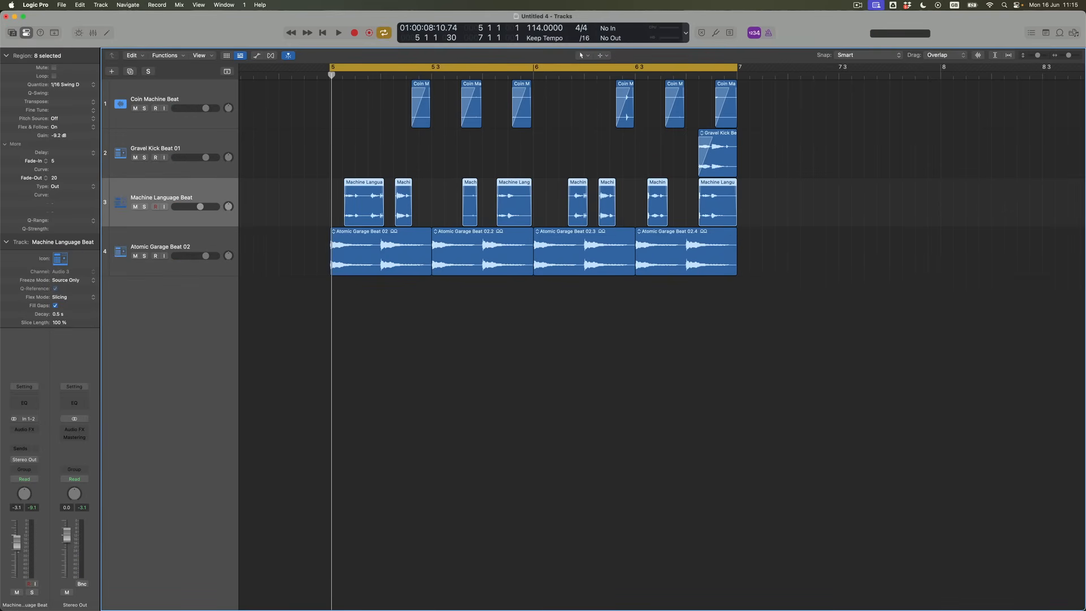
{"action": "left_click", "coordinate": [181, 93]}
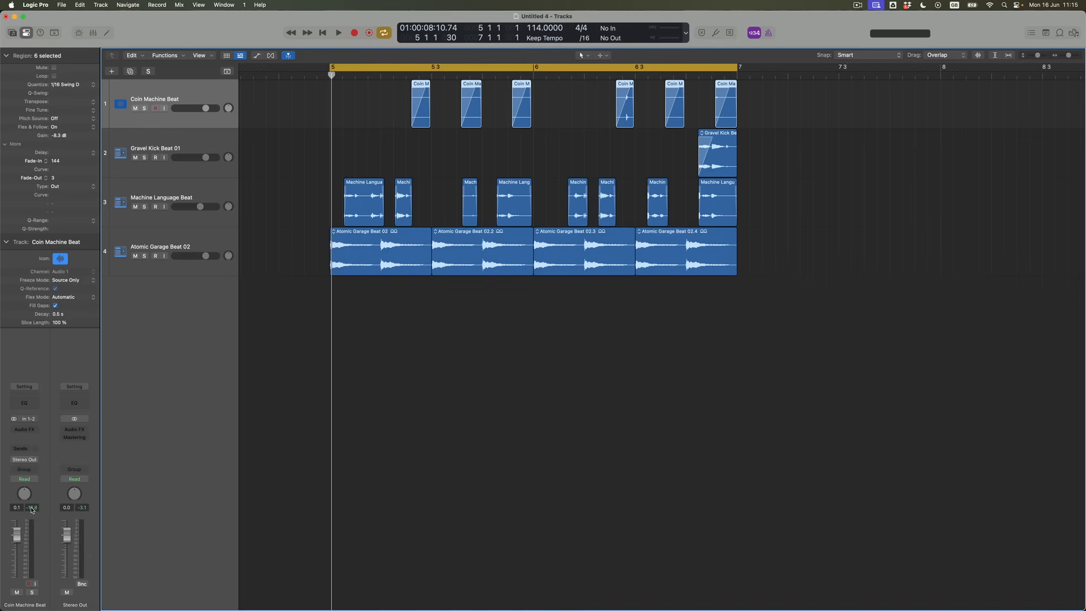
{"action": "left_click_drag", "start_coordinate": [797, 104], "coordinate": [688, 106]}
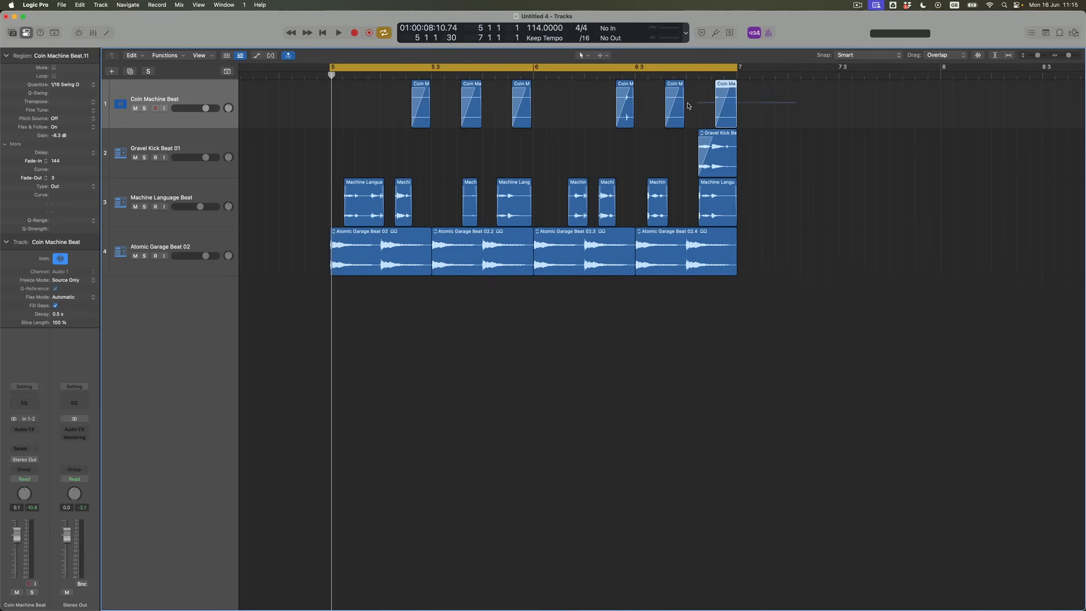
{"action": "left_click_drag", "start_coordinate": [505, 105], "coordinate": [402, 100]}
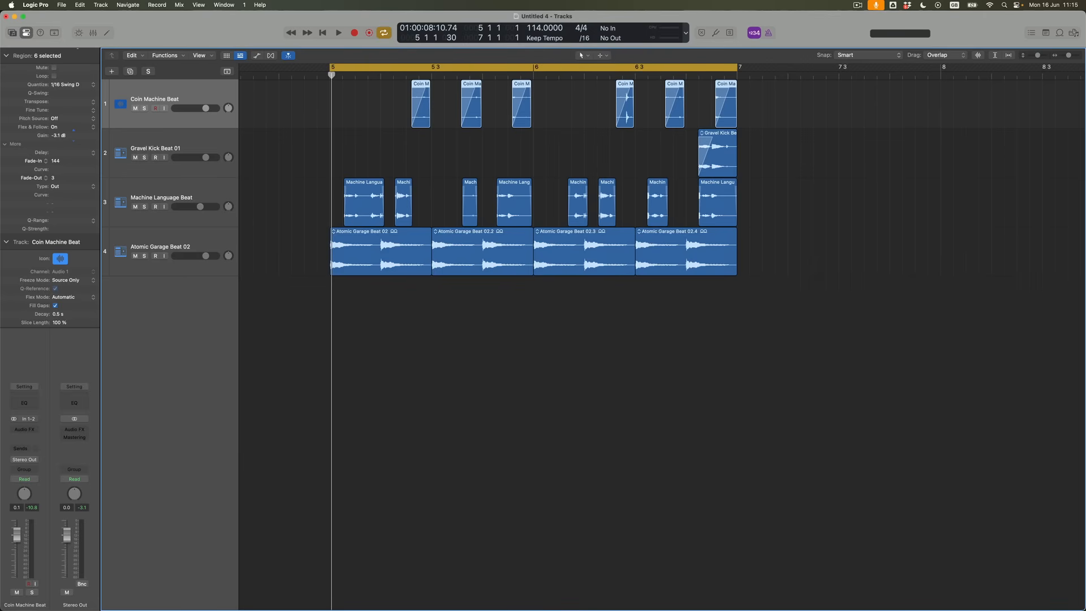
{"action": "key", "text": "space"}
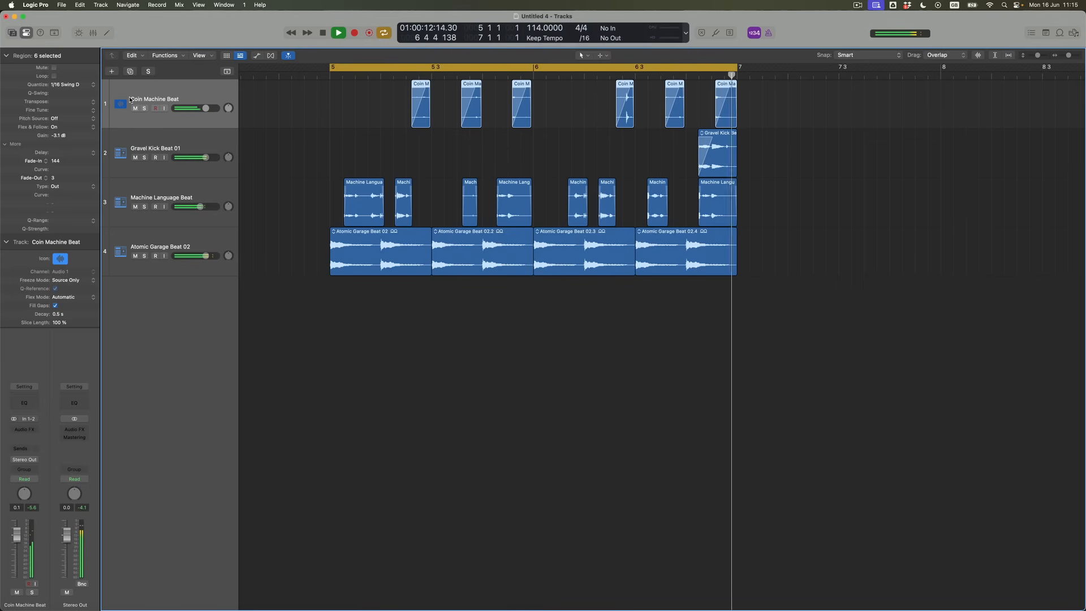
{"action": "key", "text": "space"}
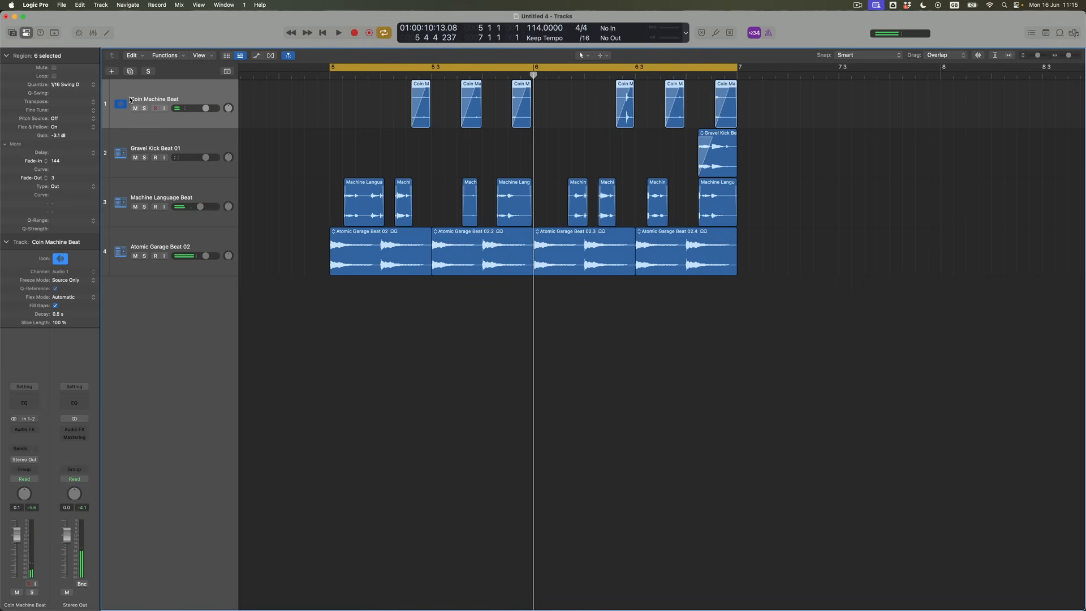
Solo the overlapping Coin Machine Beat and Machine Language Beat slices near 5 3 3 and listen to them
{"action": "key", "text": "z"}
{"action": "left_click_drag", "start_coordinate": [554, 210], "coordinate": [506, 88]}
{"action": "key", "text": "space"}
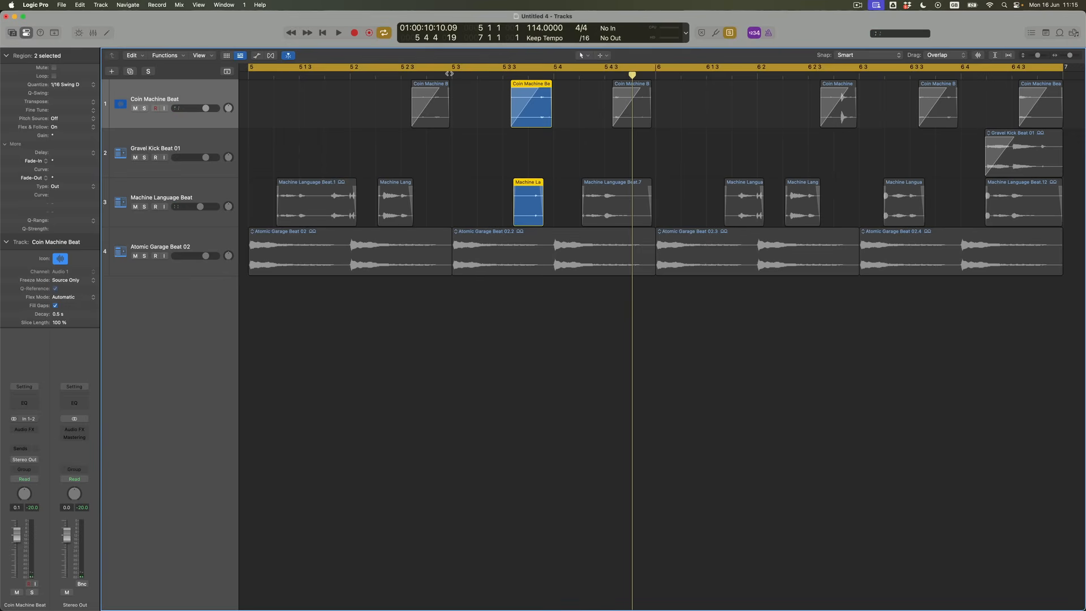
Try the full beat with the Machine Language Beat slice near 5 3 3 muted
{"action": "key", "text": "super+a"}
{"action": "left_click", "coordinate": [531, 213], "text": "shift"}
{"action": "key", "text": "space"}
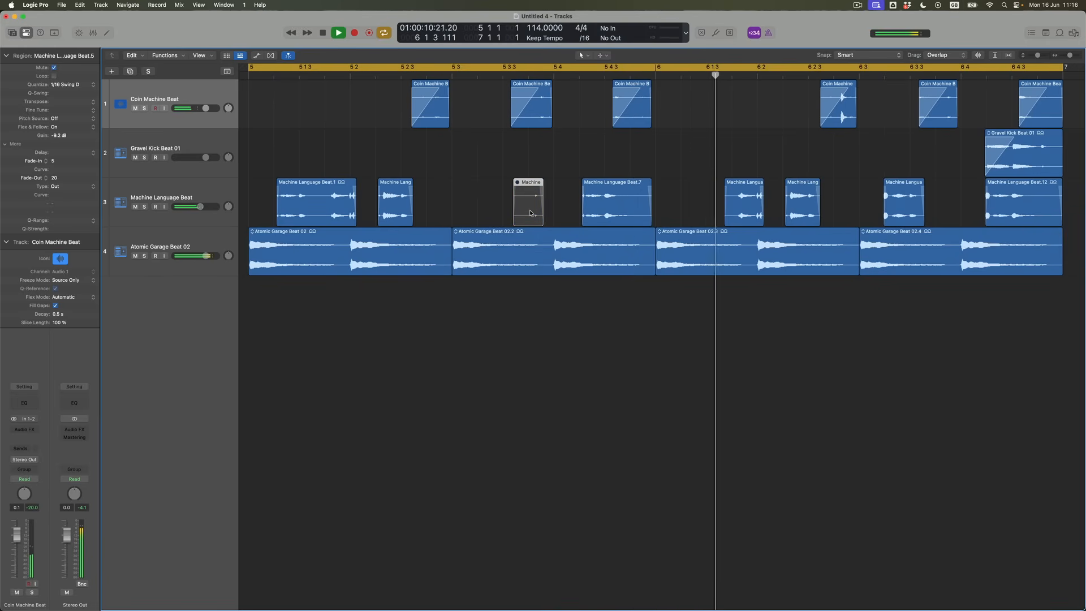
{"action": "key", "text": "space"}
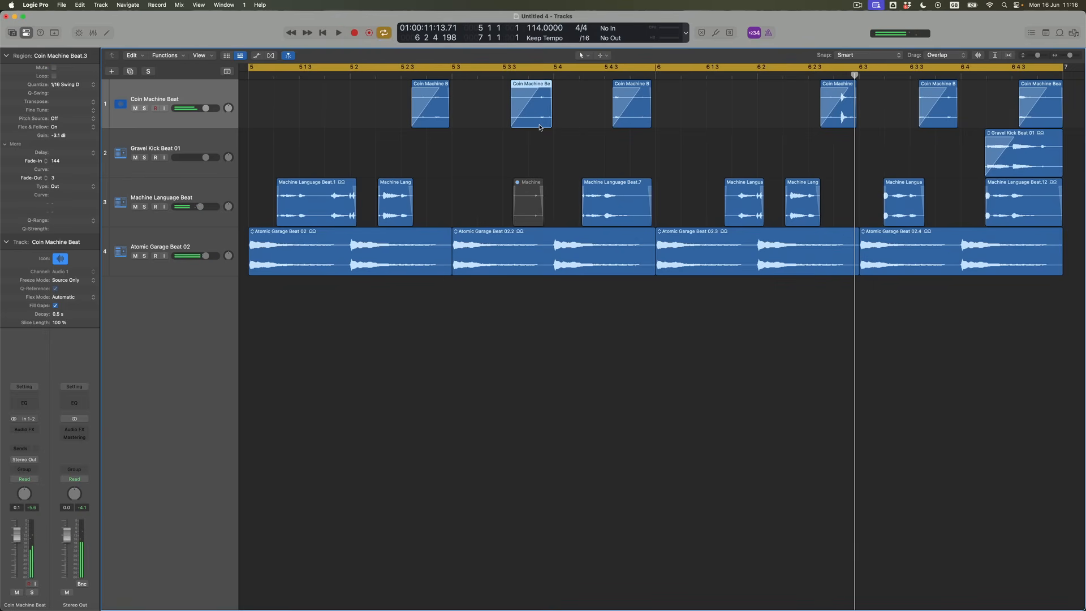
Mute the Coin Machine Beat slice near 5 3 3 instead of the Machine Language Beat slice there, and listen to the cycle
{"action": "key", "text": "ctrl+m"}
{"action": "left_click", "coordinate": [530, 181]}
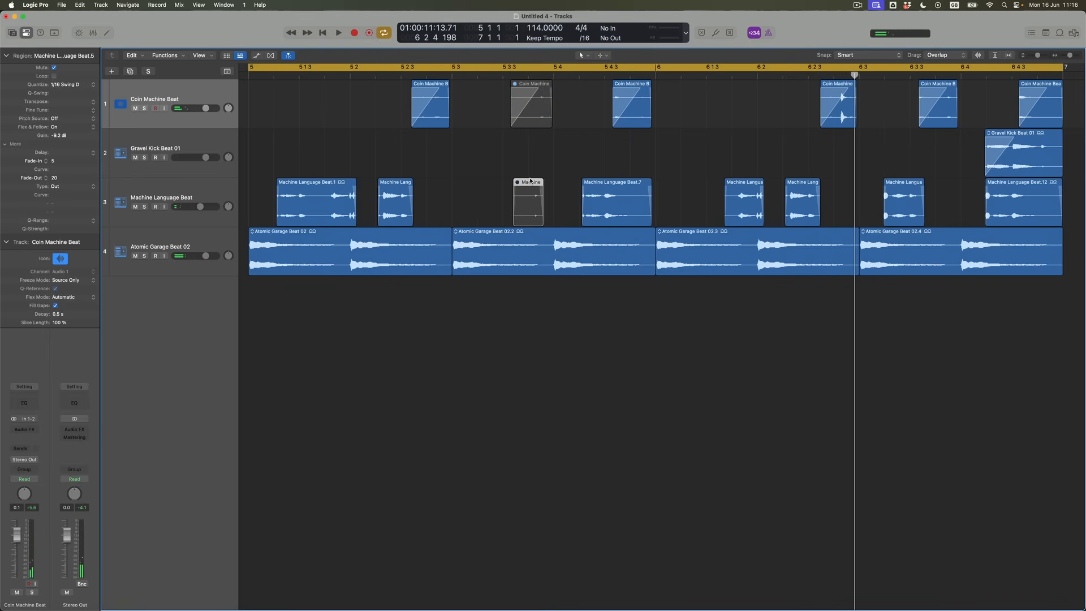
{"action": "key", "text": "space"}
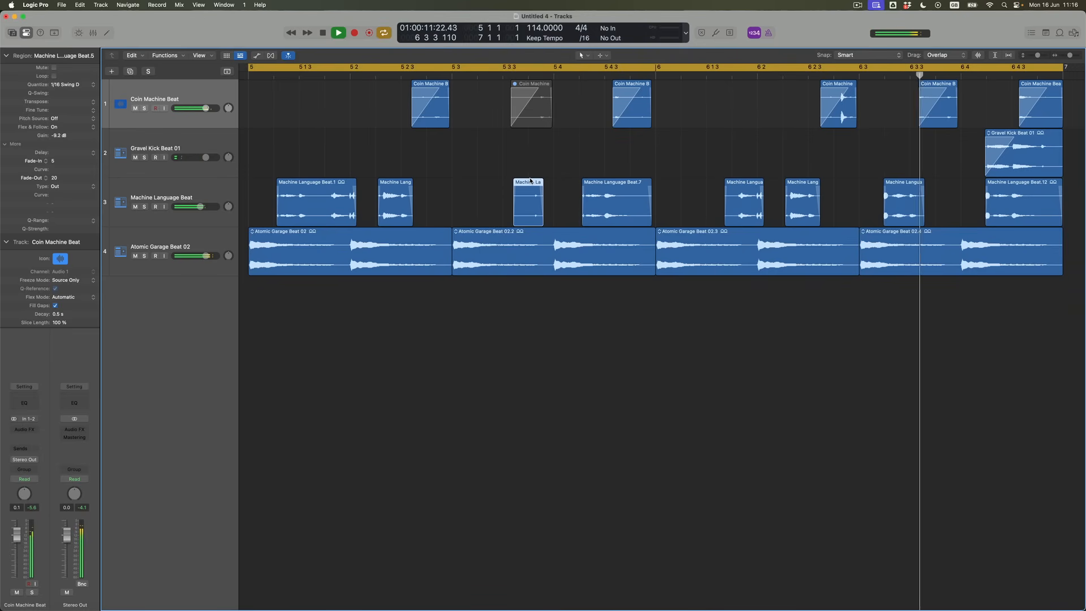
{"action": "key", "text": "space"}
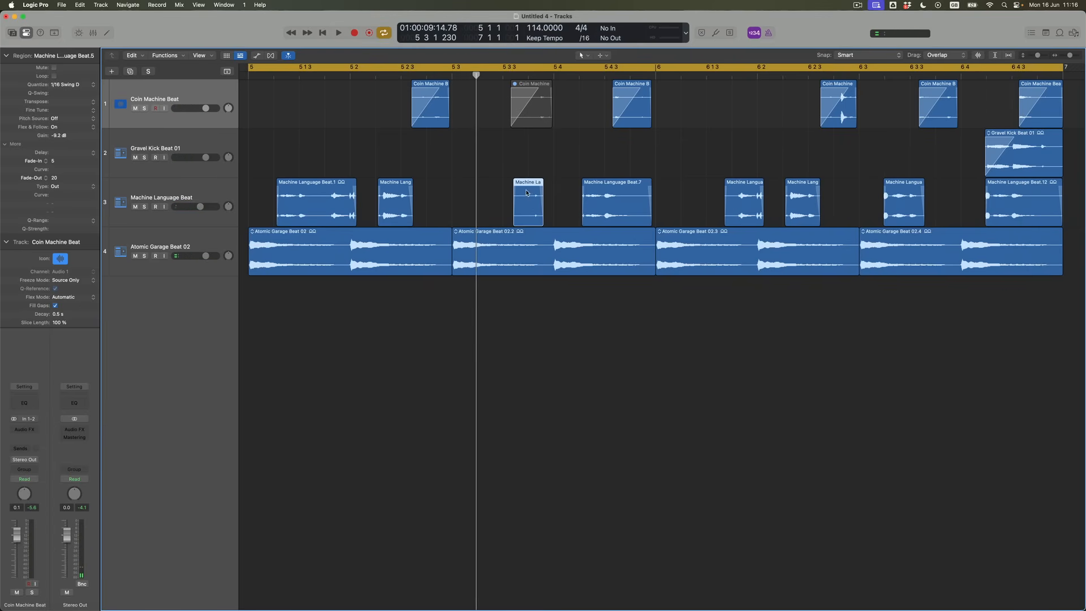
Copy the short Machine Language Beat slice near 5 3 3 to position 6 3 3 127 on the same track
{"action": "left_click_drag", "start_coordinate": [527, 183], "coordinate": [527, 182]}
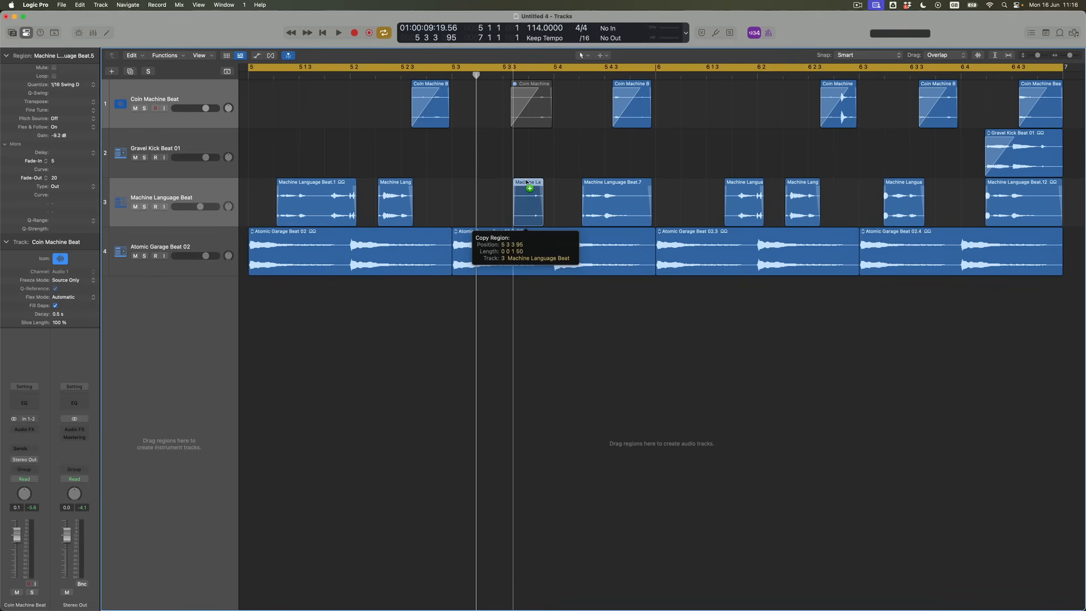
{"action": "left_click_drag", "start_coordinate": [527, 182], "coordinate": [938, 194]}
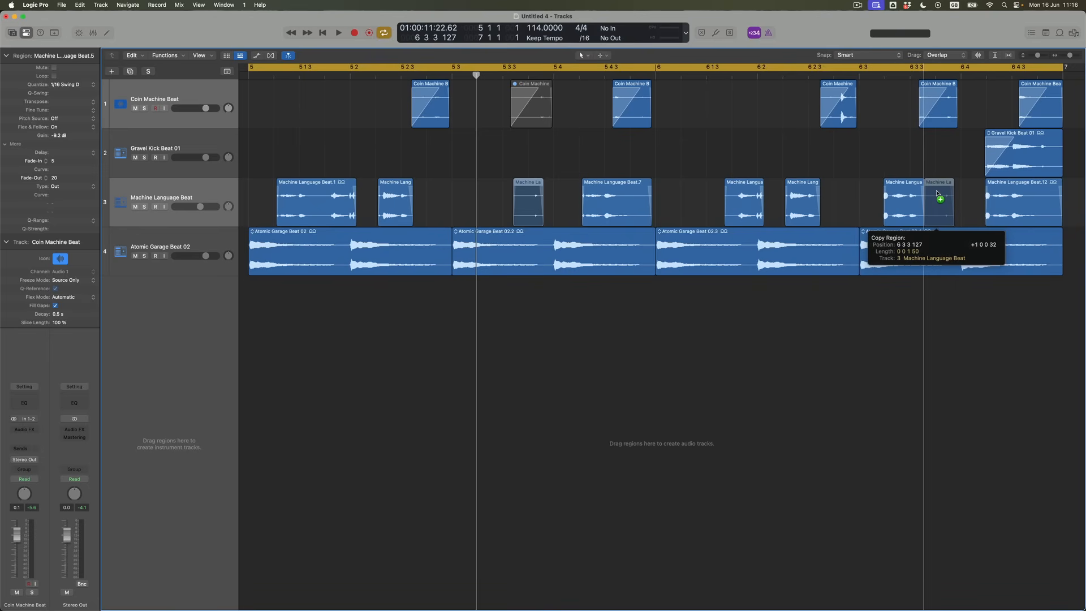
{"action": "left_click_drag", "start_coordinate": [938, 193], "coordinate": [937, 193]}
{"action": "key", "text": "space"}
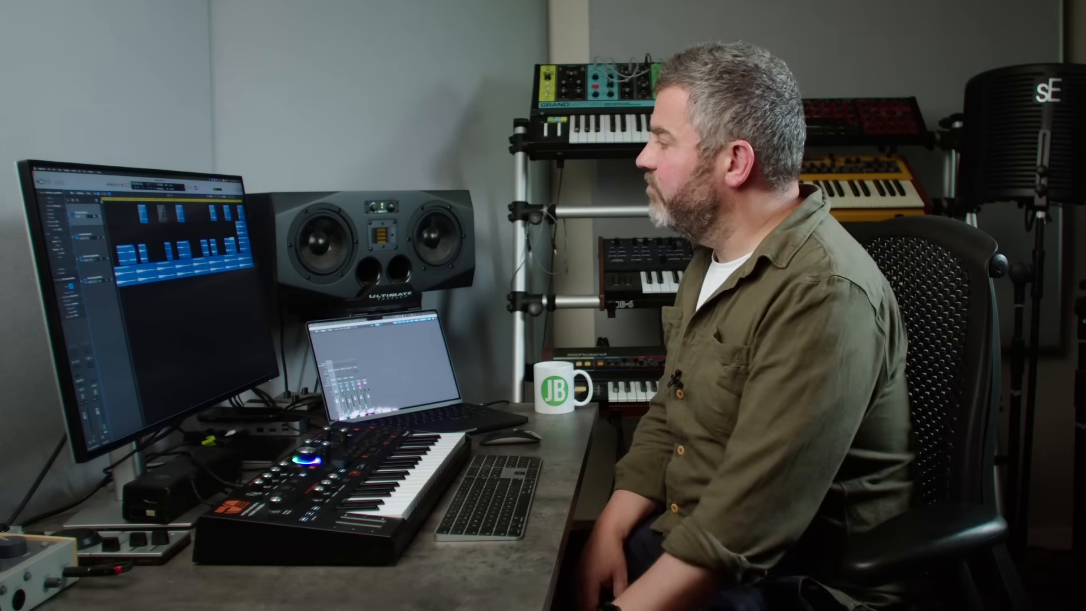
Filter the Apple Loops to the Tech House genre and the Synths instrument
{"action": "key", "text": "super+Left"}
{"action": "key", "text": "super+Left"}
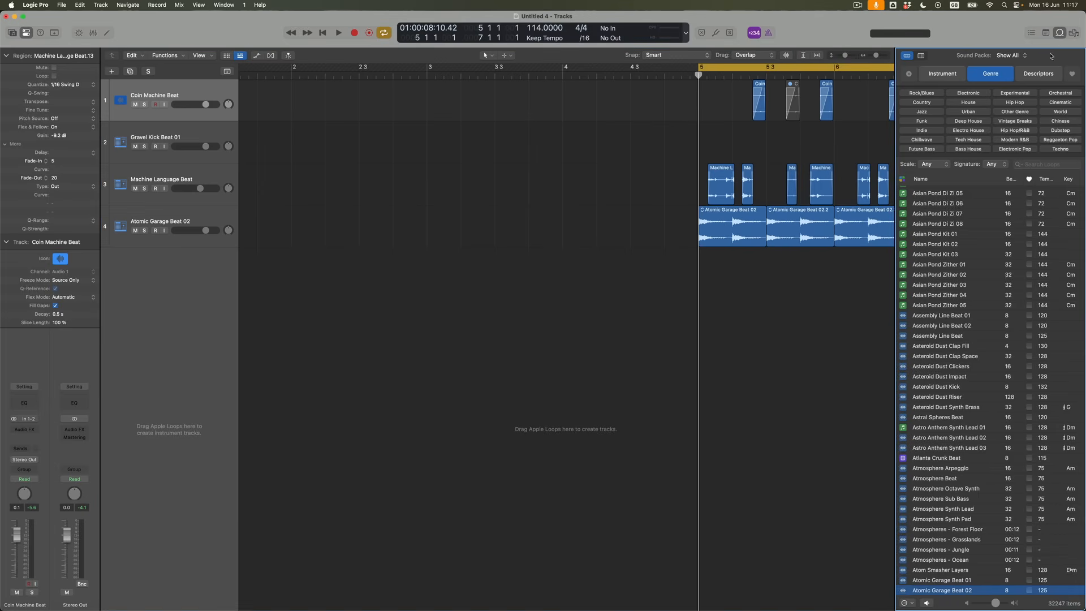
{"action": "left_click", "coordinate": [953, 75]}
{"action": "left_click", "coordinate": [992, 74]}
{"action": "left_click", "coordinate": [980, 139]}
{"action": "left_click", "coordinate": [949, 80]}
{"action": "left_click", "coordinate": [971, 104]}
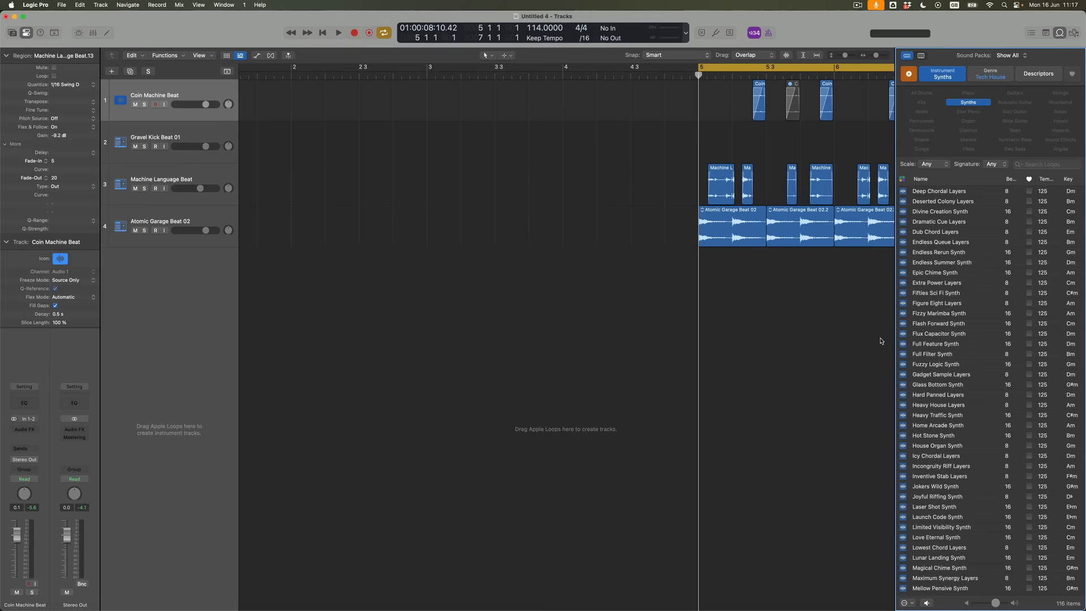
Audition the Tech House synth loops, including Inventive Stab Layers, Jokers Wild Synth, Joyful Riffing Synth, Laser Shot Synth and Launch Code Synth
{"action": "left_click", "coordinate": [938, 335]}
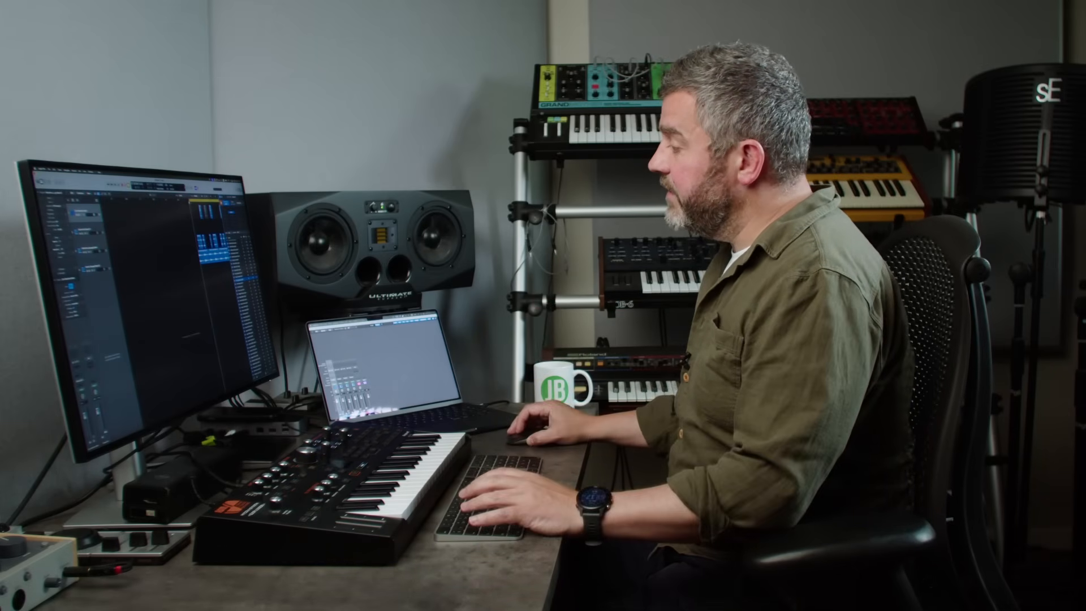
{"action": "left_click", "coordinate": [935, 450]}
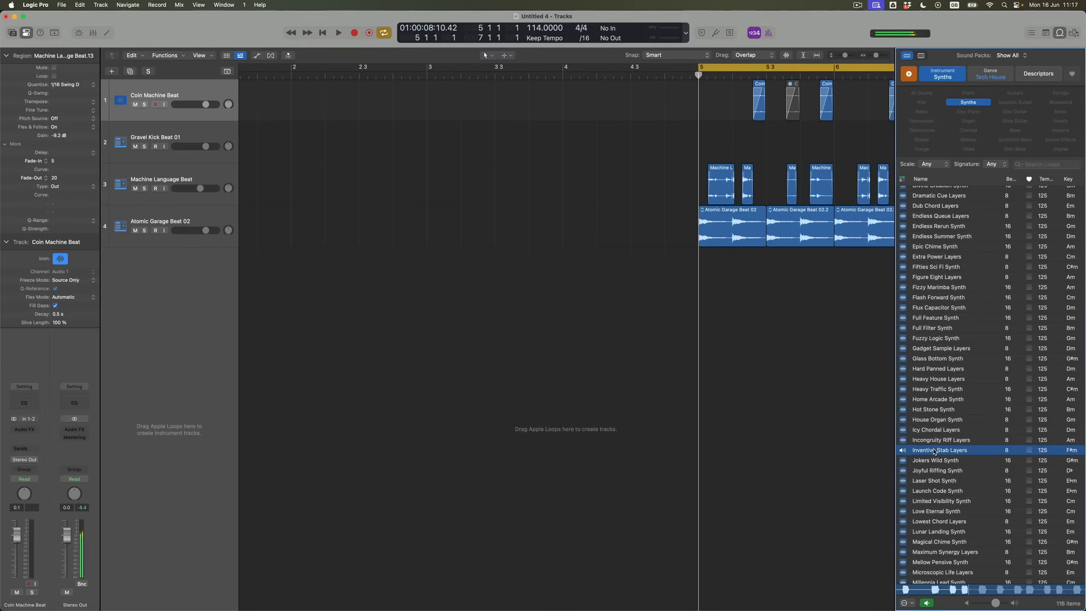
{"action": "left_click", "coordinate": [926, 460]}
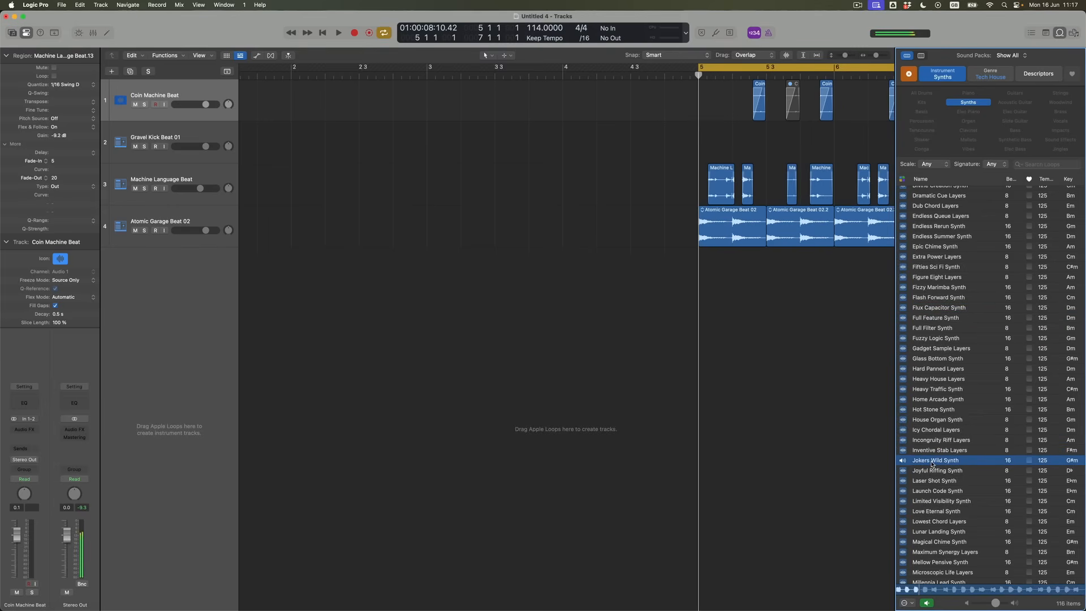
{"action": "left_click", "coordinate": [936, 472]}
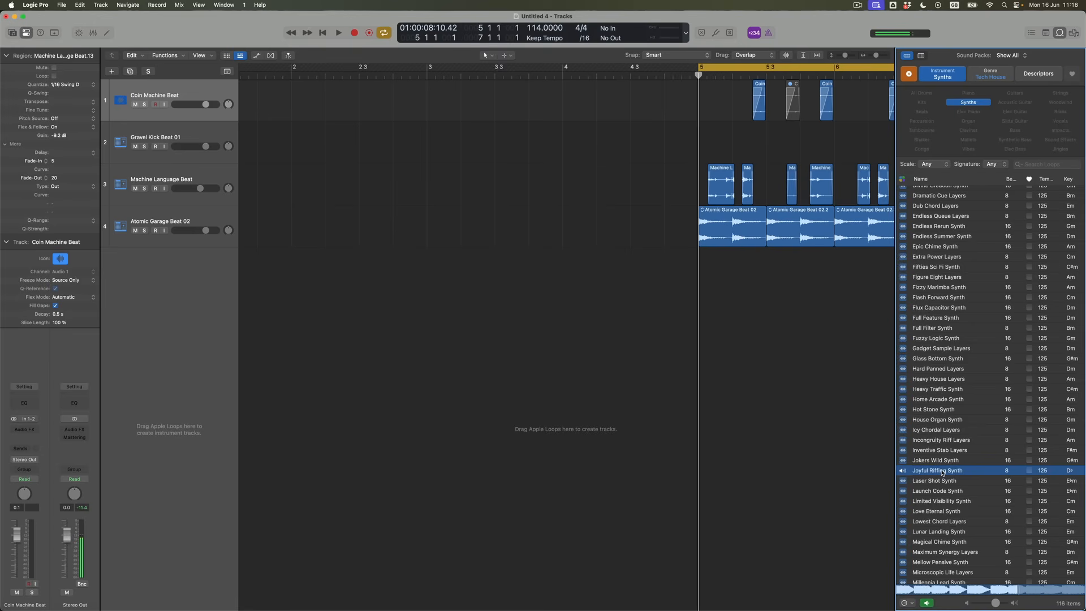
{"action": "left_click", "coordinate": [941, 472]}
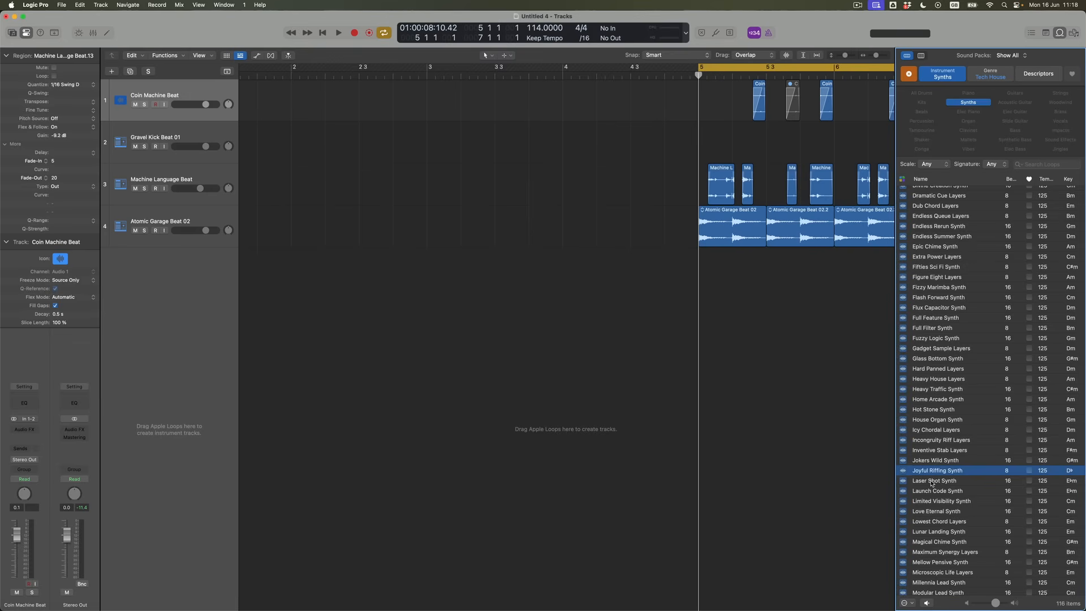
{"action": "left_click", "coordinate": [934, 481]}
{"action": "left_click", "coordinate": [938, 483]}
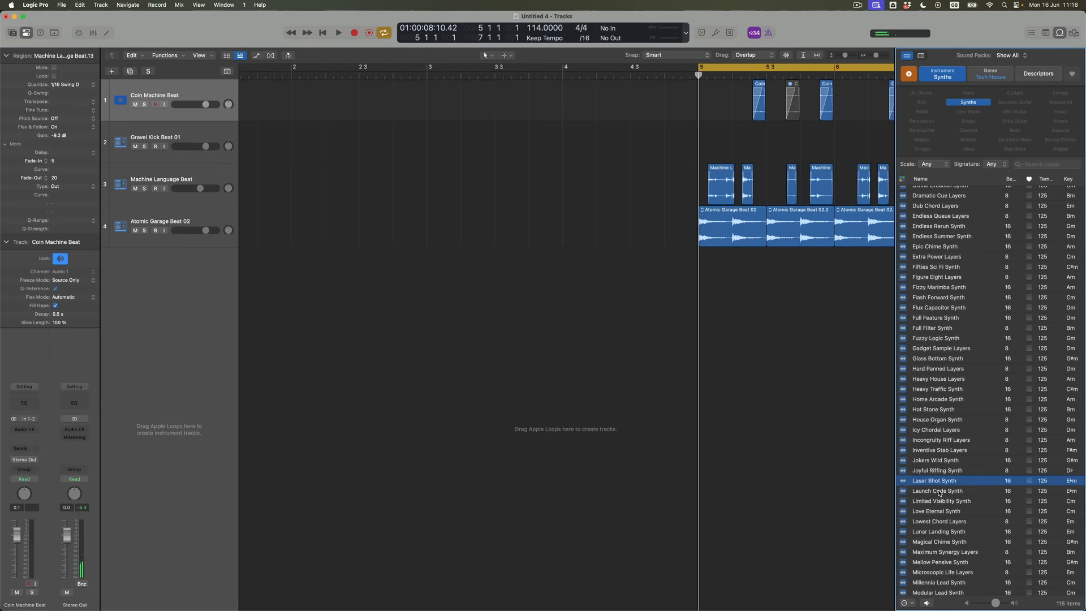
{"action": "left_click", "coordinate": [940, 492]}
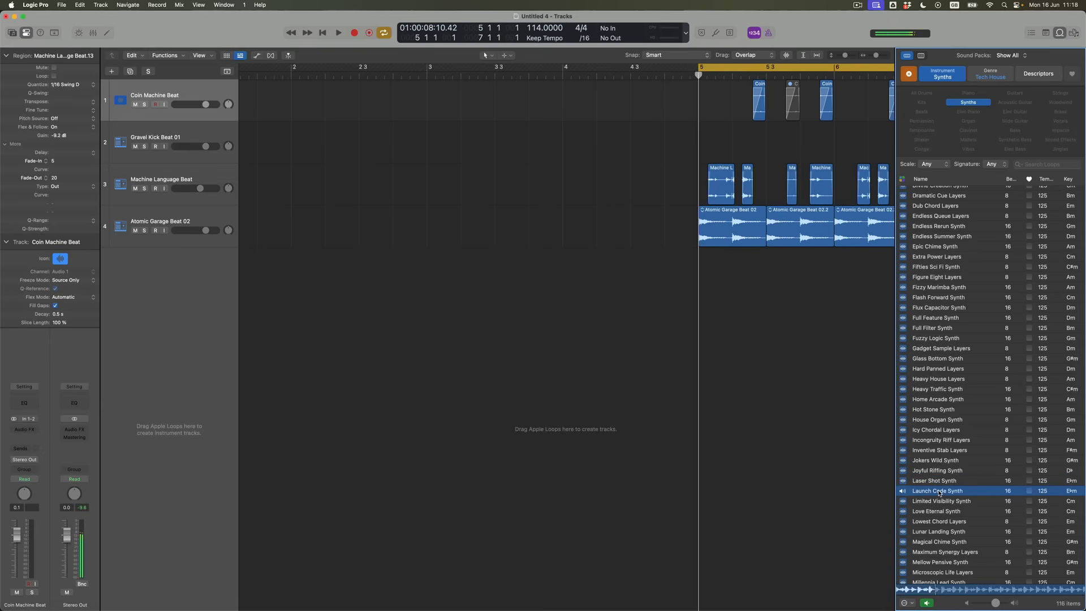
{"action": "left_click", "coordinate": [939, 492]}
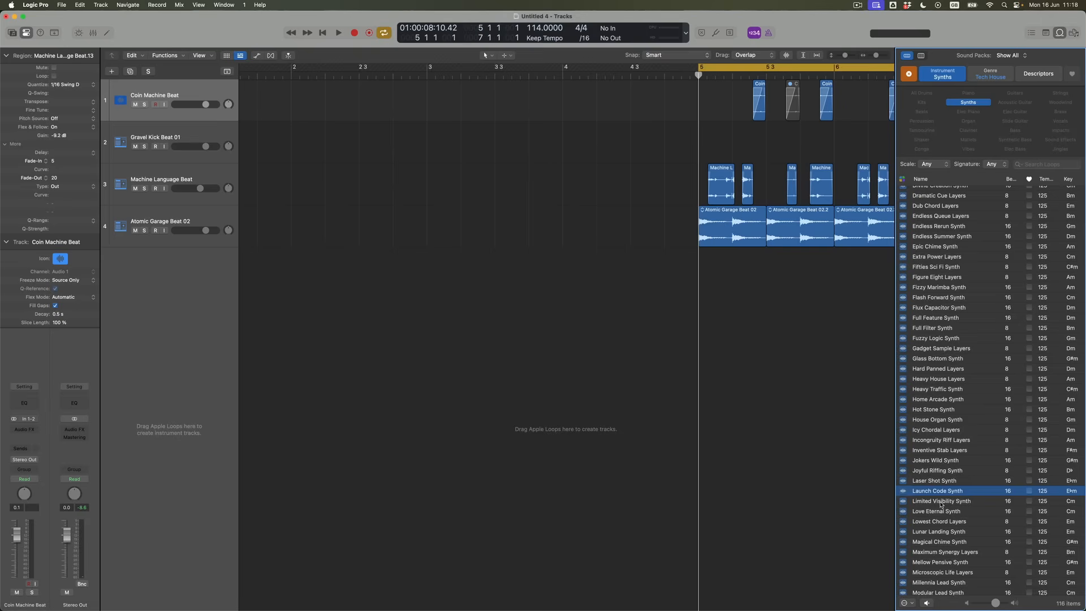
Audition the Limited Visibility Synth loop and add it on a new track starting at bar 5
{"action": "left_click", "coordinate": [942, 502]}
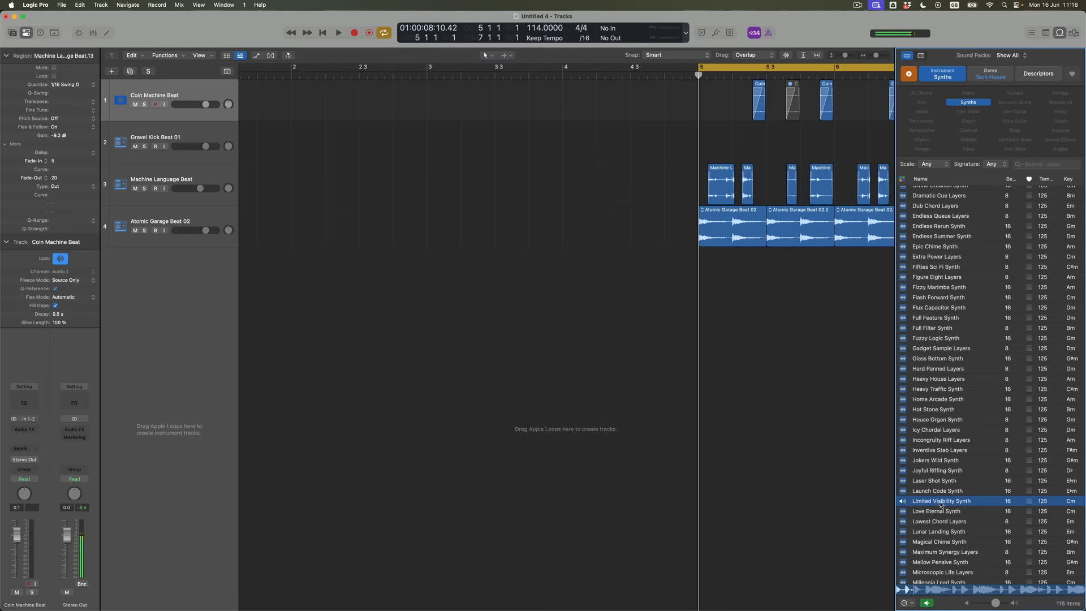
{"action": "left_click", "coordinate": [941, 504]}
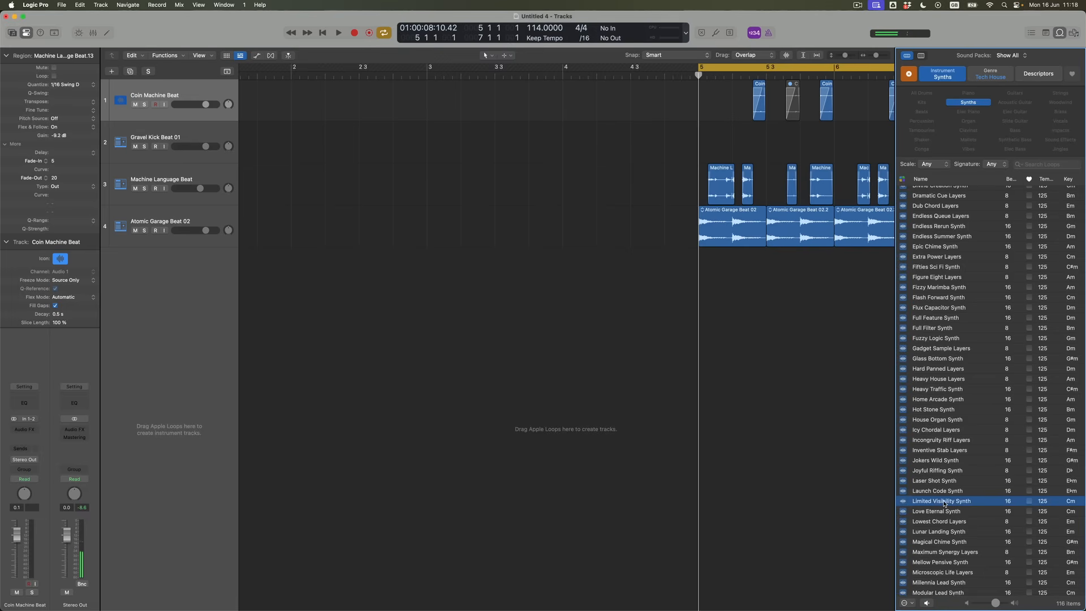
{"action": "left_click_drag", "start_coordinate": [944, 504], "coordinate": [727, 312]}
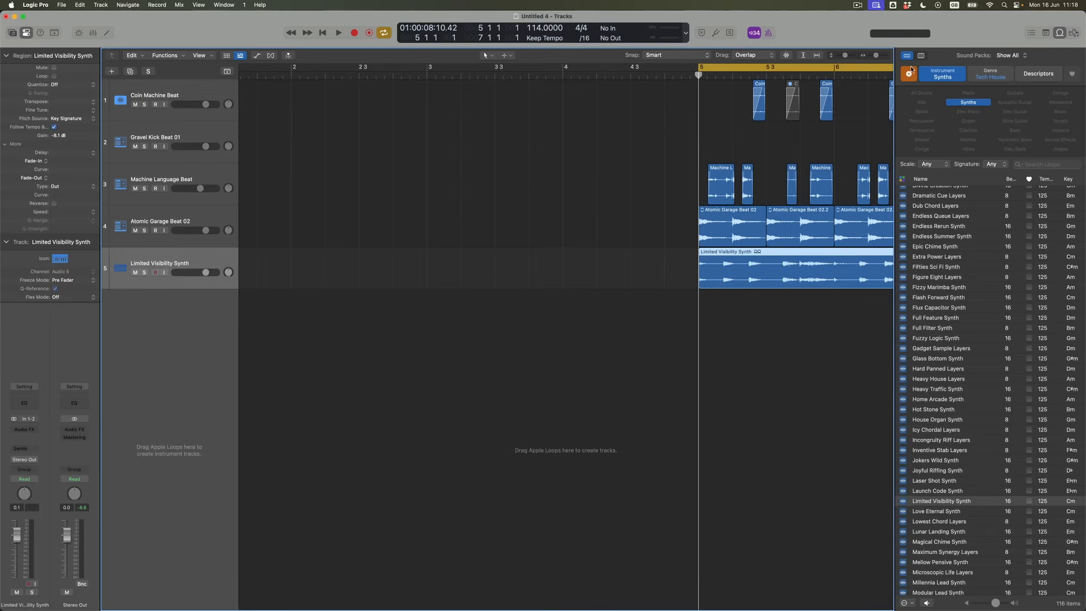
Split the Limited Visibility Synth region at bar 7 and again just before beat 4 of bar 6
{"action": "scroll", "coordinate": [870, 122], "scroll_direction": "right", "scroll_amount": 10}
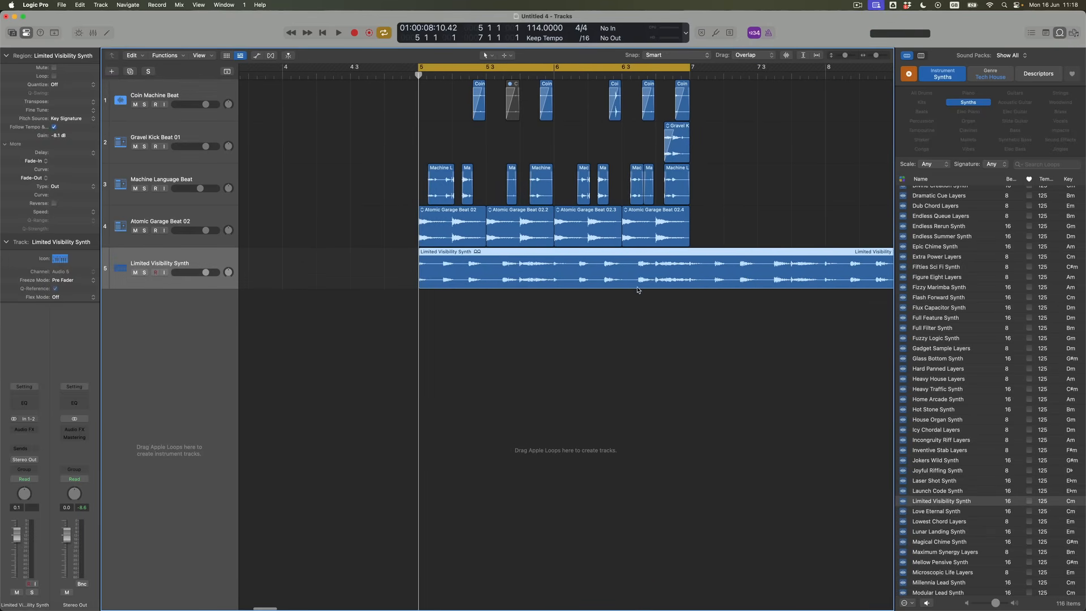
{"action": "key", "text": "t"}
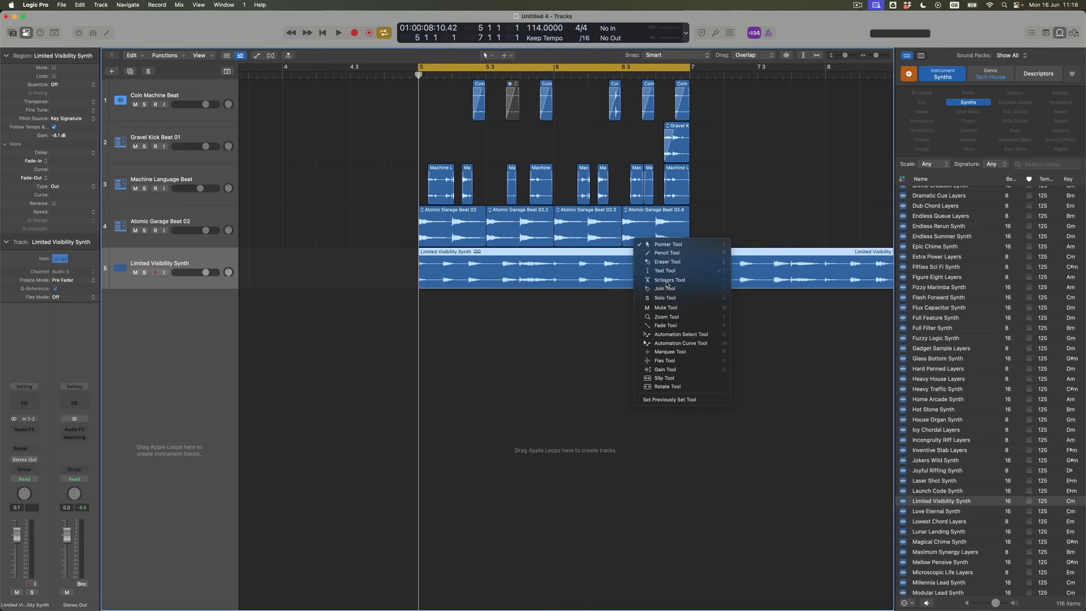
{"action": "left_click", "coordinate": [693, 278]}
{"action": "left_click", "coordinate": [693, 277]}
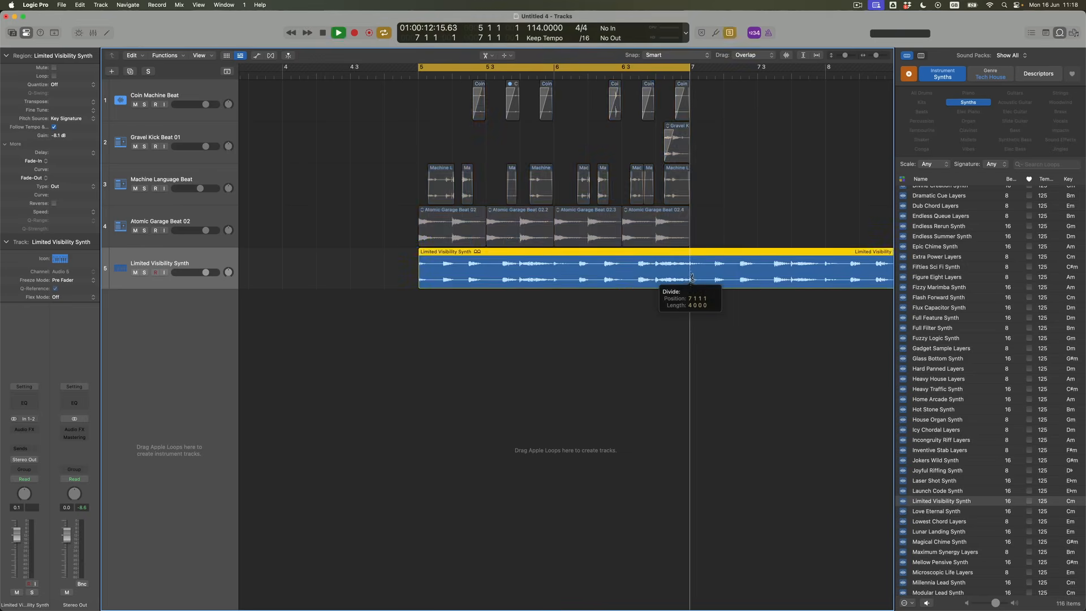
{"action": "left_click", "coordinate": [654, 283]}
Delete the Limited Visibility Synth parts before and after the short slice that ends at bar 7
{"action": "left_click_drag", "start_coordinate": [621, 299], "coordinate": [625, 274]}
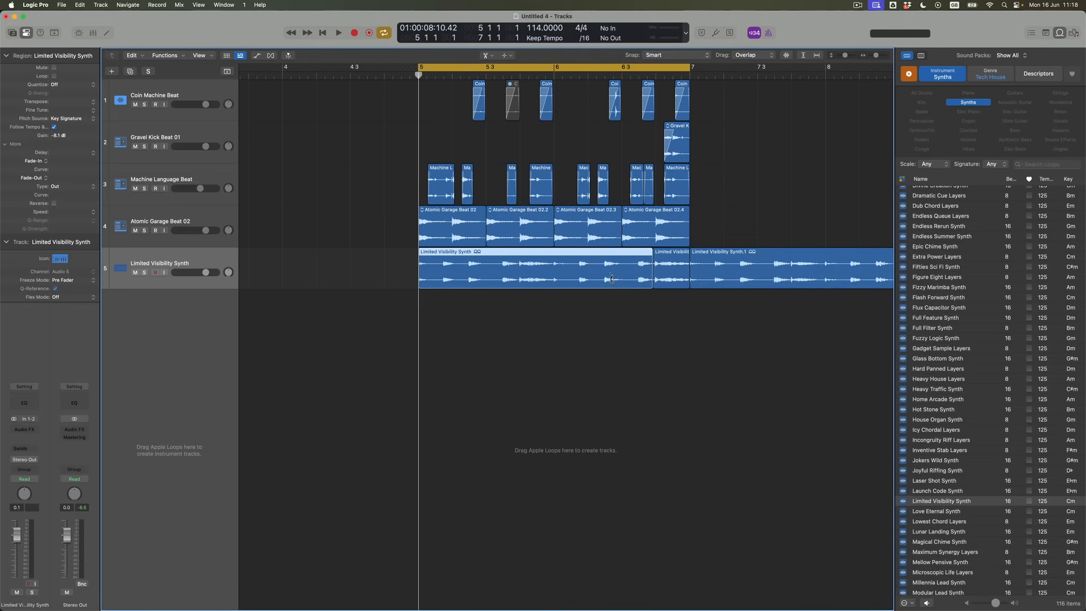
{"action": "key", "text": "Delete"}
{"action": "left_click_drag", "start_coordinate": [718, 315], "coordinate": [723, 271]}
{"action": "key", "text": "Delete"}
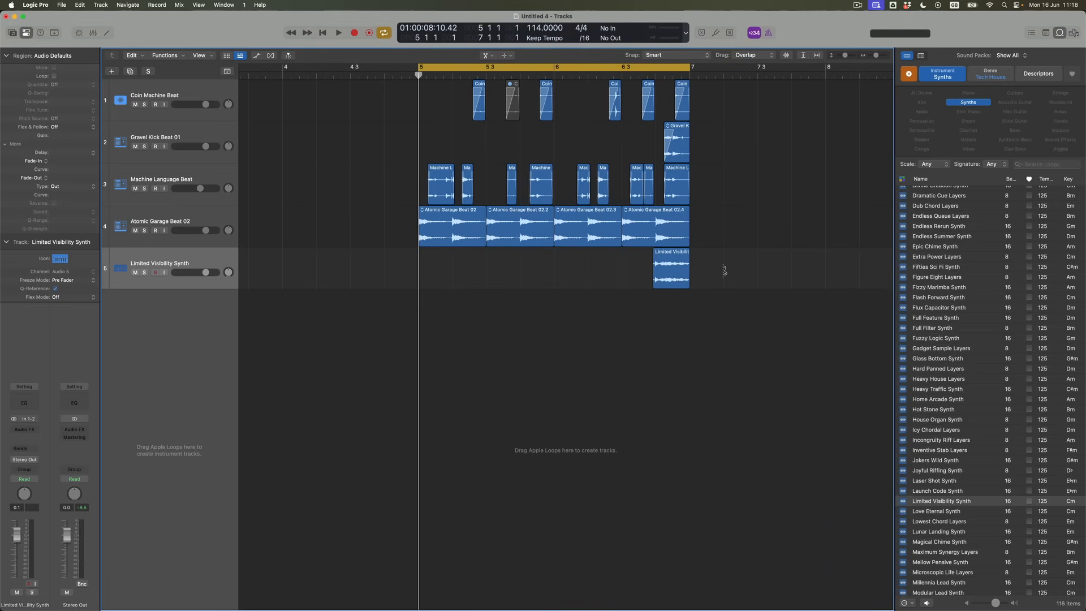
Add a fade-in of 484 to the remaining Limited Visibility Synth slice and play back the groove
{"action": "key", "text": "t"}
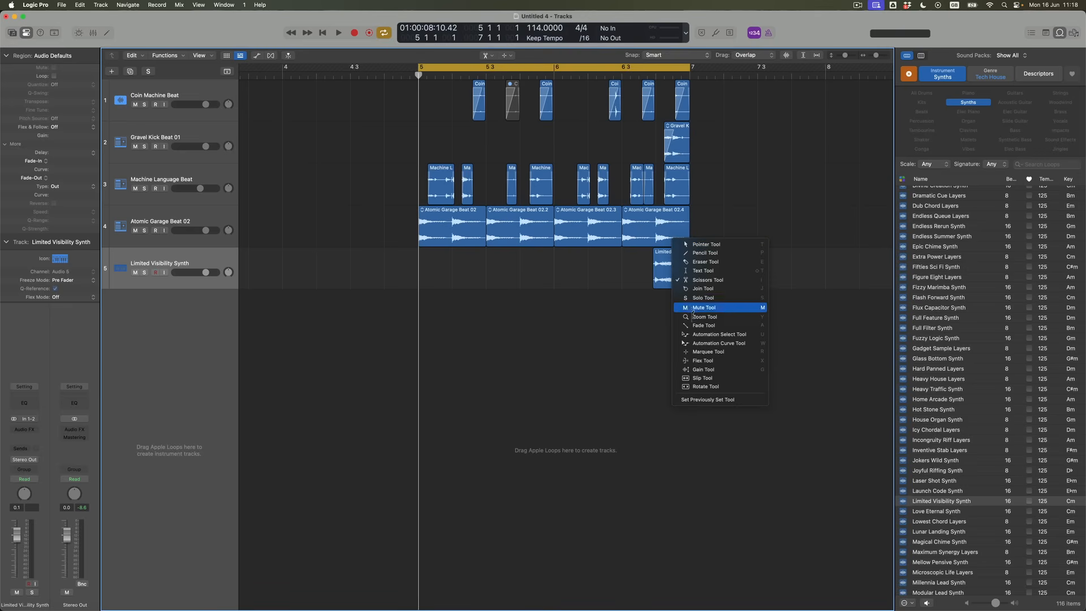
{"action": "left_click", "coordinate": [697, 326]}
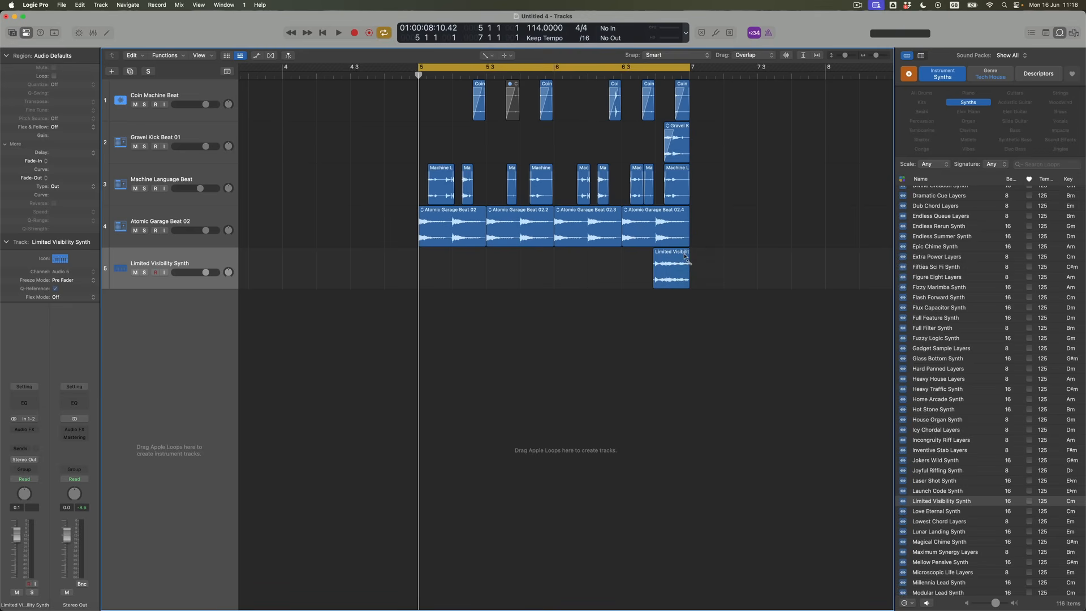
{"action": "left_click_drag", "start_coordinate": [685, 256], "coordinate": [611, 275]}
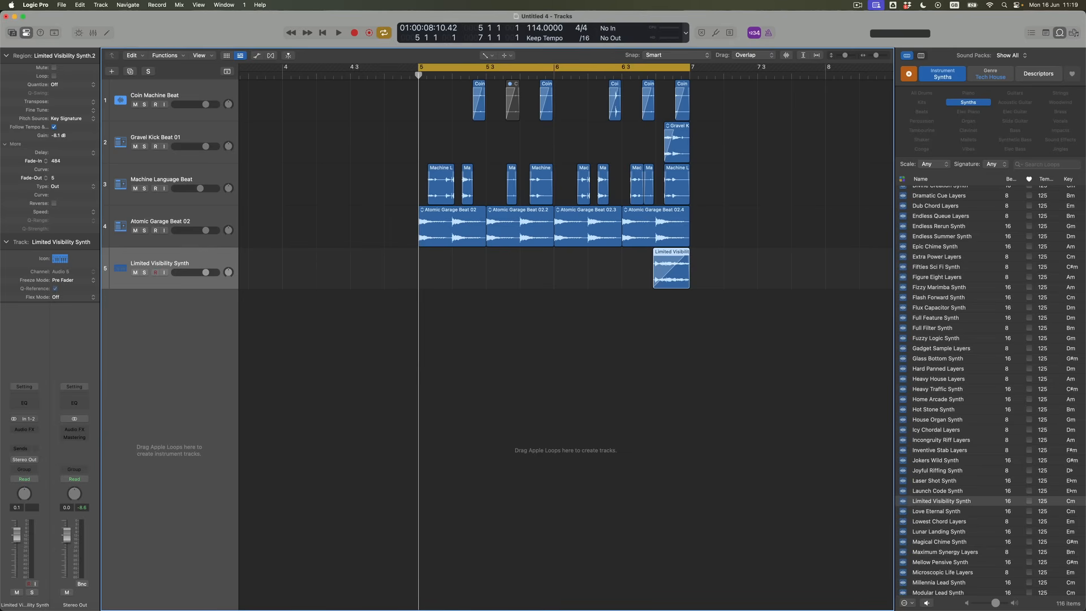
{"action": "key", "text": "space"}
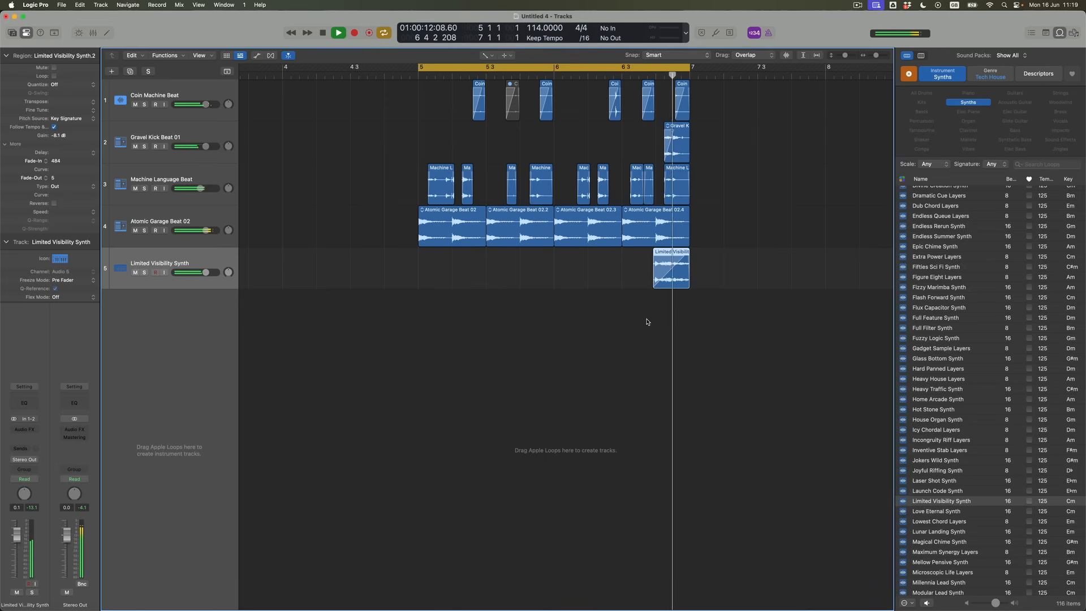
Return to the Pointer tool and raise the Limited Visibility Synth slice's region gain to -4.1 dB while listening to the groove
{"action": "key", "text": "t"}
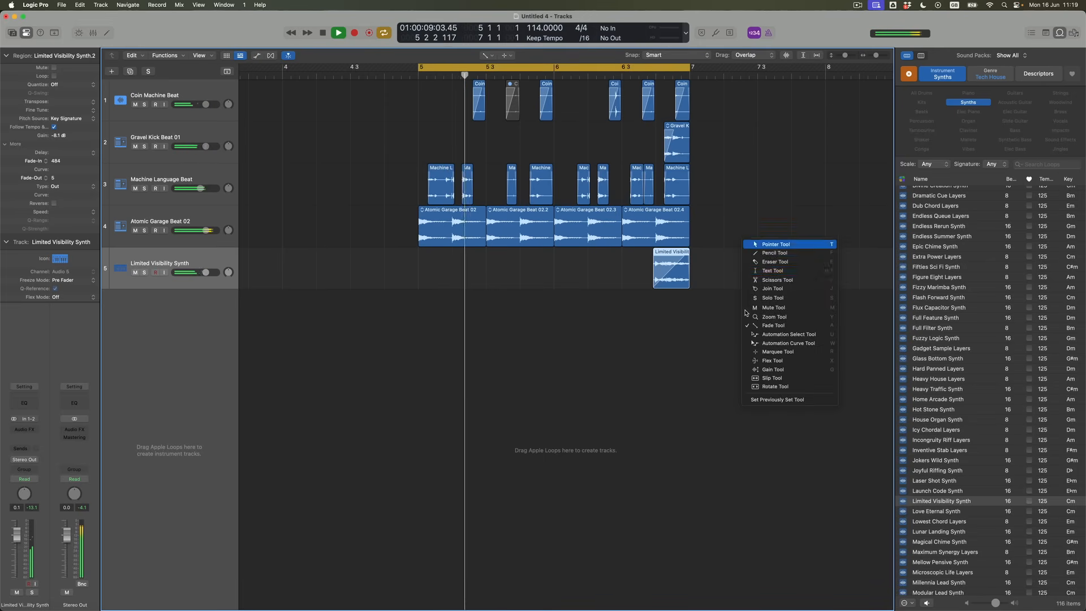
{"action": "left_click", "coordinate": [769, 245]}
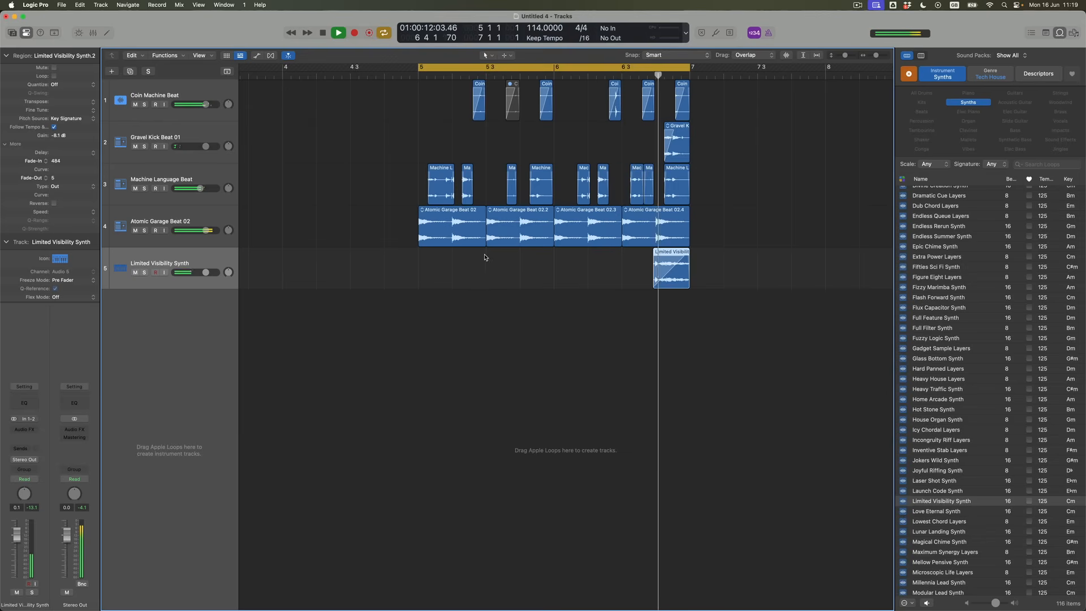
{"action": "left_click_drag", "start_coordinate": [73, 136], "coordinate": [78, 115]}
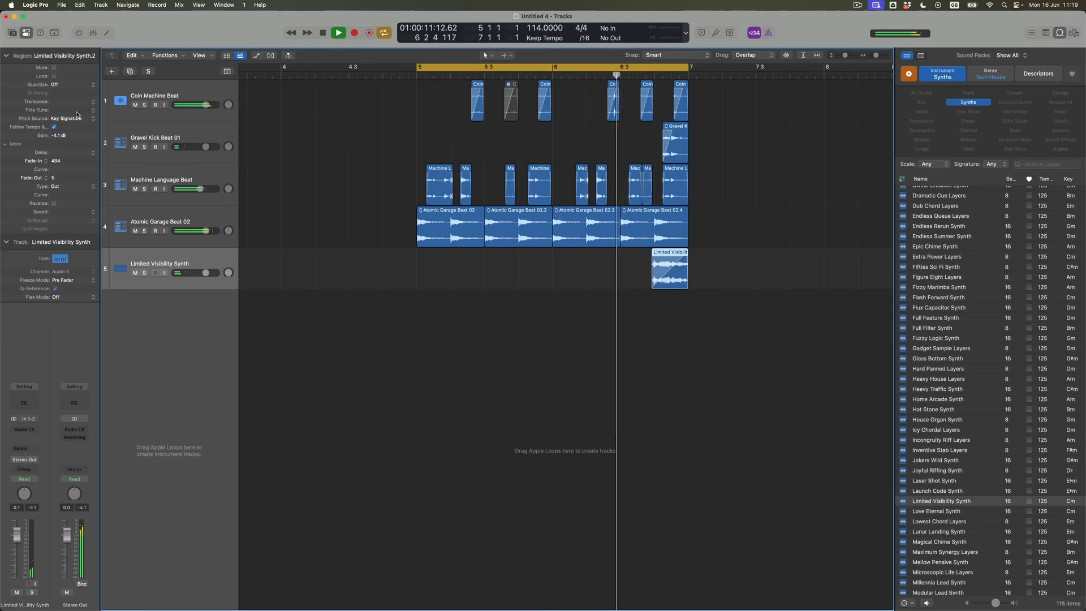
{"action": "key", "text": "space"}
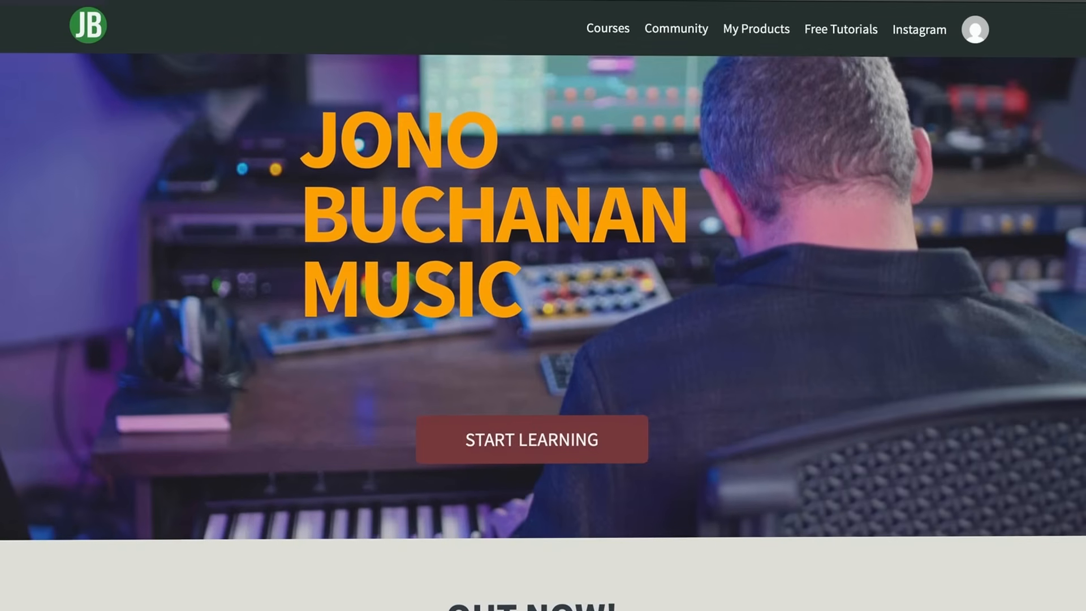
Review the featured Orchestral Sample Programming courses and the Cinematic Pads product on the Jono Buchanan Music website
{"action": "scroll", "coordinate": [543, 299], "scroll_direction": "down", "scroll_amount": 2}
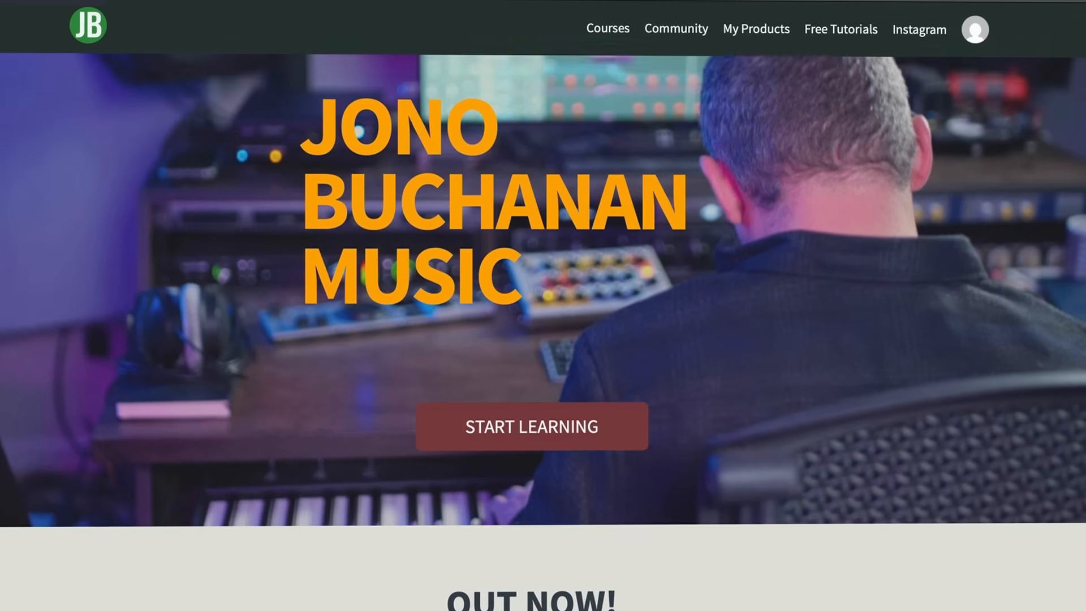
{"action": "scroll", "coordinate": [543, 300], "scroll_direction": "down", "scroll_amount": 1}
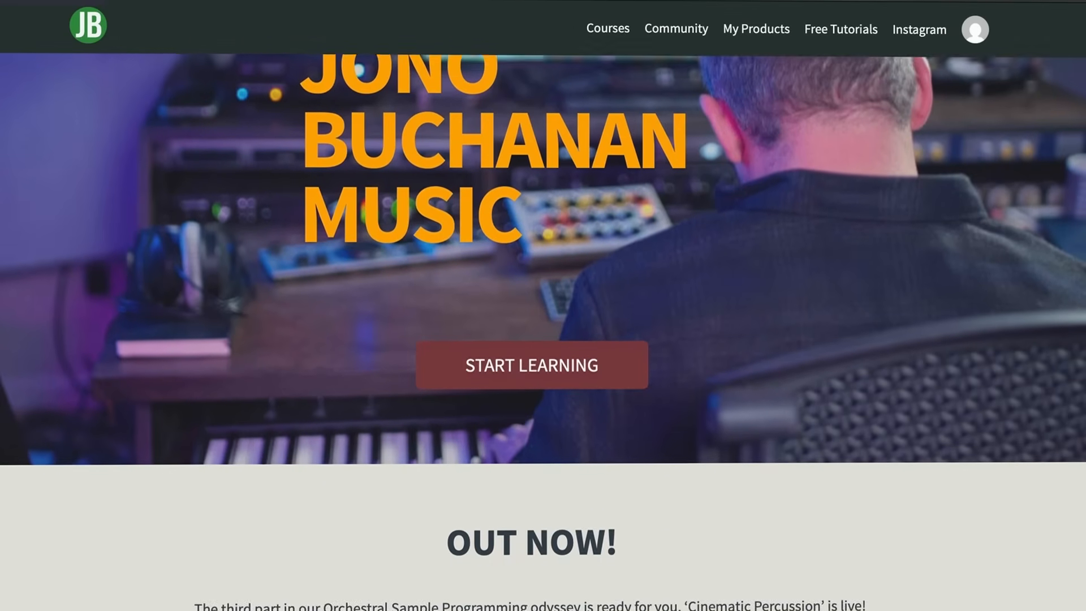
{"action": "scroll", "coordinate": [543, 300], "scroll_direction": "down", "scroll_amount": 1}
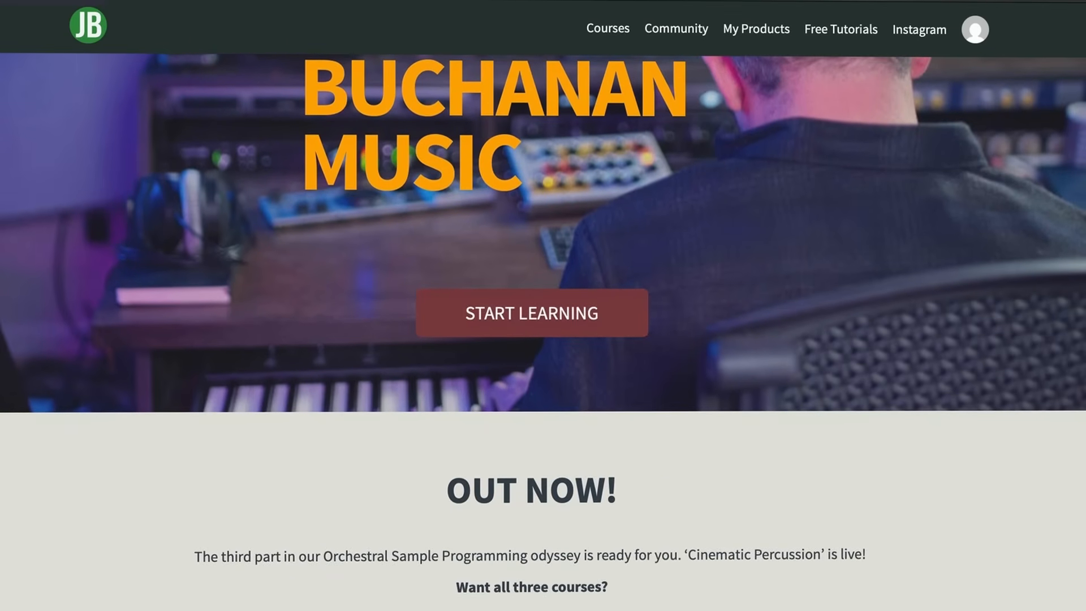
{"action": "scroll", "coordinate": [543, 300], "scroll_direction": "down", "scroll_amount": 2}
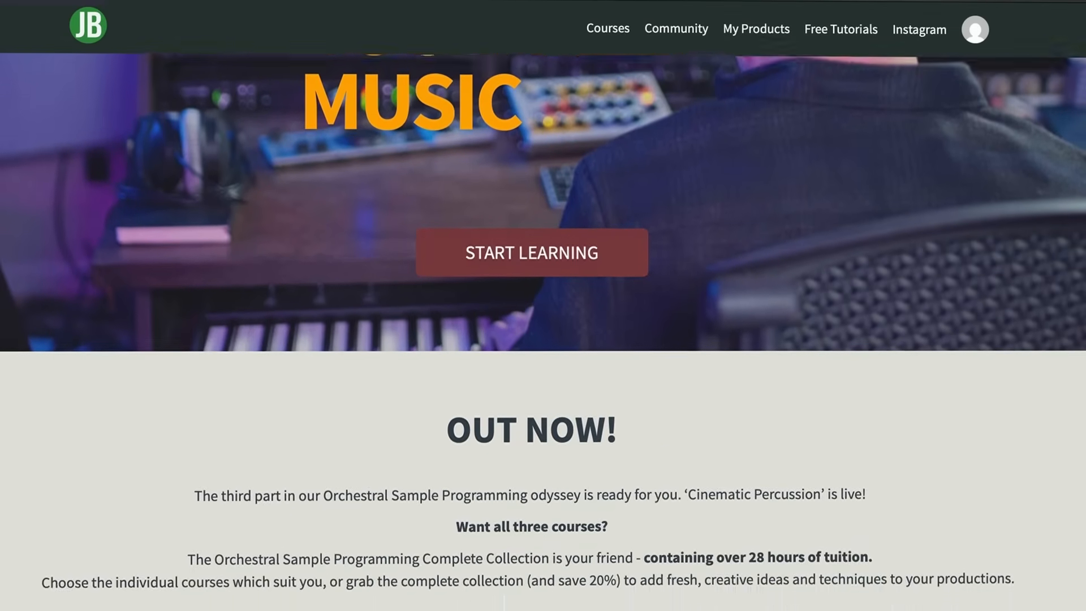
{"action": "scroll", "coordinate": [543, 299], "scroll_direction": "down", "scroll_amount": 2}
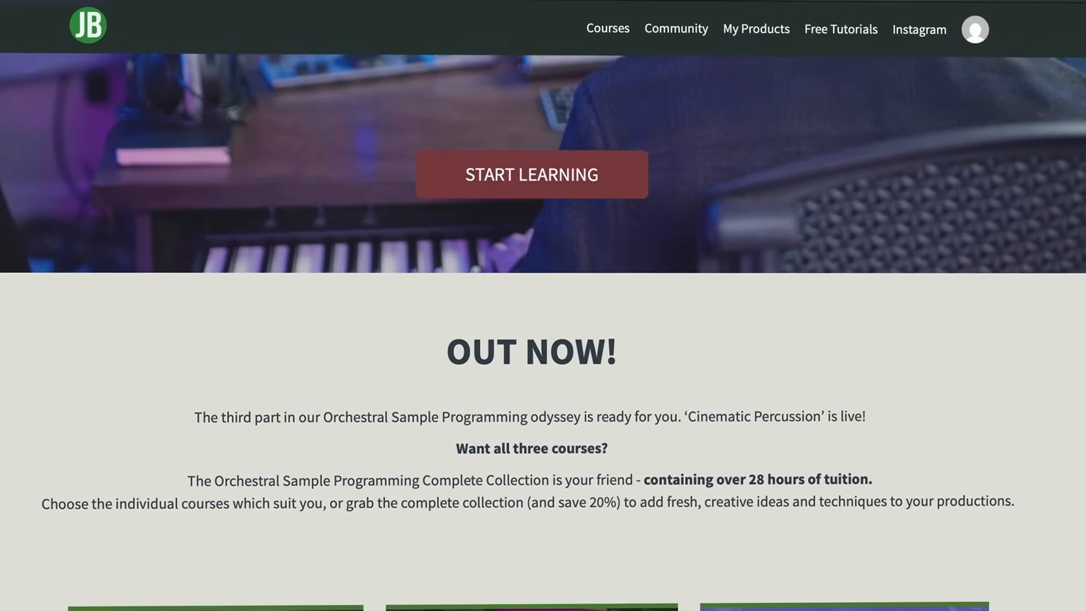
{"action": "scroll", "coordinate": [543, 300], "scroll_direction": "down", "scroll_amount": 1}
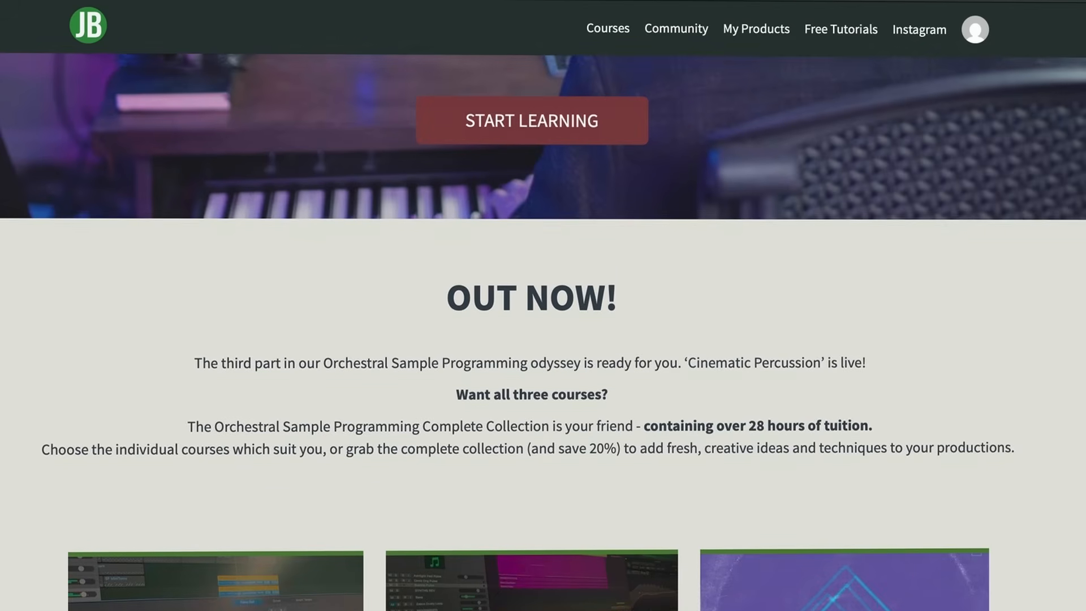
{"action": "scroll", "coordinate": [543, 333], "scroll_direction": "down", "scroll_amount": 3}
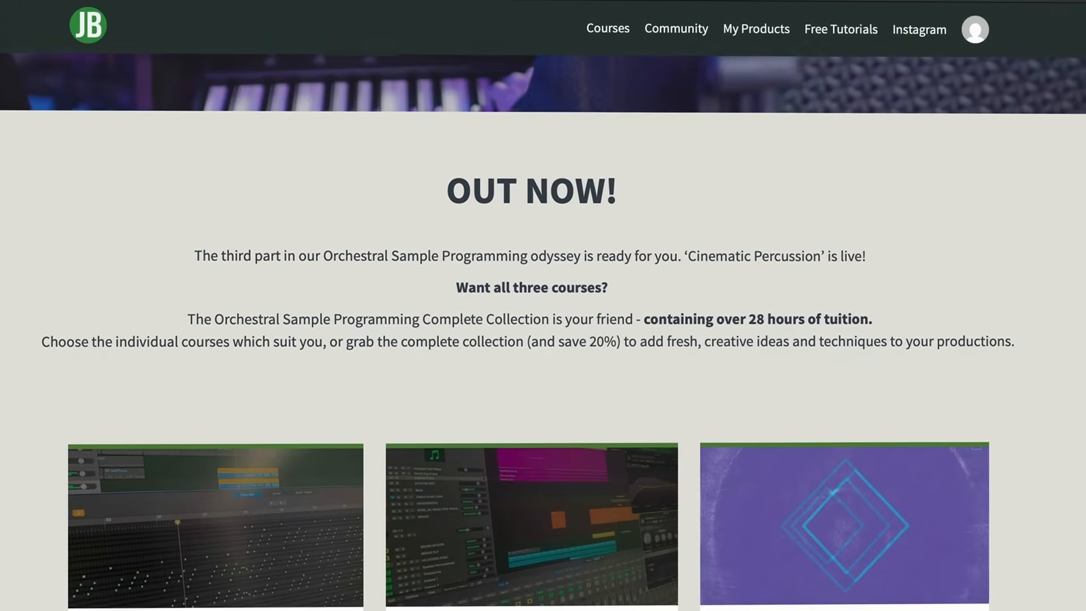
{"action": "scroll", "coordinate": [543, 332], "scroll_direction": "down", "scroll_amount": 2}
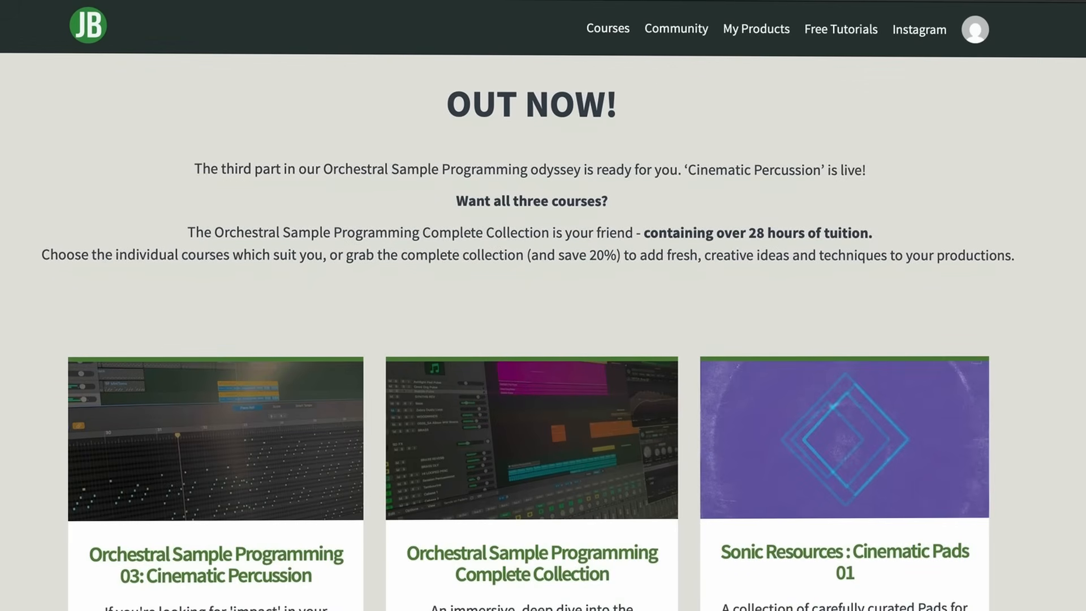
{"action": "scroll", "coordinate": [543, 332], "scroll_direction": "down", "scroll_amount": 3}
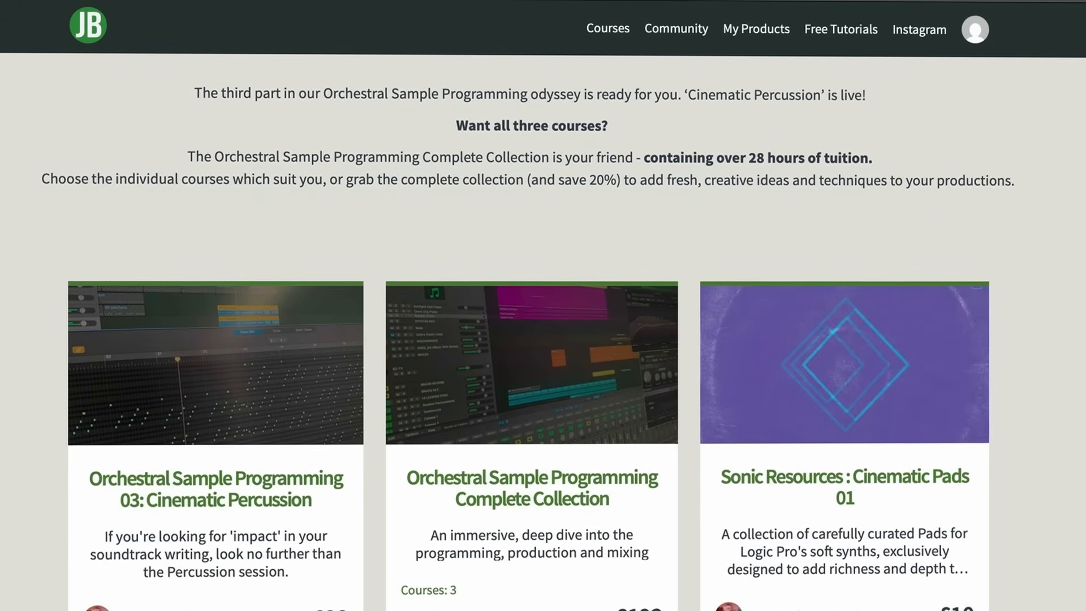
{"action": "scroll", "coordinate": [543, 332], "scroll_direction": "down", "scroll_amount": 2}
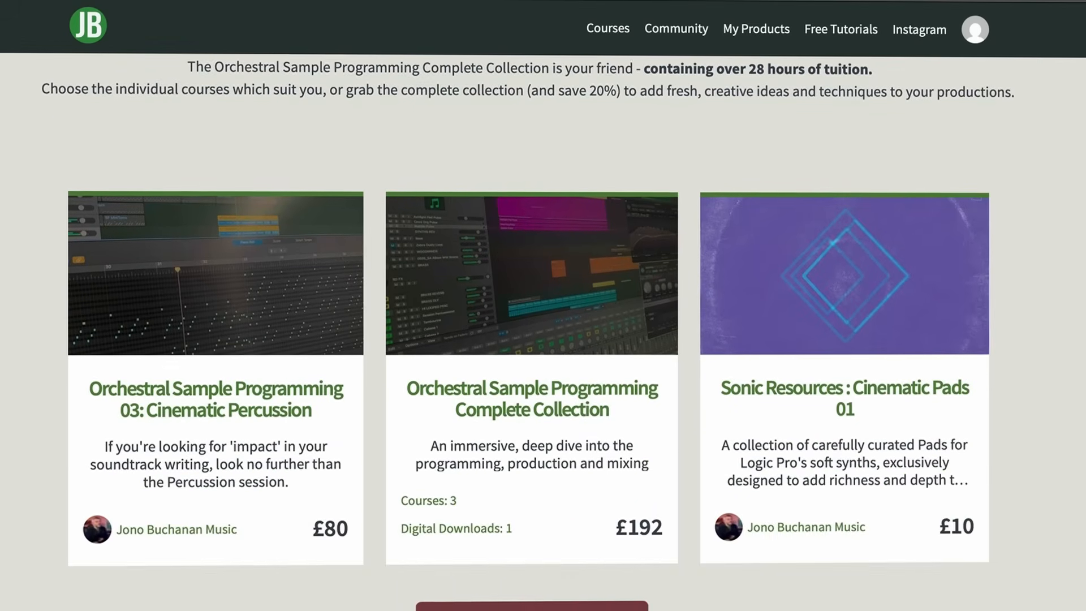
{"action": "scroll", "coordinate": [543, 333], "scroll_direction": "down", "scroll_amount": 2}
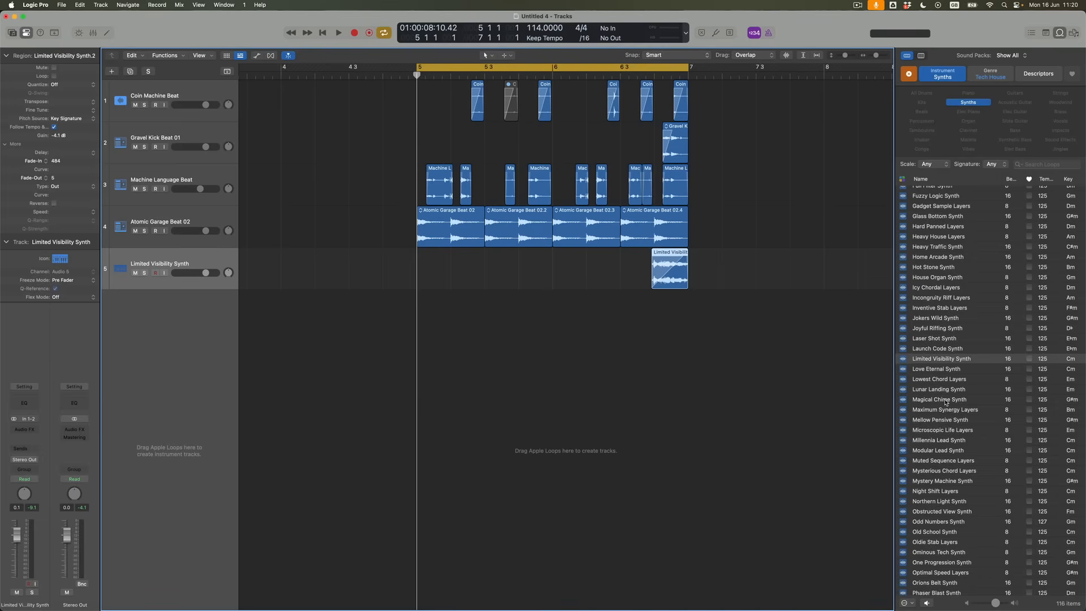
Audition the Magical Chime Synth, Maximum Synergy Layers, Mellow Pensive Synth and Microscopic Life Layers loops
{"action": "left_click", "coordinate": [945, 400]}
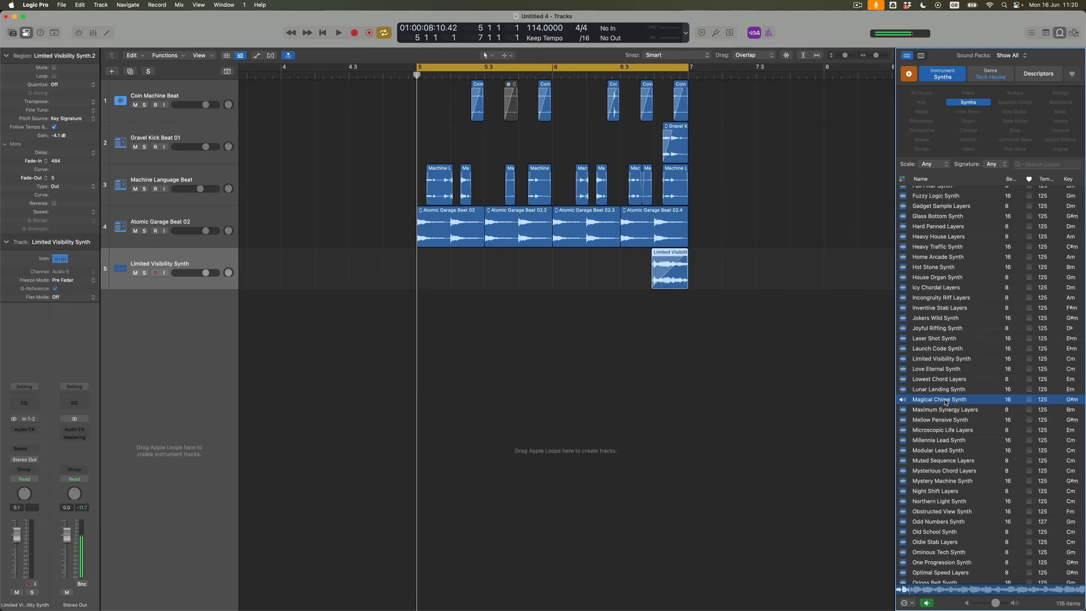
{"action": "left_click", "coordinate": [945, 400]}
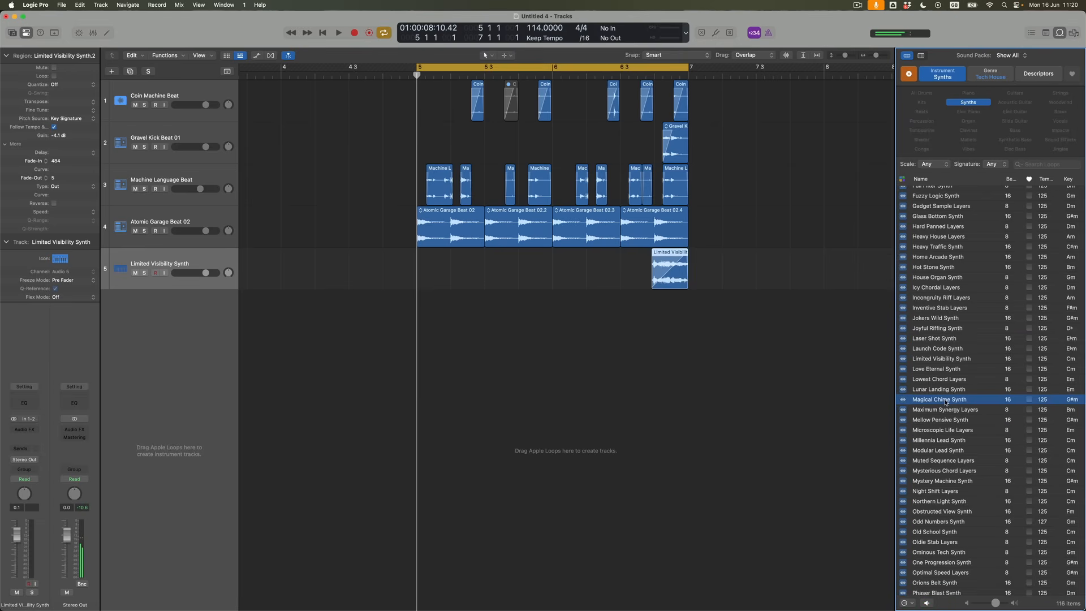
{"action": "scroll", "coordinate": [946, 402], "scroll_direction": "down", "scroll_amount": 2}
{"action": "left_click", "coordinate": [937, 395]}
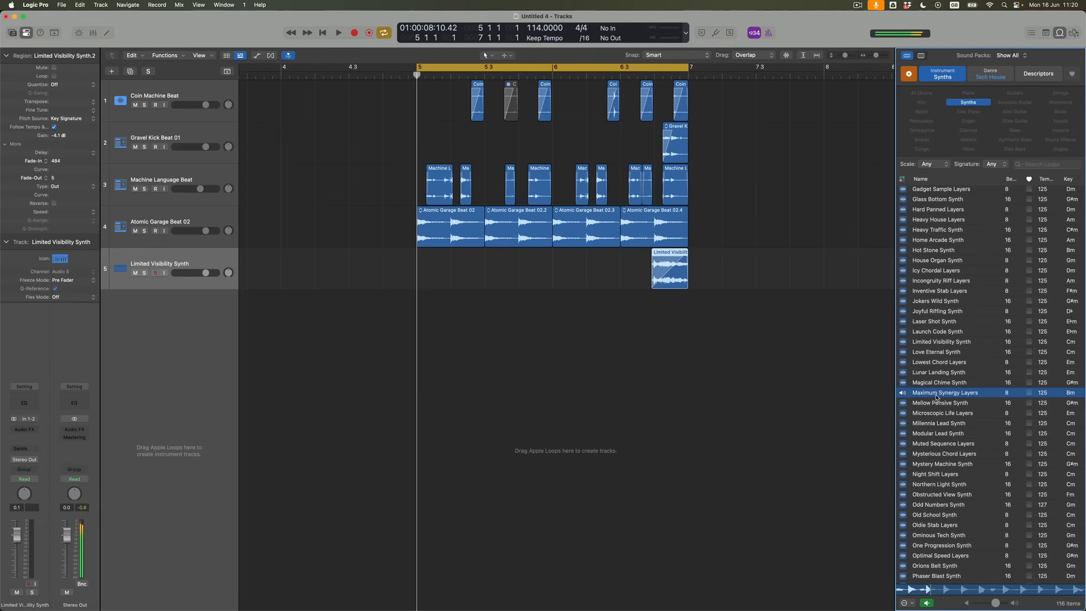
{"action": "left_click", "coordinate": [937, 398]}
{"action": "left_click", "coordinate": [941, 404]}
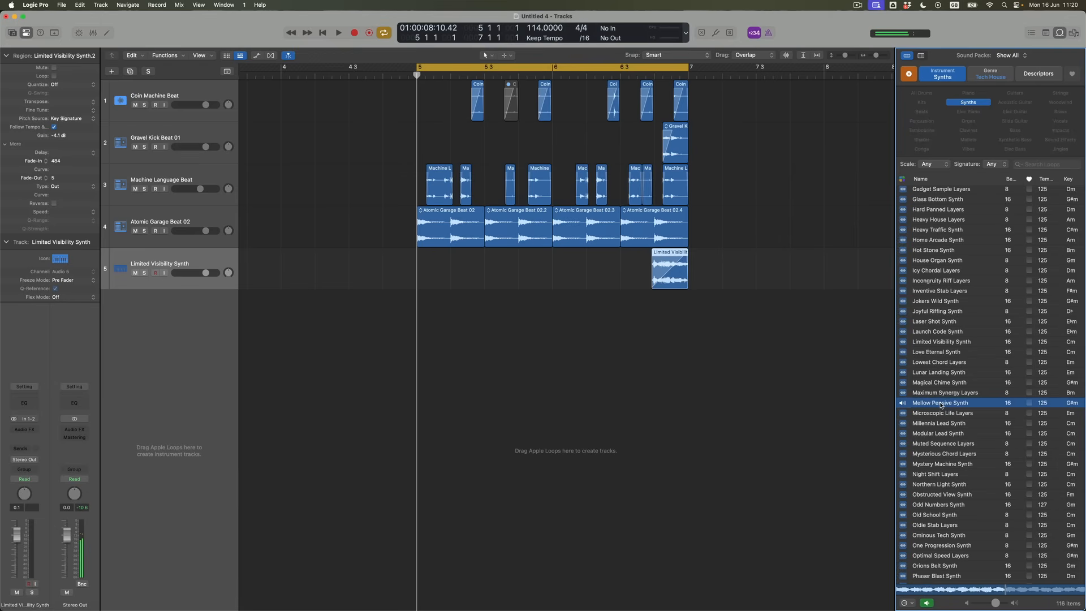
{"action": "left_click", "coordinate": [941, 405]}
{"action": "left_click", "coordinate": [937, 417]}
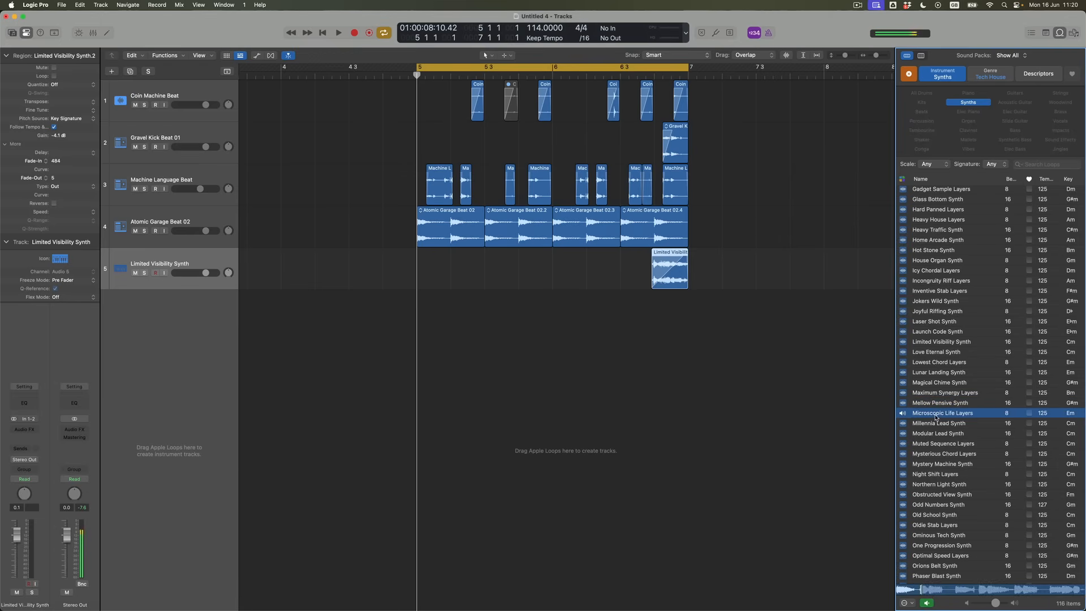
{"action": "left_click", "coordinate": [935, 418]}
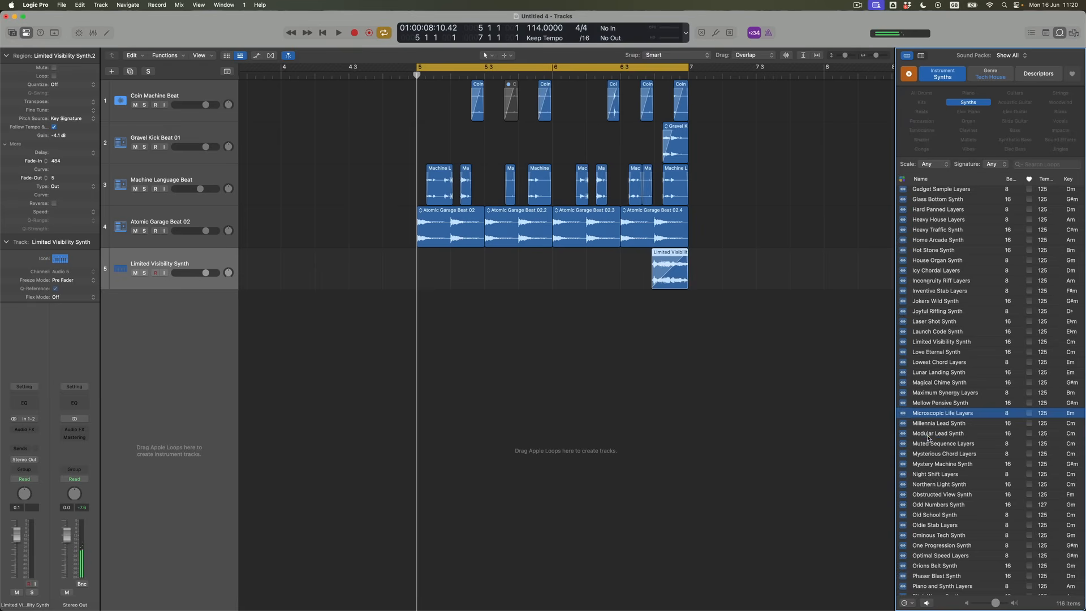
Audition the Modular Lead Synth and Obstructed View Synth loops
{"action": "left_click", "coordinate": [928, 434]}
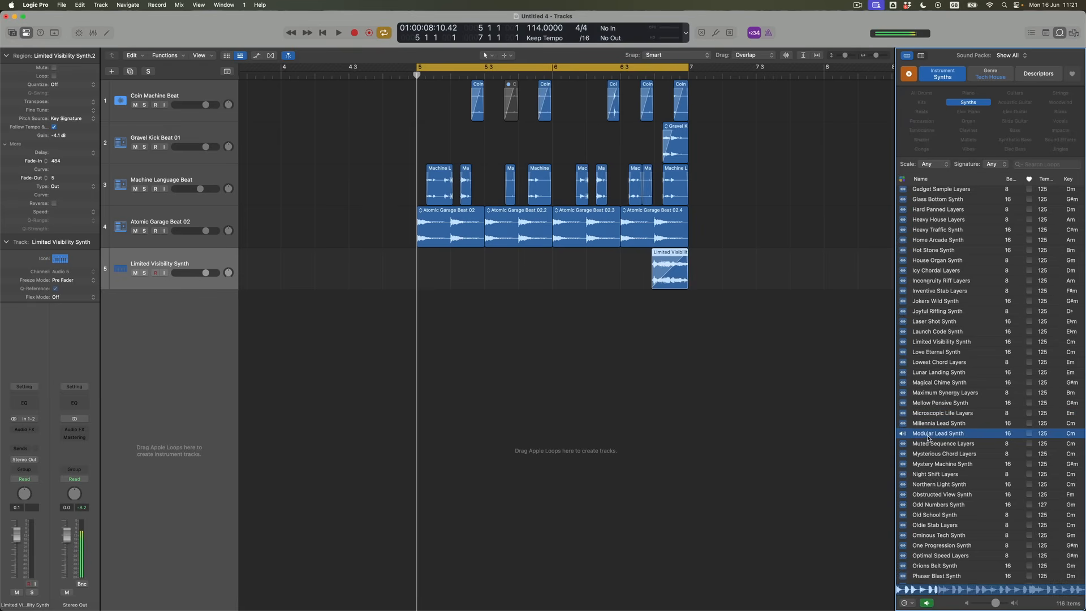
{"action": "left_click", "coordinate": [927, 437]}
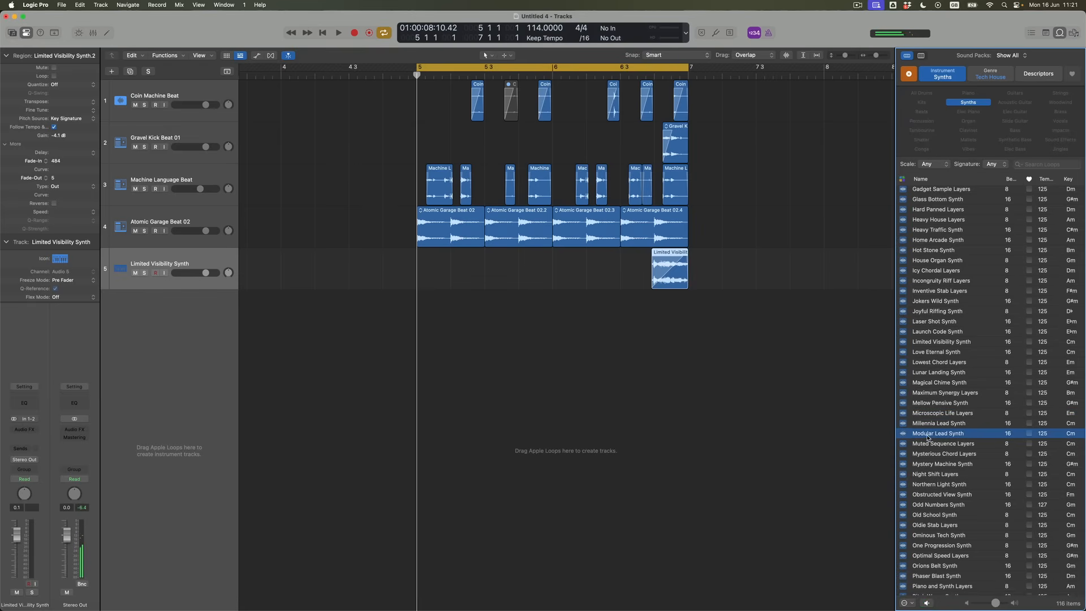
{"action": "scroll", "coordinate": [928, 438], "scroll_direction": "down", "scroll_amount": 2}
{"action": "scroll", "coordinate": [928, 438], "scroll_direction": "down", "scroll_amount": 1}
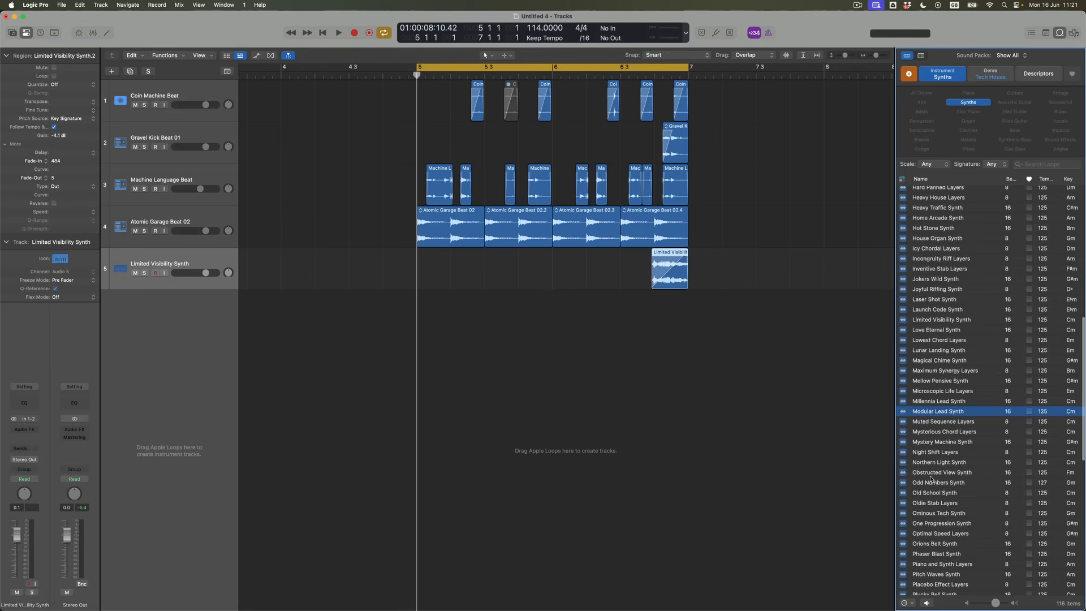
{"action": "left_click", "coordinate": [931, 474]}
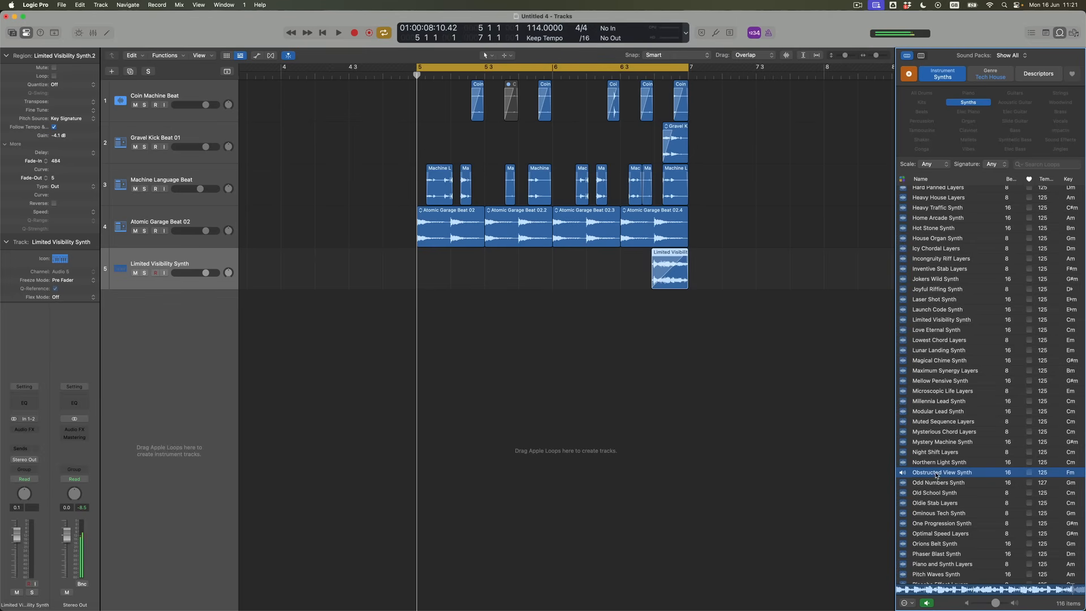
{"action": "left_click", "coordinate": [934, 475]}
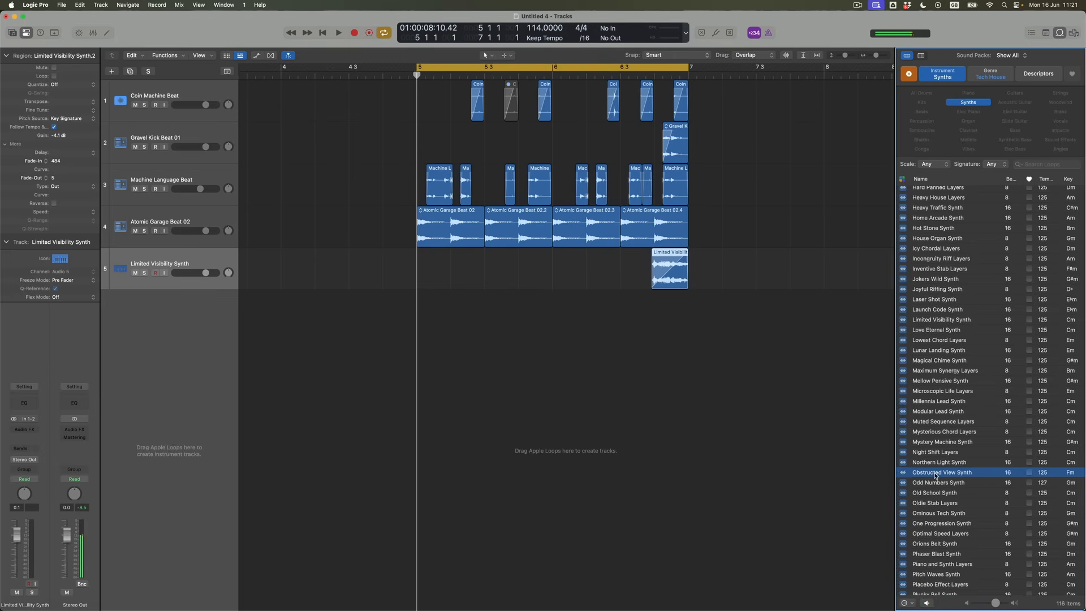
Add the Obstructed View Synth loop on a new track at bar 5 and listen to it in solo
{"action": "left_click_drag", "start_coordinate": [935, 475], "coordinate": [443, 358]}
{"action": "key", "text": "ctrl+s"}
{"action": "key", "text": "space"}
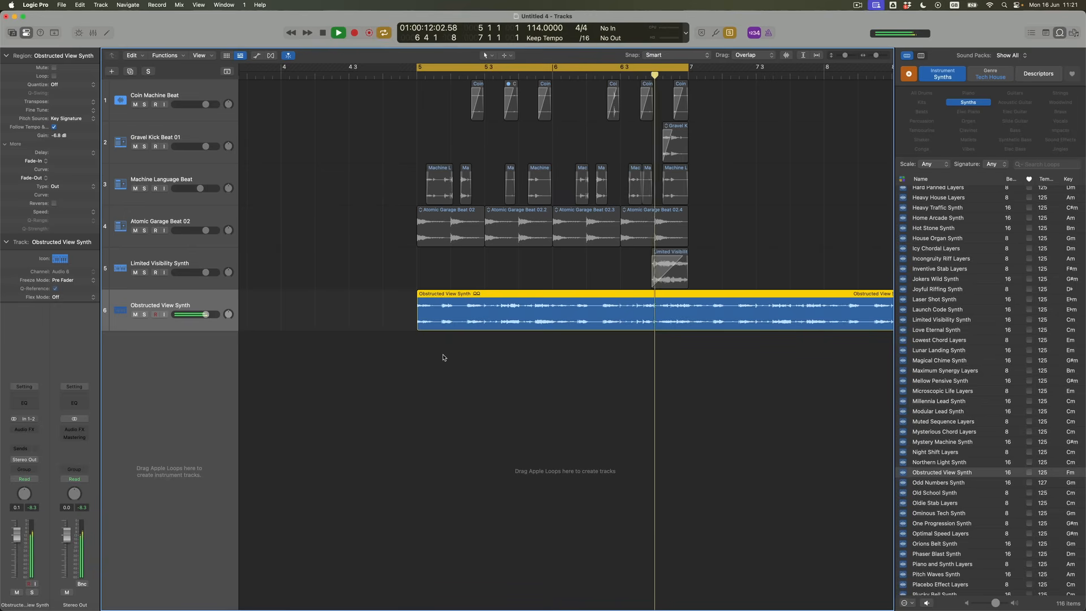
{"action": "key", "text": "space"}
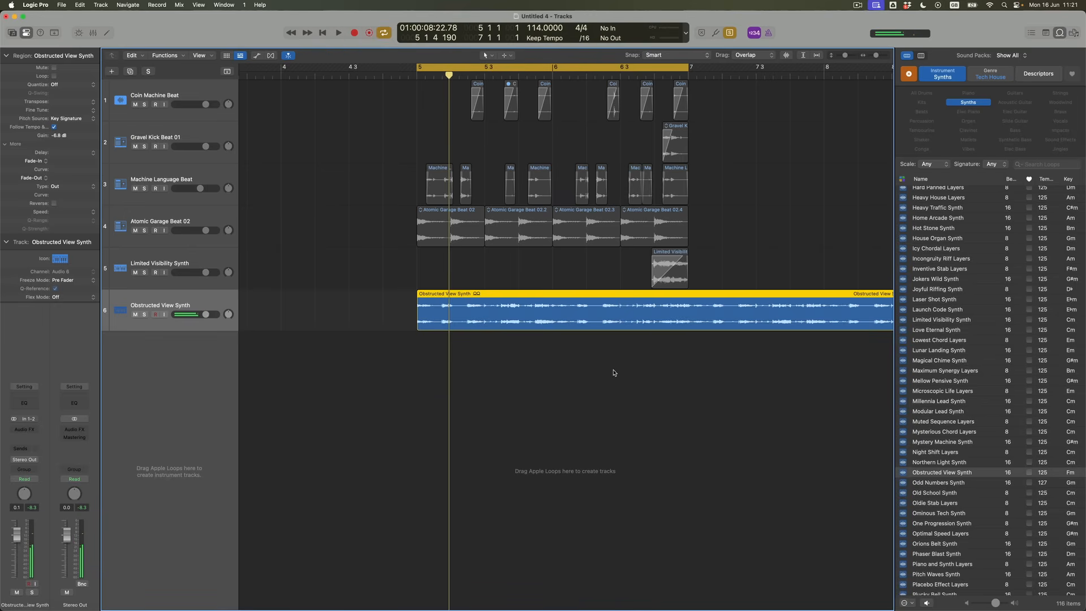
Split the Obstructed View Synth region near the end of bar 6 and at bar 7, keeping only the short slice before bar 7
{"action": "key", "text": "t"}
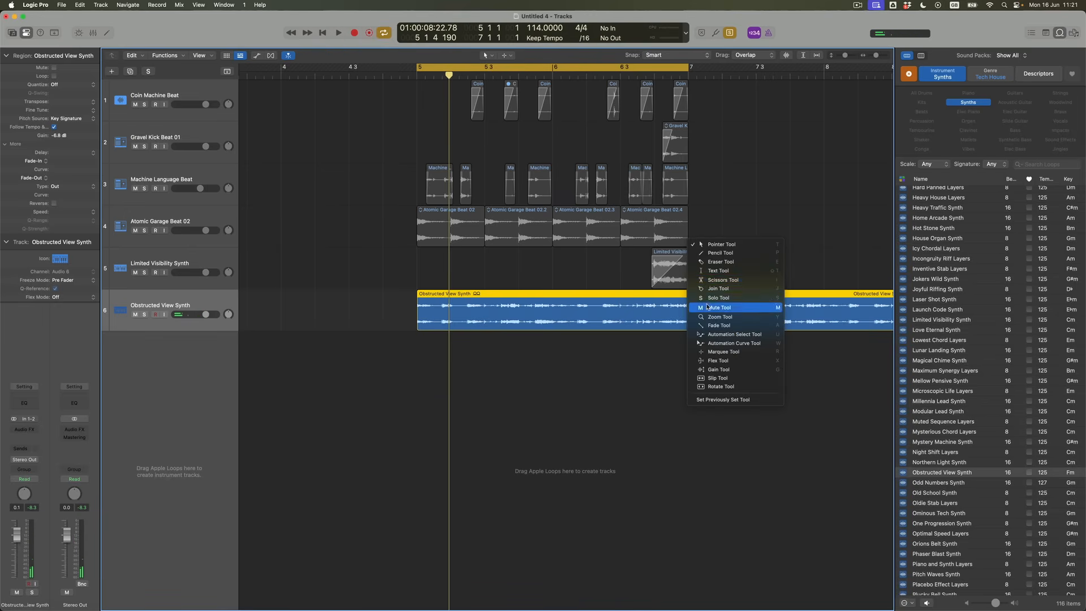
{"action": "left_click", "coordinate": [698, 279]}
{"action": "left_click", "coordinate": [690, 320]}
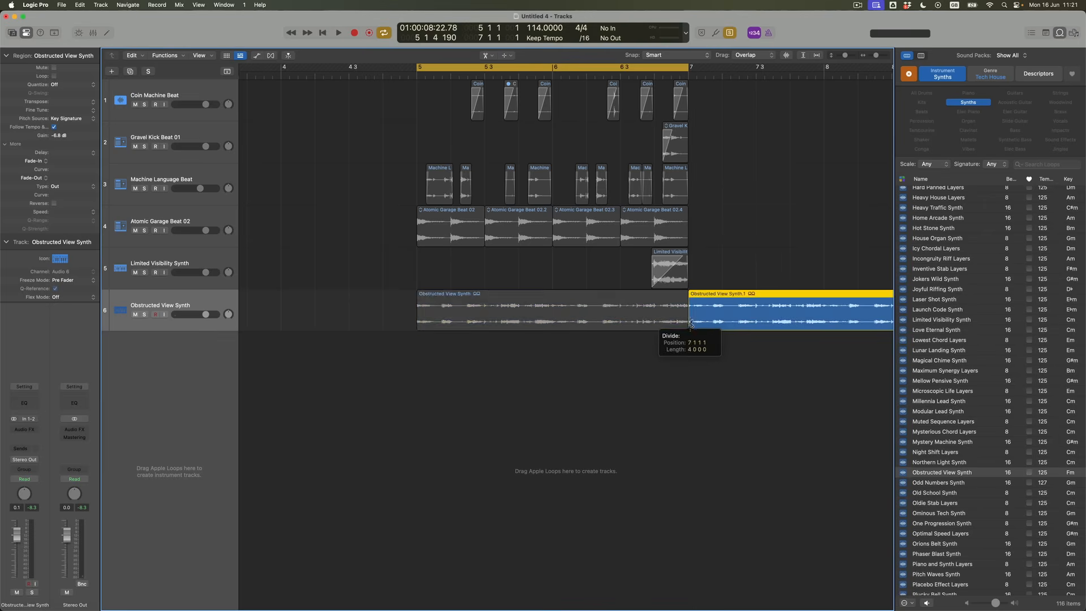
{"action": "left_click", "coordinate": [658, 321]}
{"action": "left_click_drag", "start_coordinate": [626, 338], "coordinate": [617, 319]}
{"action": "key", "text": "Delete"}
{"action": "left_click", "coordinate": [718, 305]}
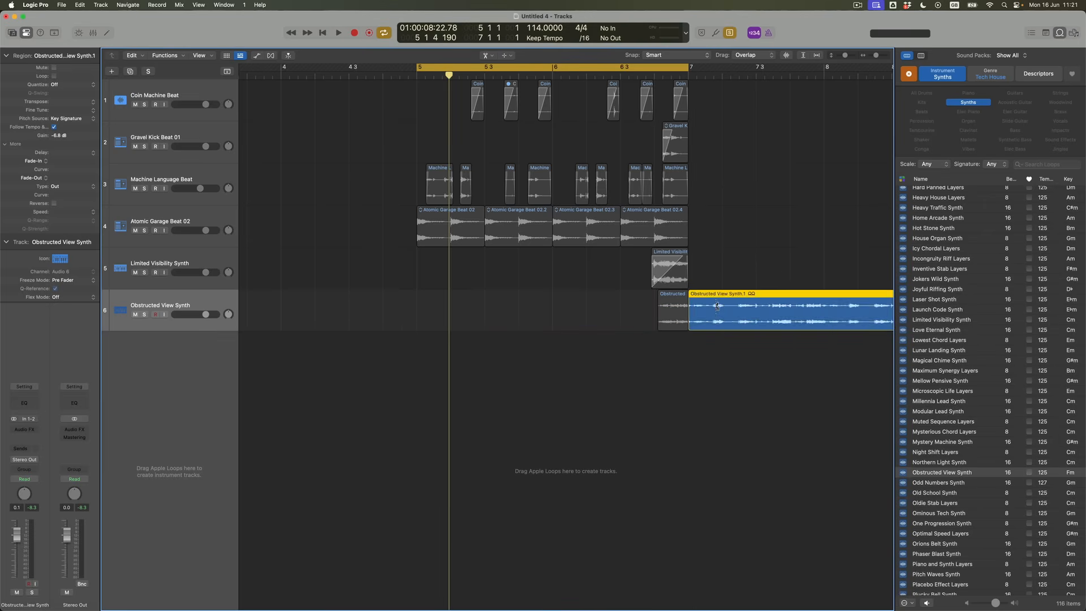
{"action": "key", "text": "Delete"}
Apply a fade-in of 368 and a fade-out of 5 to the Obstructed View Synth slice with the Fade tool
{"action": "key", "text": "t"}
{"action": "left_click", "coordinate": [714, 332]}
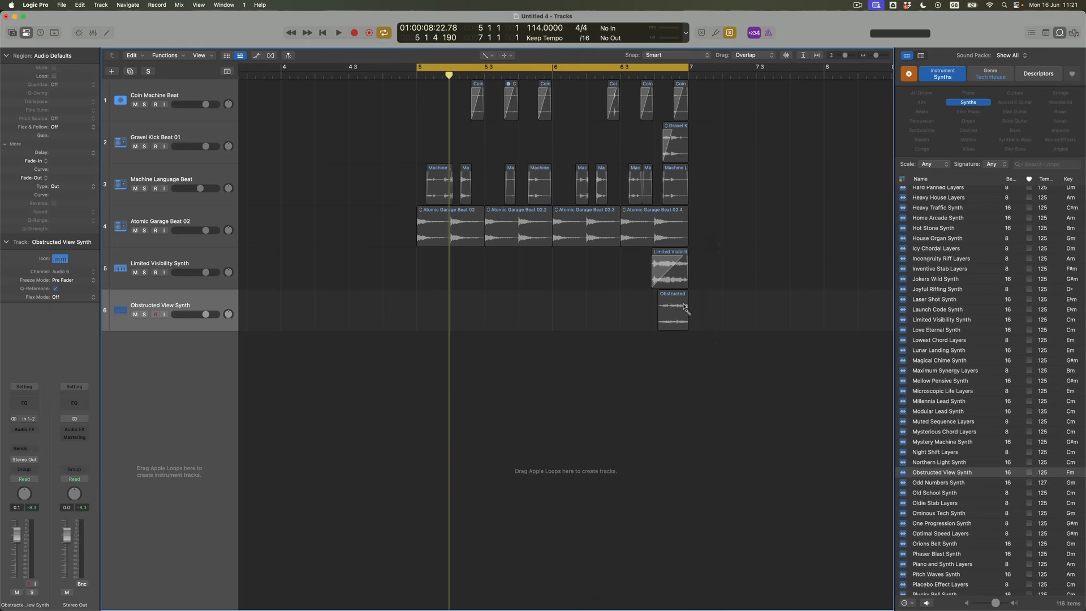
{"action": "left_click_drag", "start_coordinate": [683, 304], "coordinate": [626, 313]}
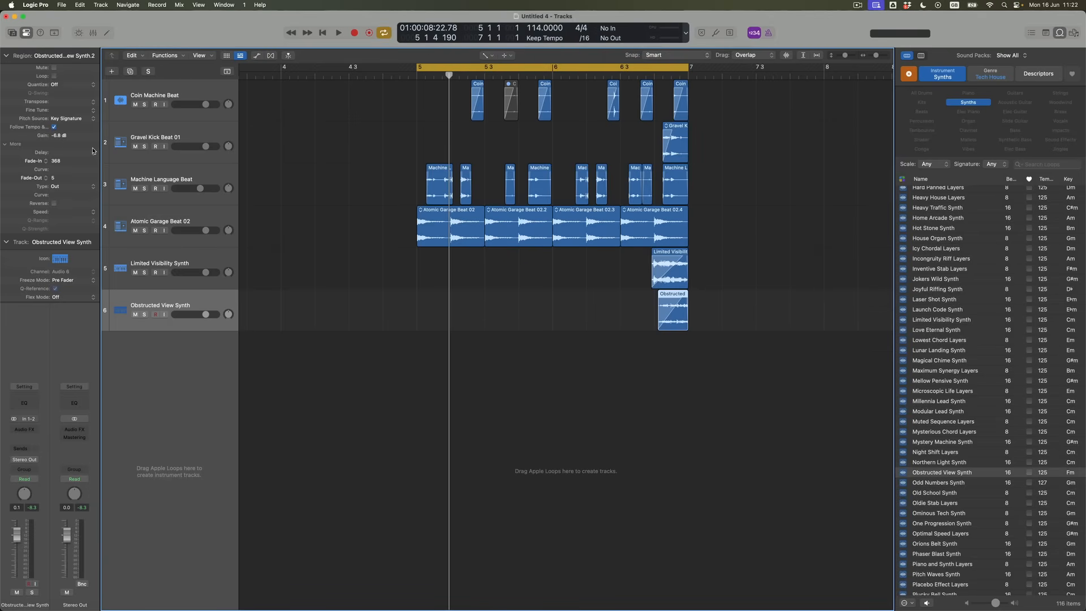
Listen to the groove, copy the Obstructed View Synth slice to the end of bar 5, and play back the result
{"action": "key", "text": "space"}
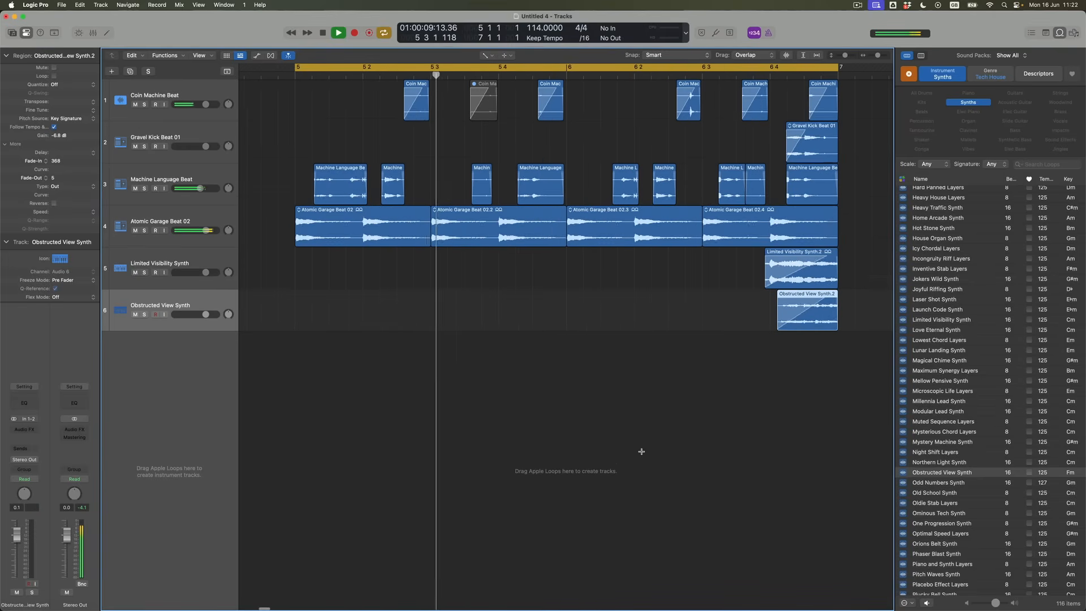
{"action": "key", "text": "super+Up"}
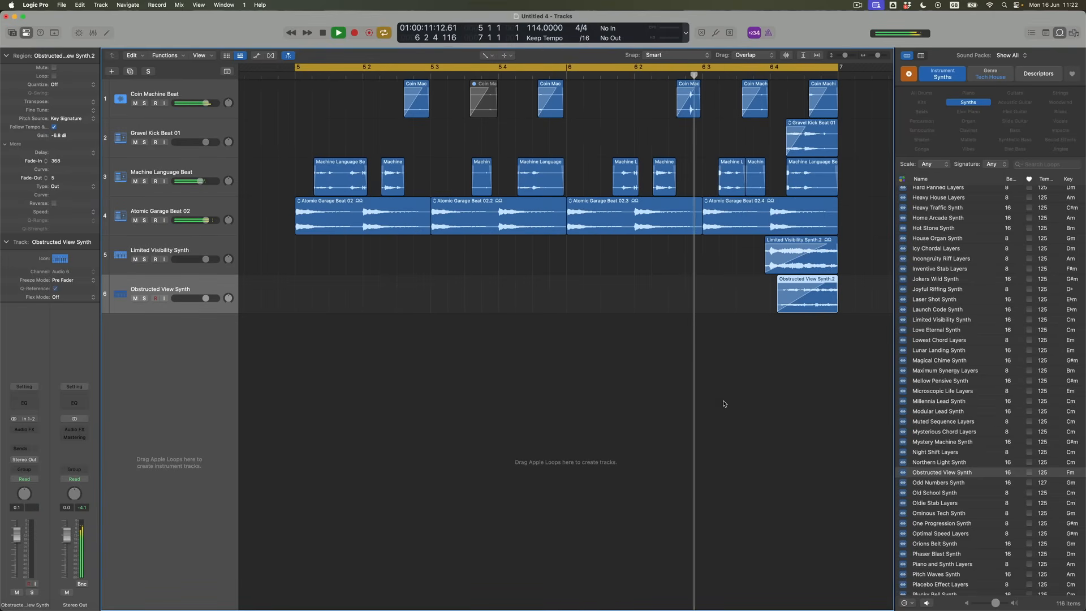
{"action": "key", "text": "space"}
{"action": "key", "text": "t"}
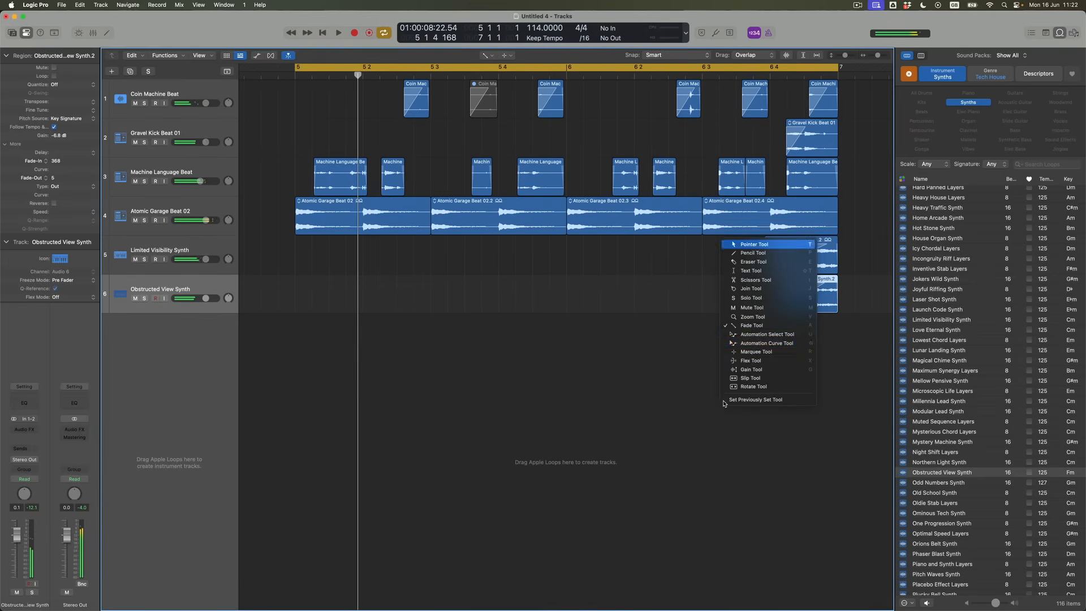
{"action": "left_click", "coordinate": [755, 244]}
{"action": "left_click", "coordinate": [777, 338]}
{"action": "left_click_drag", "start_coordinate": [810, 275], "coordinate": [544, 281]}
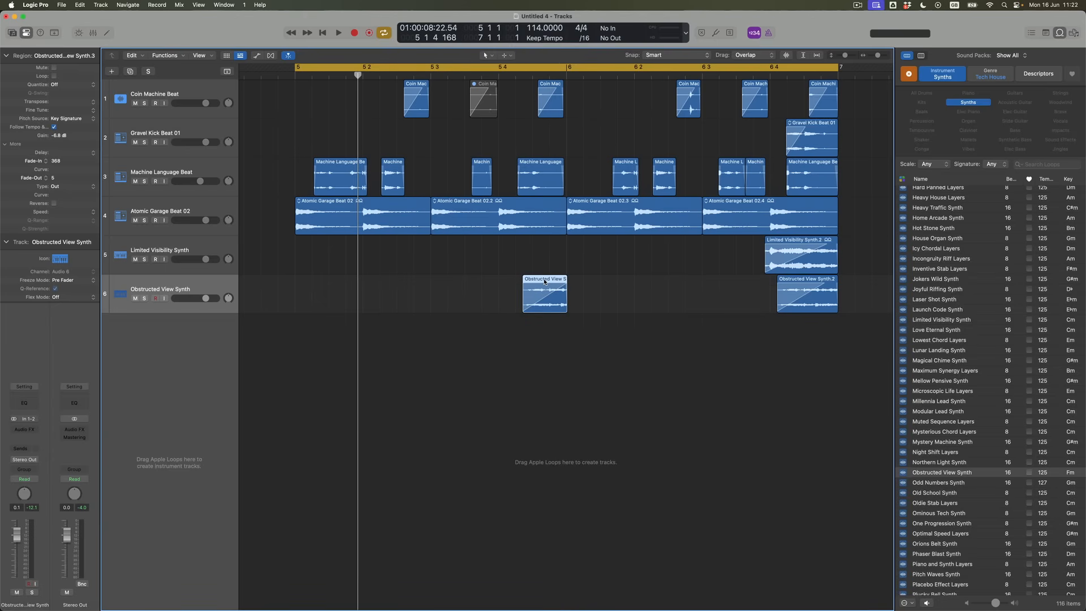
{"action": "key", "text": "space"}
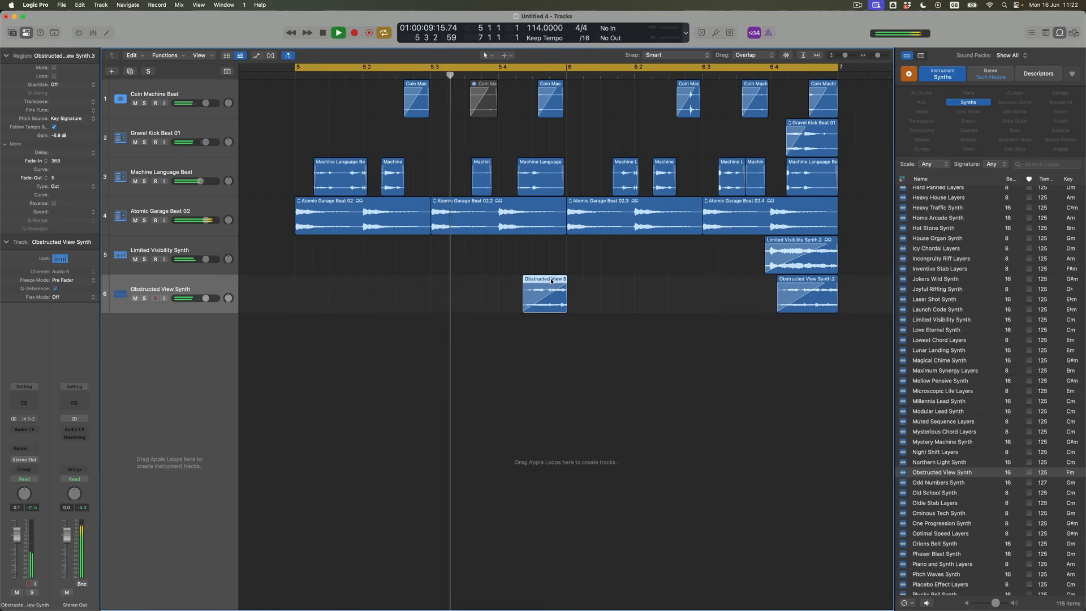
Shift the copied Obstructed View Synth slice slightly later and trim off the part extending past bar 6
{"action": "left_click_drag", "start_coordinate": [544, 281], "coordinate": [561, 281]}
{"action": "key", "text": "t"}
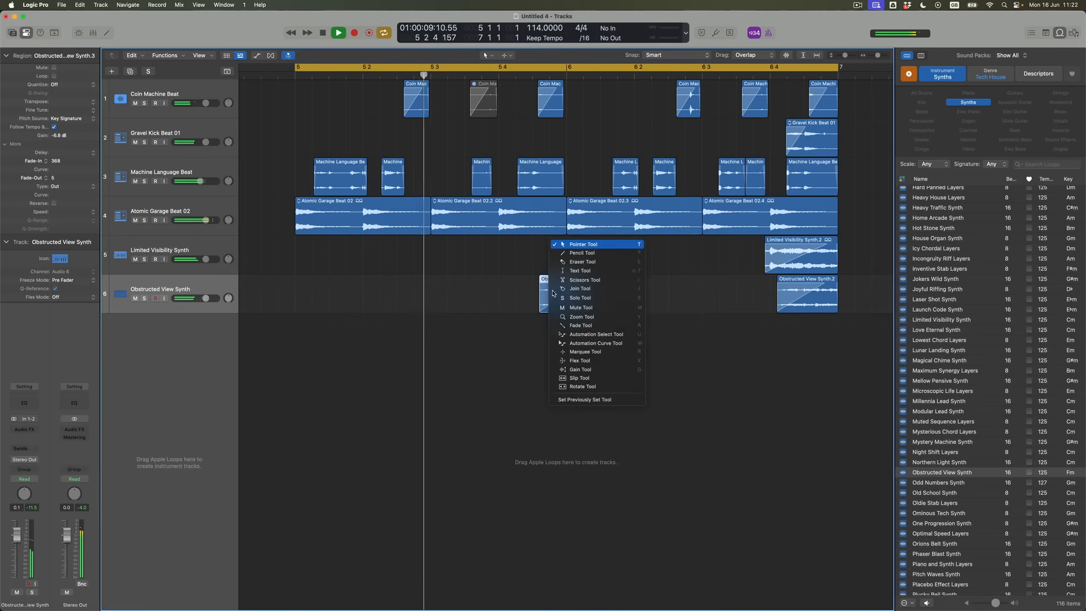
{"action": "left_click", "coordinate": [585, 280]}
{"action": "left_click_drag", "start_coordinate": [566, 281], "coordinate": [566, 281]}
{"action": "key", "text": "Delete"}
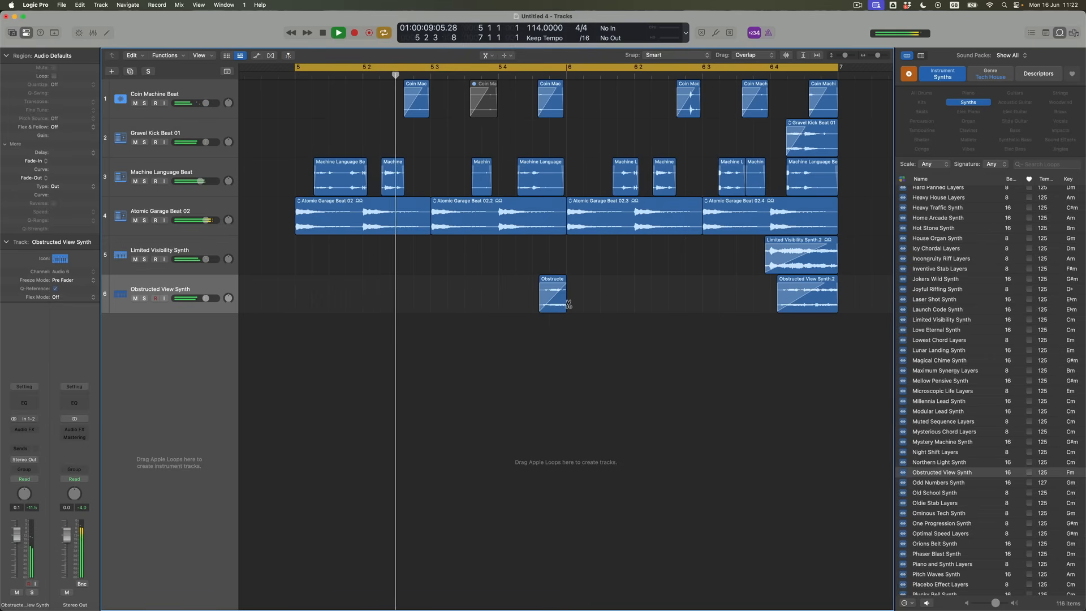
Set the trimmed Obstructed View Synth copy's fade-out to 5 while listening to the groove
{"action": "key", "text": "t"}
{"action": "left_click", "coordinate": [602, 244]}
{"action": "left_click", "coordinate": [556, 278]}
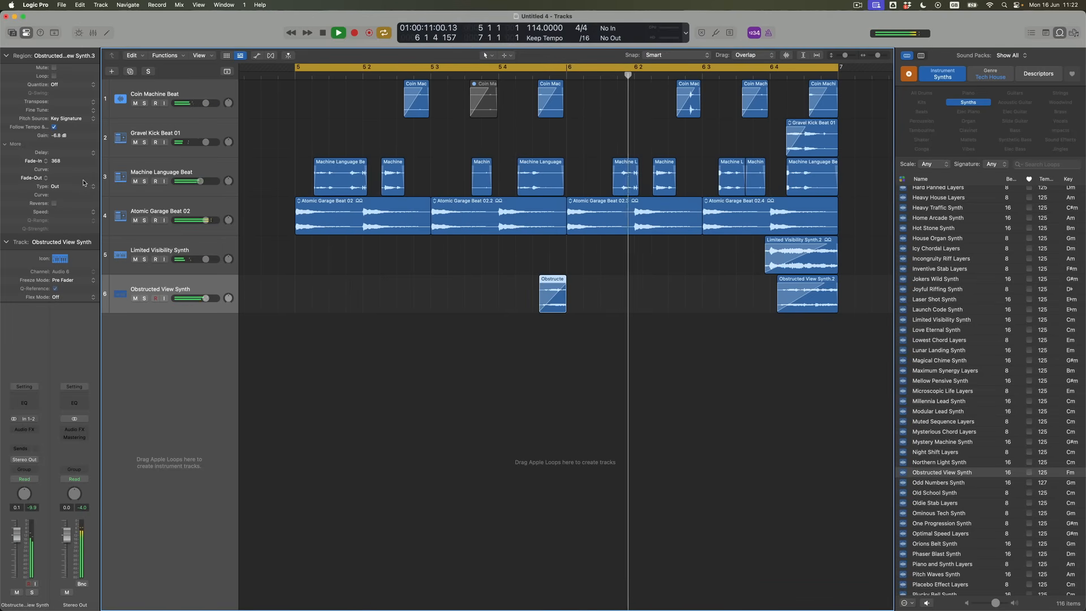
{"action": "double_click", "coordinate": [75, 179]}
{"action": "type", "text": "5"}
{"action": "key", "text": "Return"}
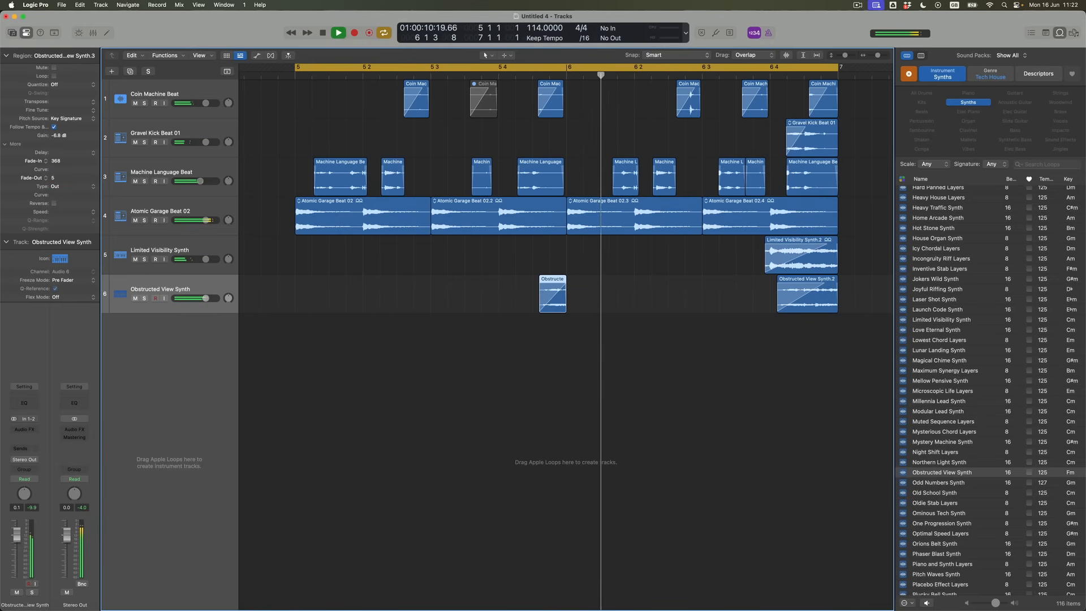
{"action": "key", "text": "space"}
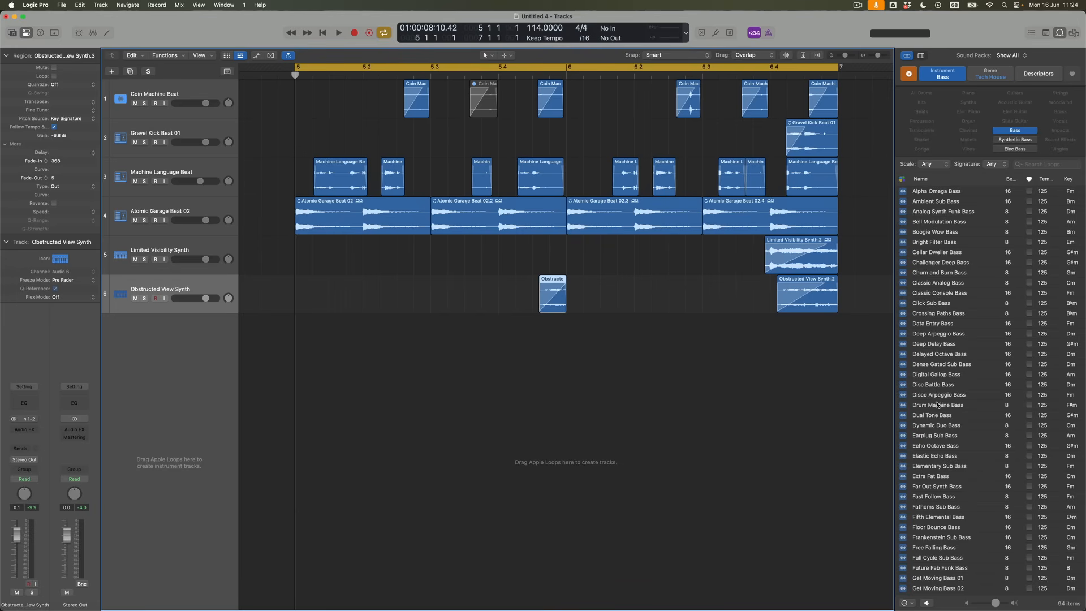
Add the Drum Machine Bass loop on a new track at bar 5 and lower its track volume to -3.8 dB
{"action": "left_click_drag", "start_coordinate": [938, 406], "coordinate": [355, 375]}
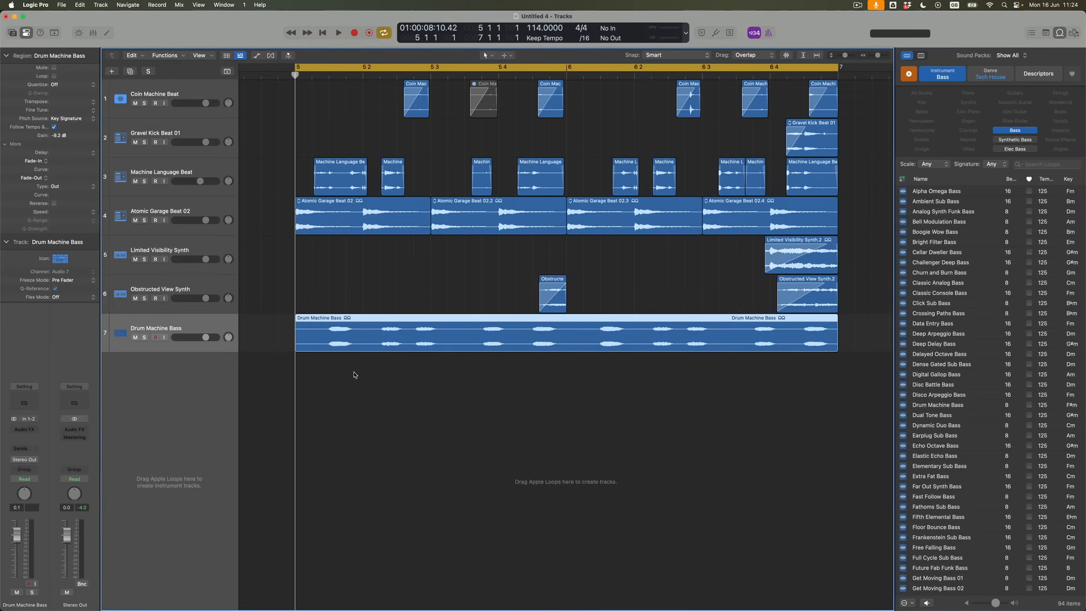
{"action": "left_click_drag", "start_coordinate": [17, 534], "coordinate": [17, 543]}
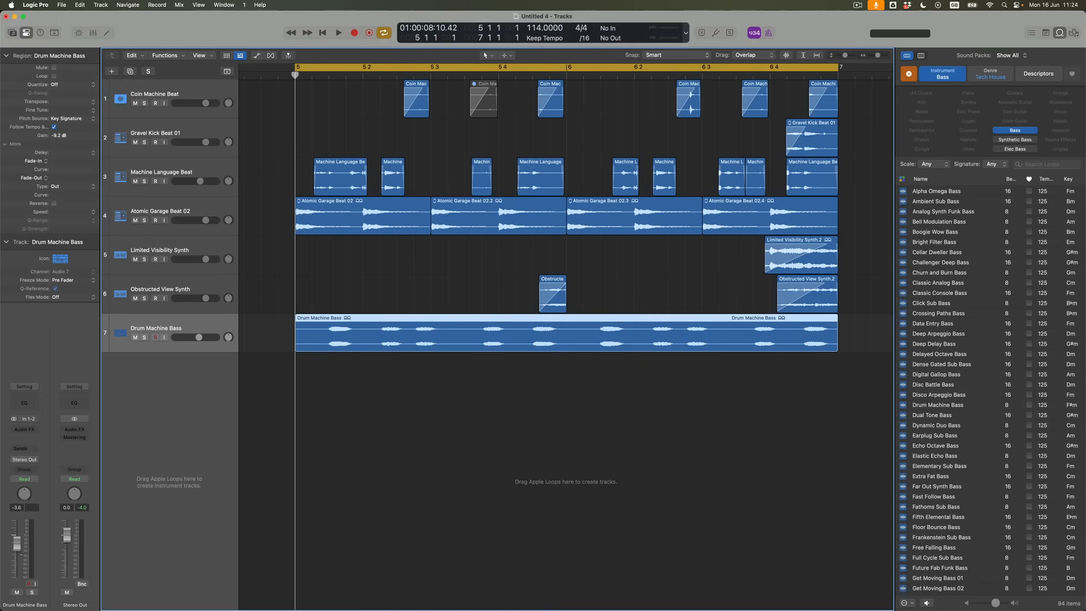
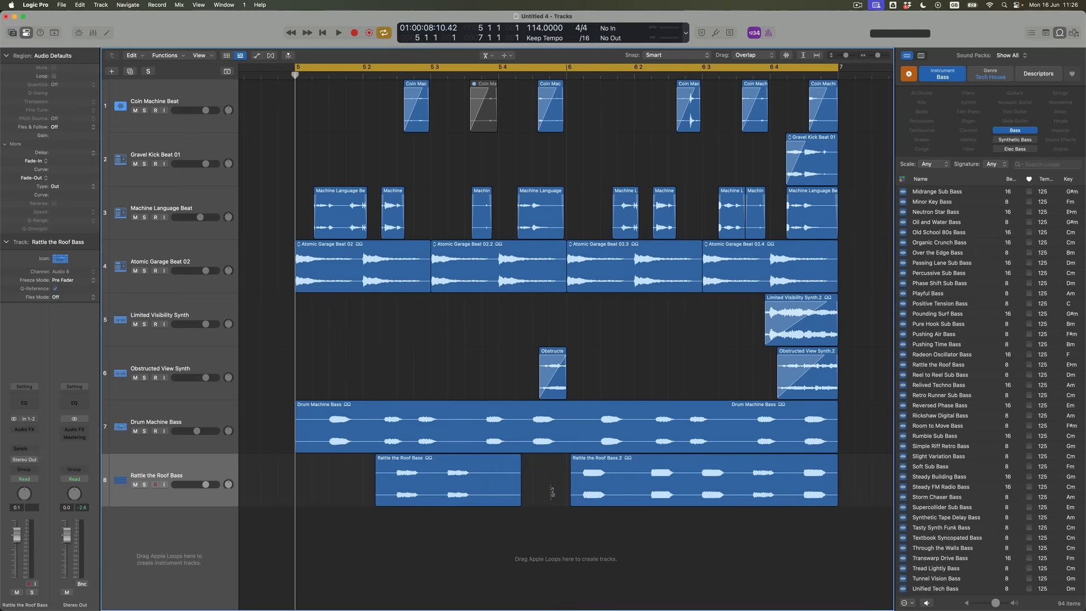
Slice out and delete the second note of the Rattle the Roof Bass region that starts at bar 6
{"action": "left_click", "coordinate": [644, 483]}
{"action": "left_click", "coordinate": [685, 489]}
{"action": "left_click", "coordinate": [669, 495]}
{"action": "key", "text": "Delete"}
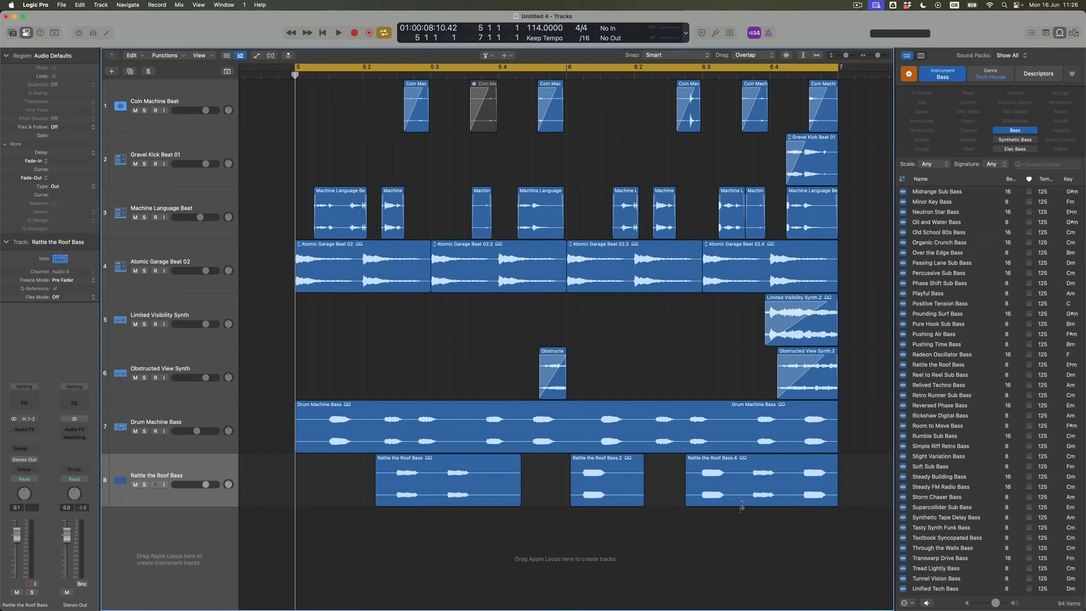
Slice out and delete the next-to-last Rattle the Roof Bass note, and split both bass tracks within their final note
{"action": "left_click", "coordinate": [745, 483]}
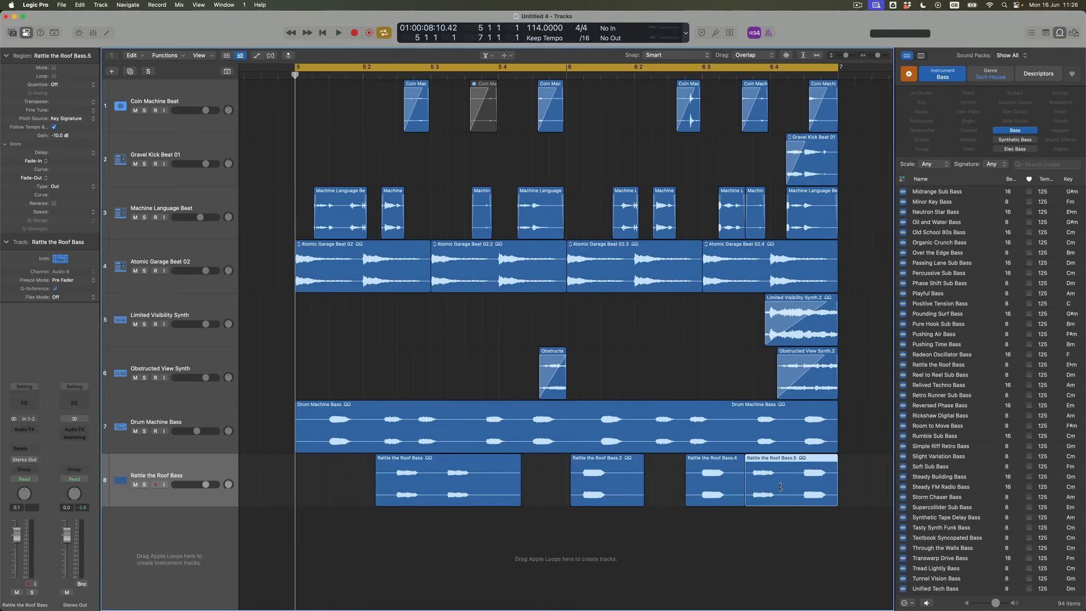
{"action": "left_click", "coordinate": [787, 490]}
{"action": "left_click_drag", "start_coordinate": [771, 524], "coordinate": [816, 438]}
{"action": "key", "text": "Delete"}
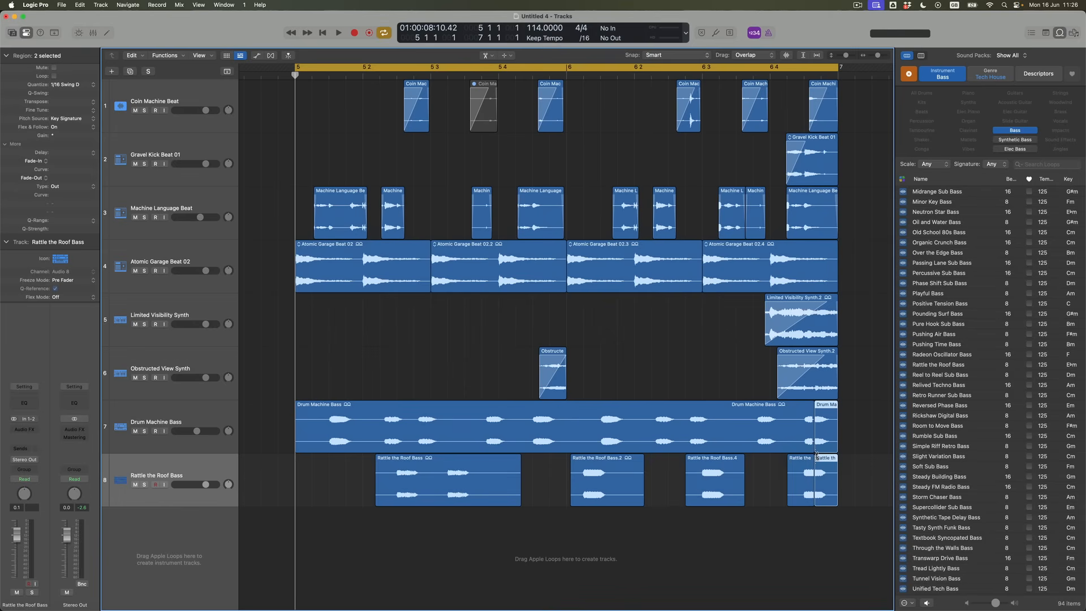
Quantize all regions on the Rattle the Roof Bass track to 1/16 Swing D
{"action": "left_click", "coordinate": [182, 468]}
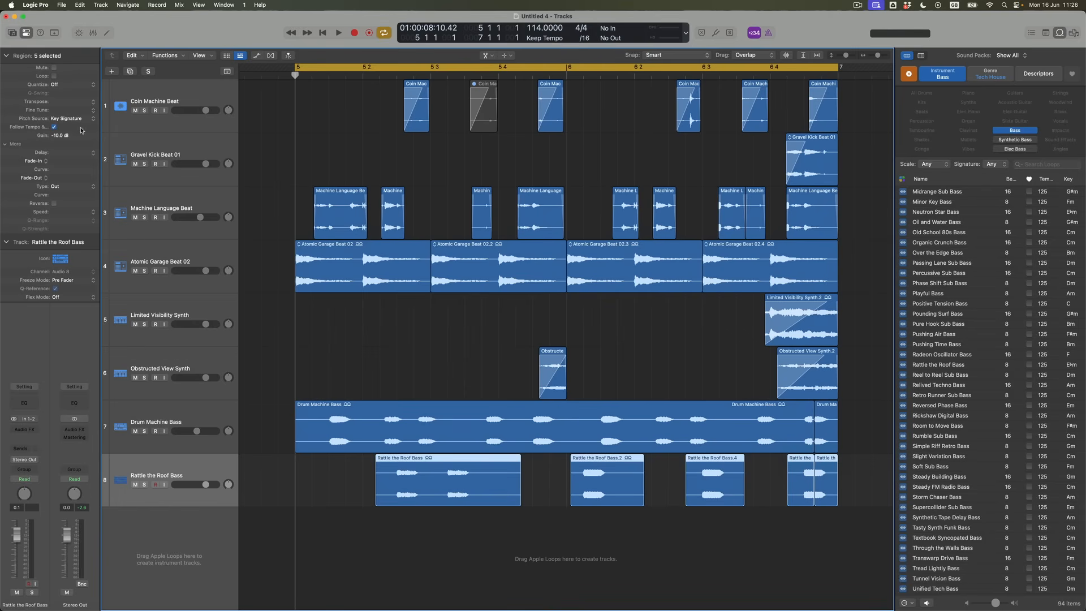
{"action": "left_click", "coordinate": [64, 86]}
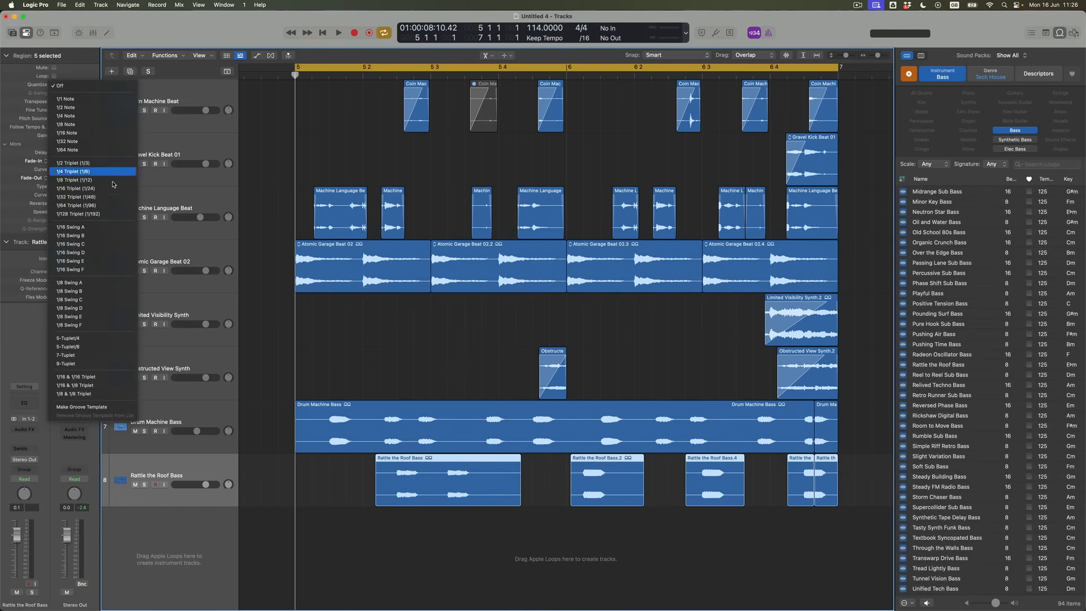
{"action": "left_click", "coordinate": [109, 253]}
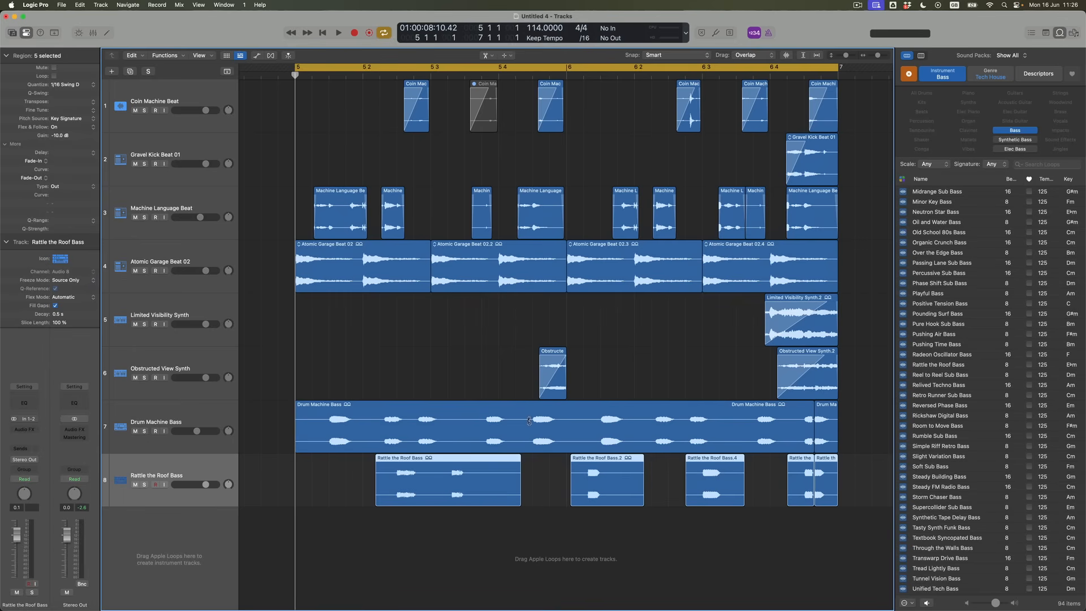
Delete the slice before the last Rattle the Roof Bass piece and replace the Drum Machine Bass end slice with that last piece
{"action": "left_click", "coordinate": [799, 491]}
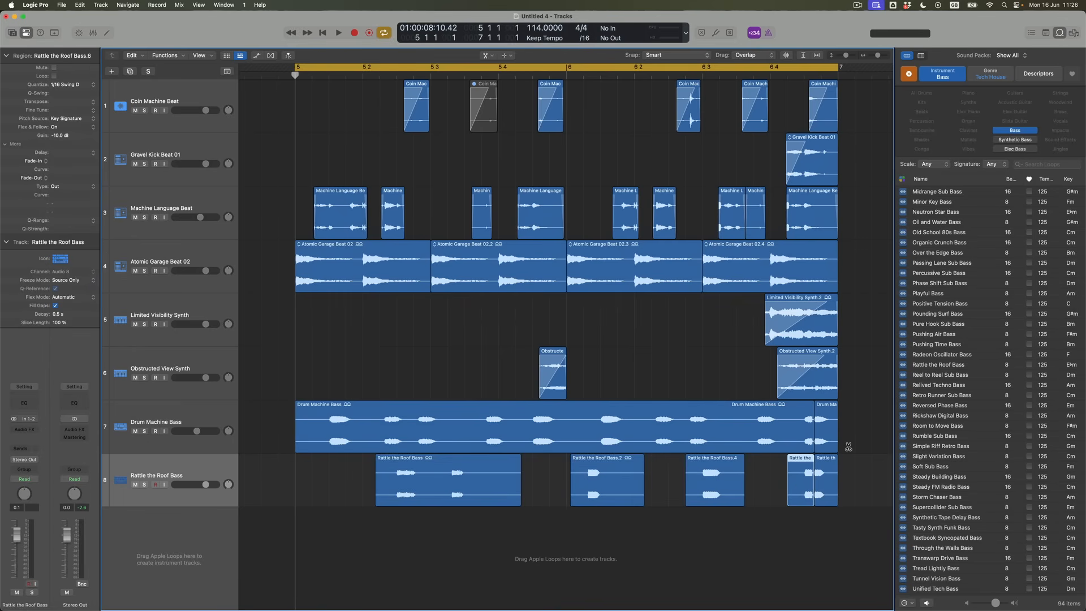
{"action": "left_click", "coordinate": [834, 430]}
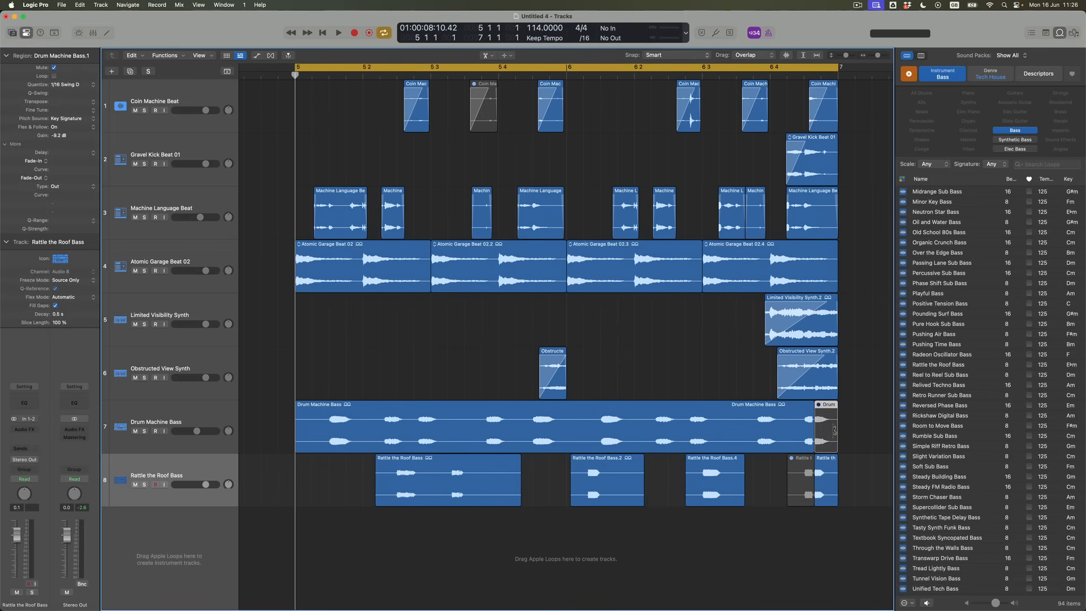
{"action": "key", "text": "t"}
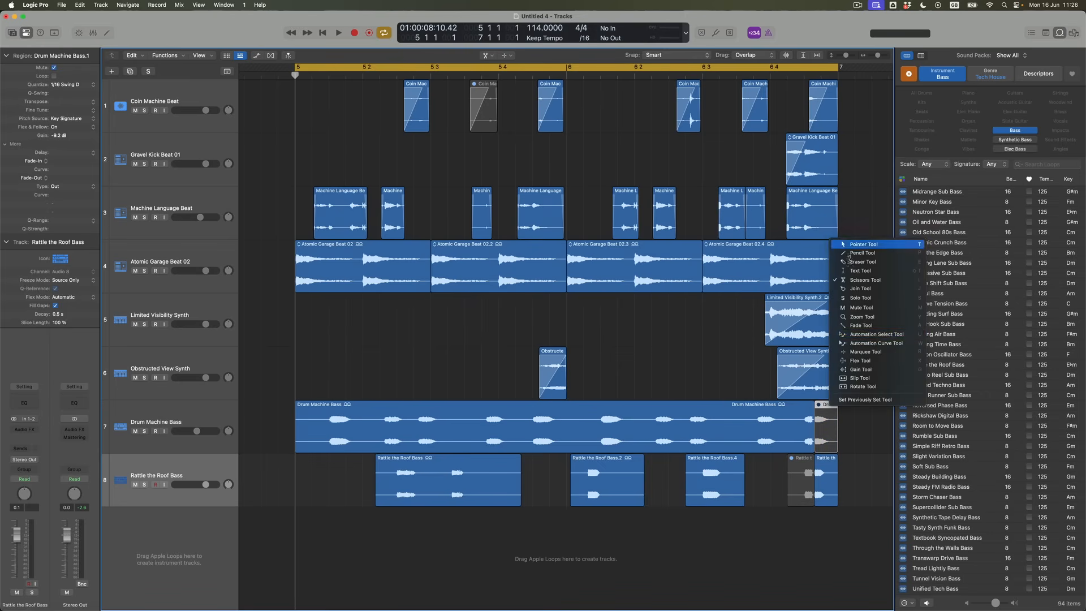
{"action": "key", "text": "t"}
{"action": "key", "text": "Delete"}
{"action": "left_click", "coordinate": [832, 438]}
{"action": "key", "text": "Delete"}
{"action": "left_click_drag", "start_coordinate": [830, 478], "coordinate": [828, 454]}
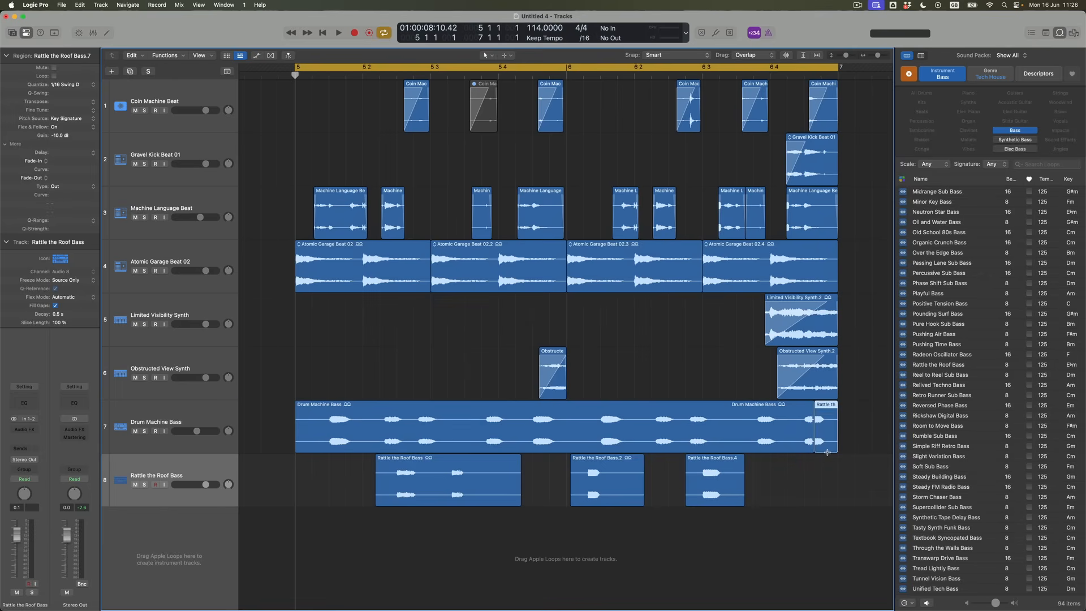
Crossfade the Drum Machine Bass region into the Rattle the Roof Bass slice at their join, with a length of about 54
{"action": "key", "text": "super+Right"}
{"action": "key", "text": "super+Right"}
{"action": "key", "text": "super+Right"}
{"action": "key", "text": "t"}
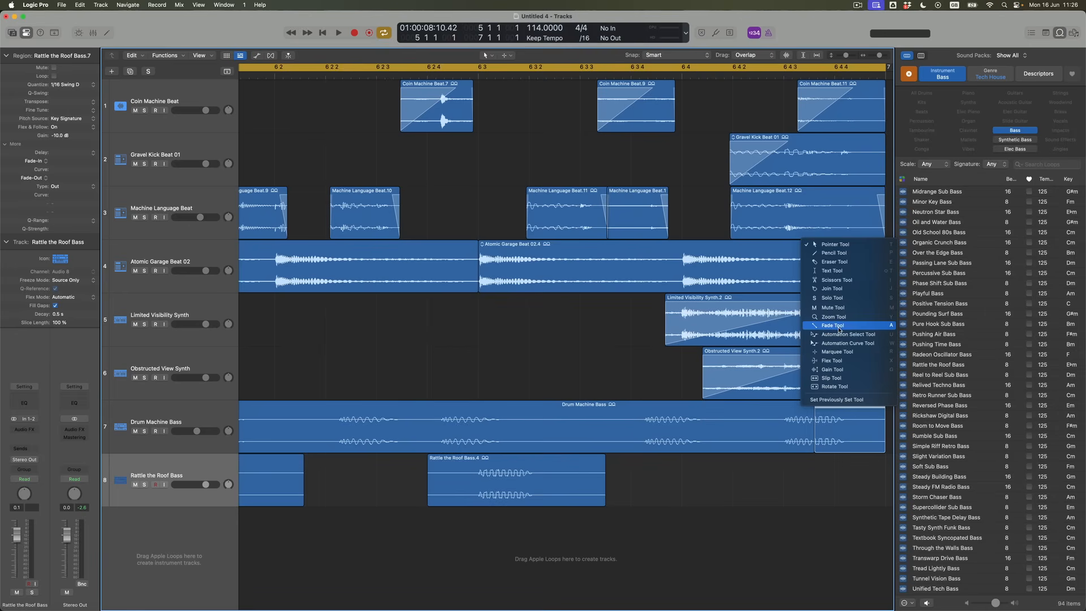
{"action": "left_click", "coordinate": [839, 329]}
{"action": "left_click_drag", "start_coordinate": [802, 428], "coordinate": [823, 432]}
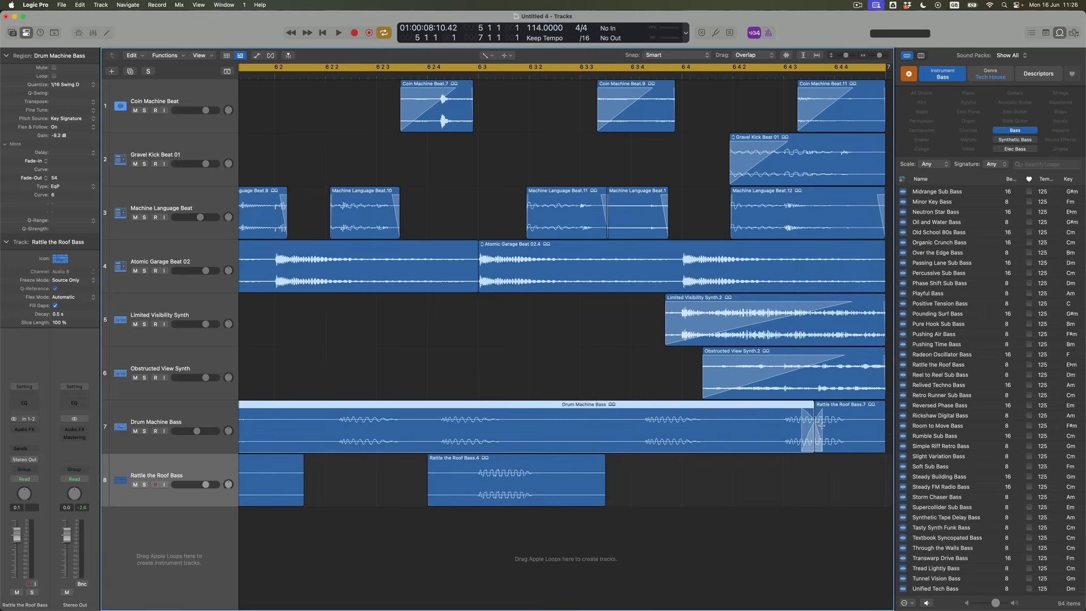
Solo the Drum Machine Bass and Rattle the Roof Bass tracks together
{"action": "key", "text": "super+Left"}
{"action": "key", "text": "super+Left"}
{"action": "key", "text": "super+Up"}
{"action": "key", "text": "super+Up"}
{"action": "key", "text": "super+Up"}
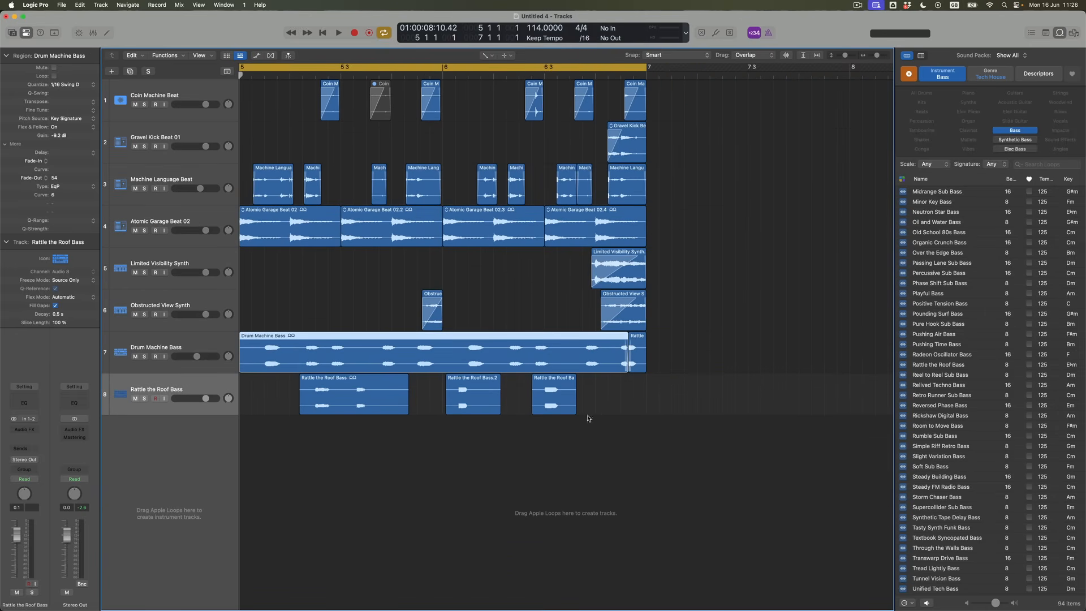
{"action": "left_click", "coordinate": [144, 357]}
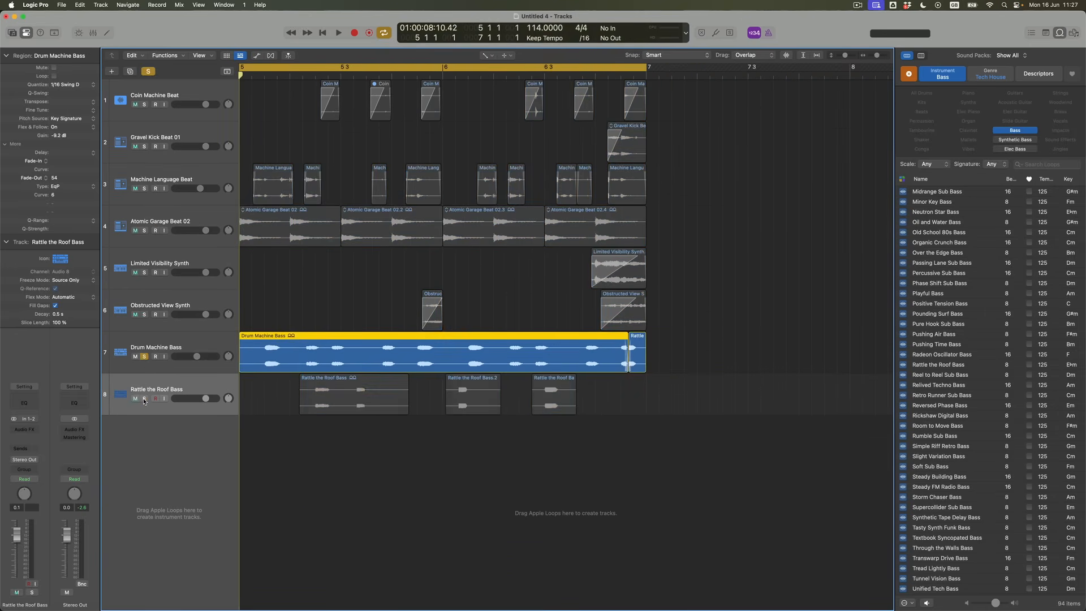
{"action": "left_click", "coordinate": [144, 398]}
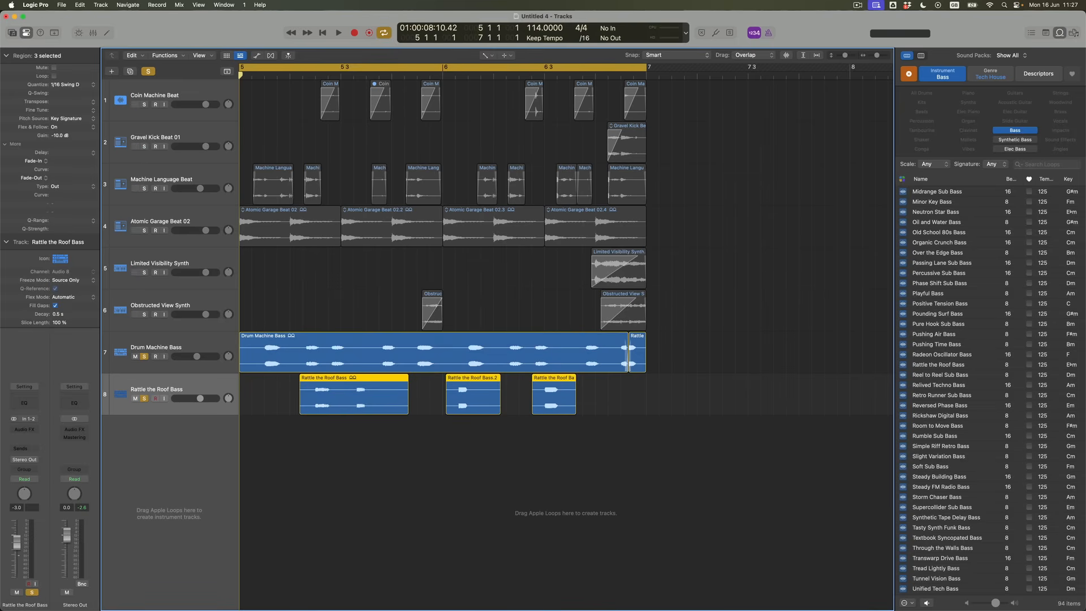
Play the two soloed bass tracks, add Atomic Garage Beat 02 to the solo, and clear all solos to hear the full groove
{"action": "key", "text": "space"}
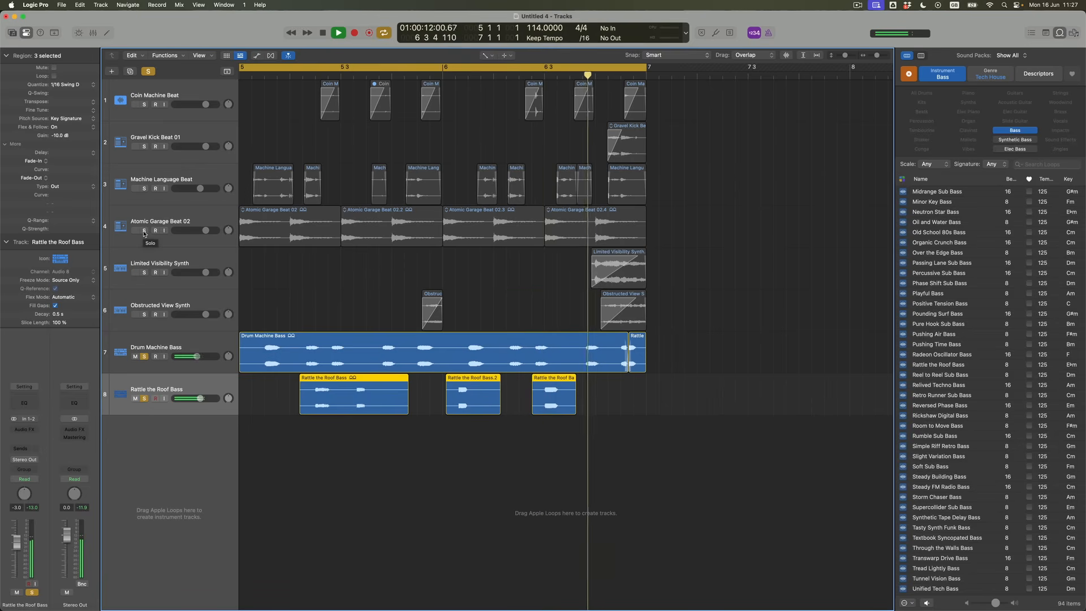
{"action": "left_click", "coordinate": [145, 232]}
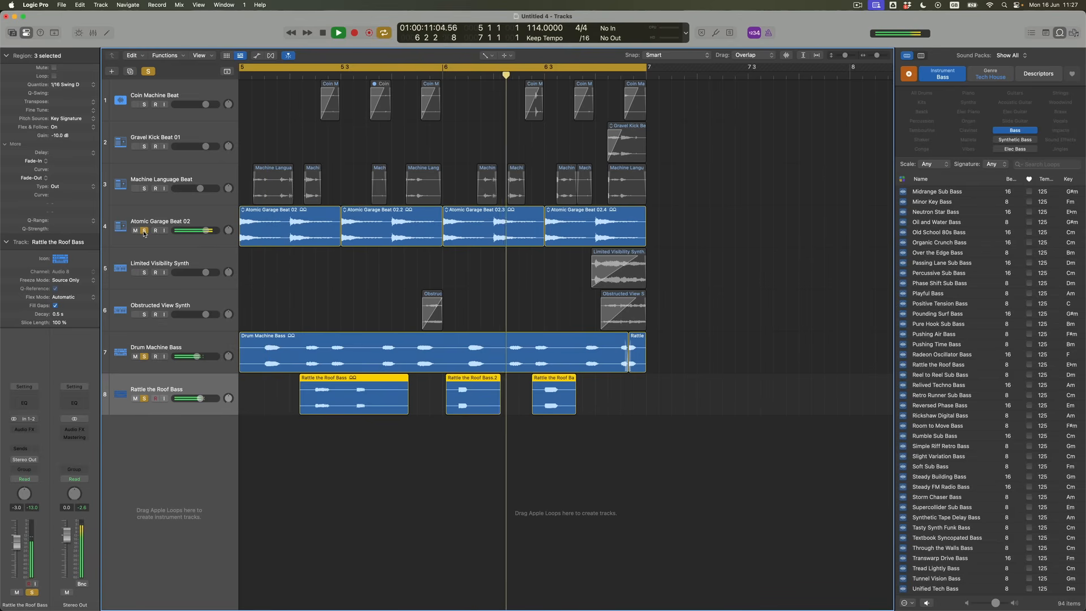
{"action": "left_click", "coordinate": [144, 231]}
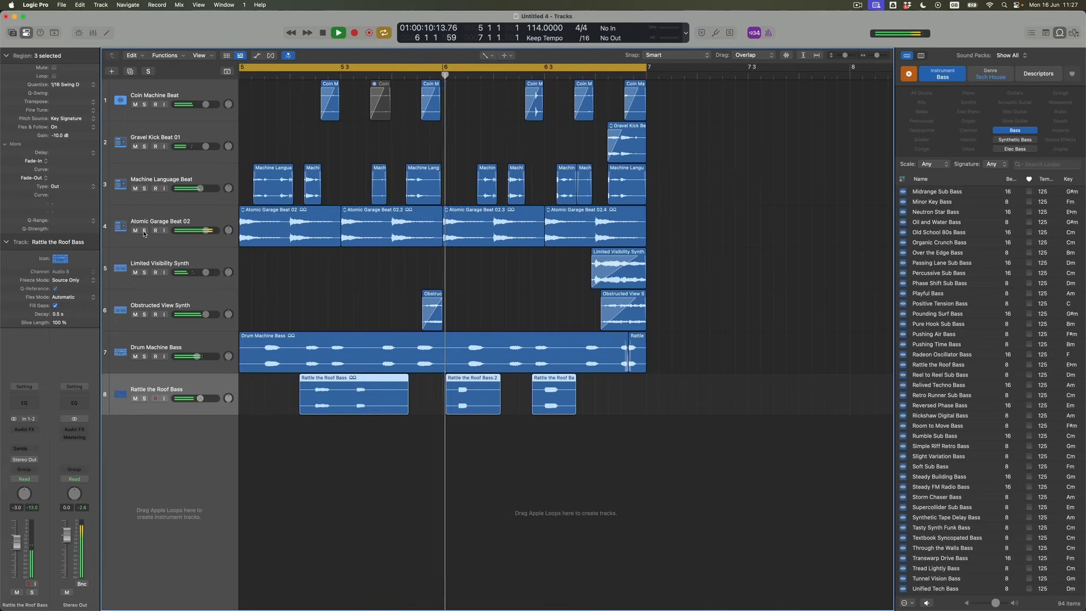
{"action": "key", "text": "space"}
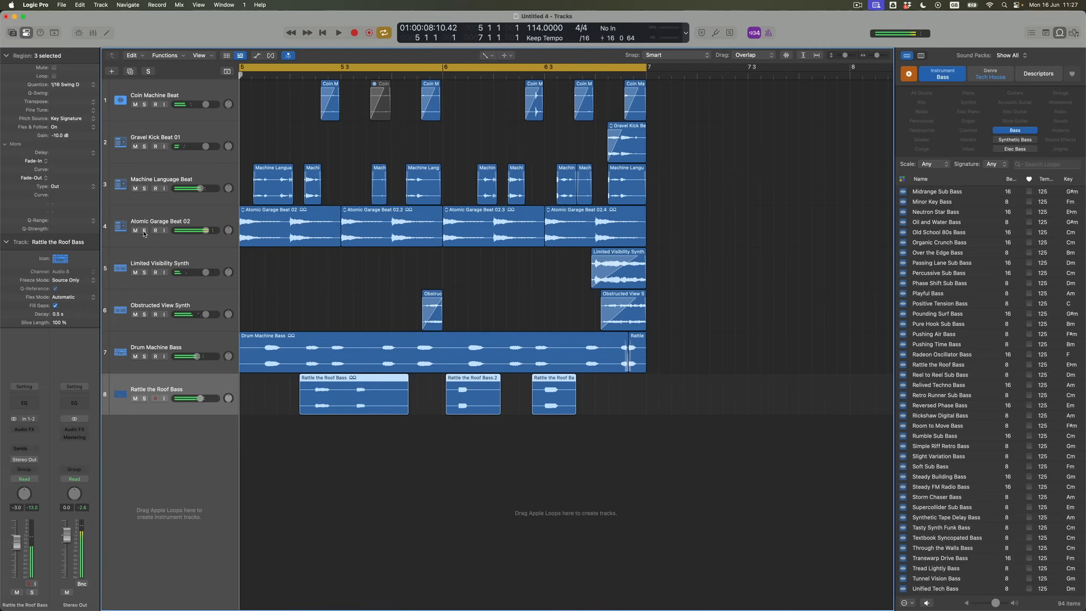
Group the Drum Machine Bass and Rattle the Roof Bass tracks into a summing stack named SUB BASS
{"action": "left_click", "coordinate": [184, 346]}
{"action": "left_click", "coordinate": [184, 386]}
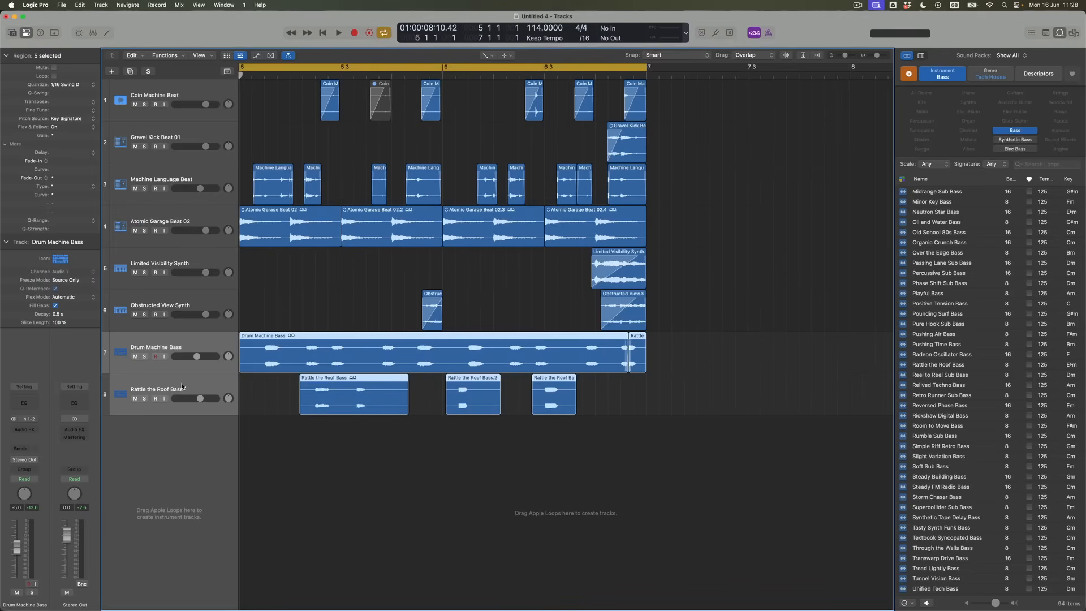
{"action": "scroll", "coordinate": [195, 369], "scroll_direction": "left", "scroll_amount": 5}
{"action": "right_click", "coordinate": [180, 349]}
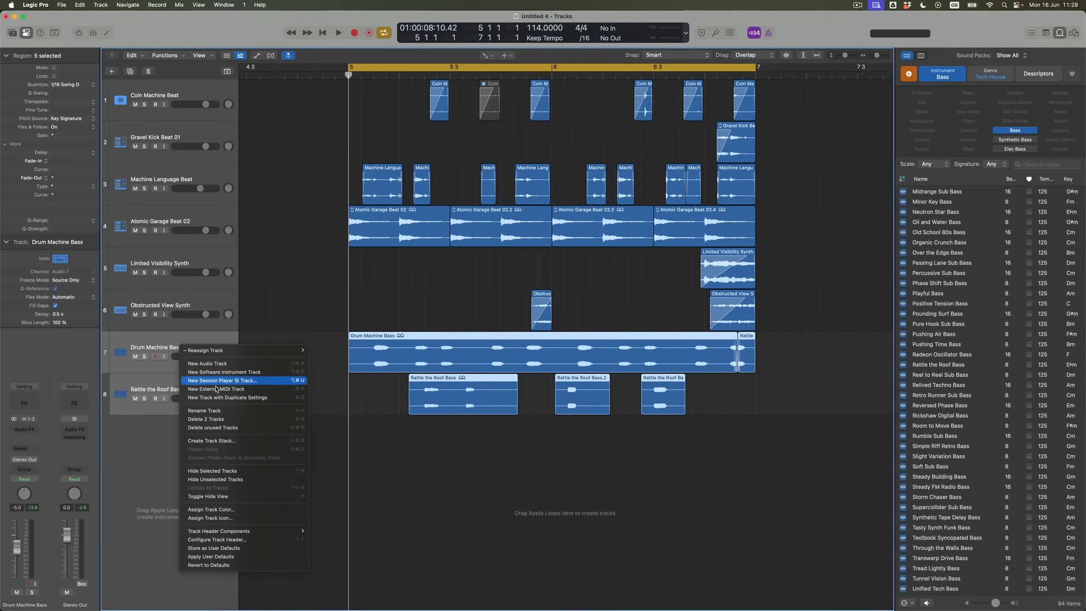
{"action": "left_click", "coordinate": [220, 440]}
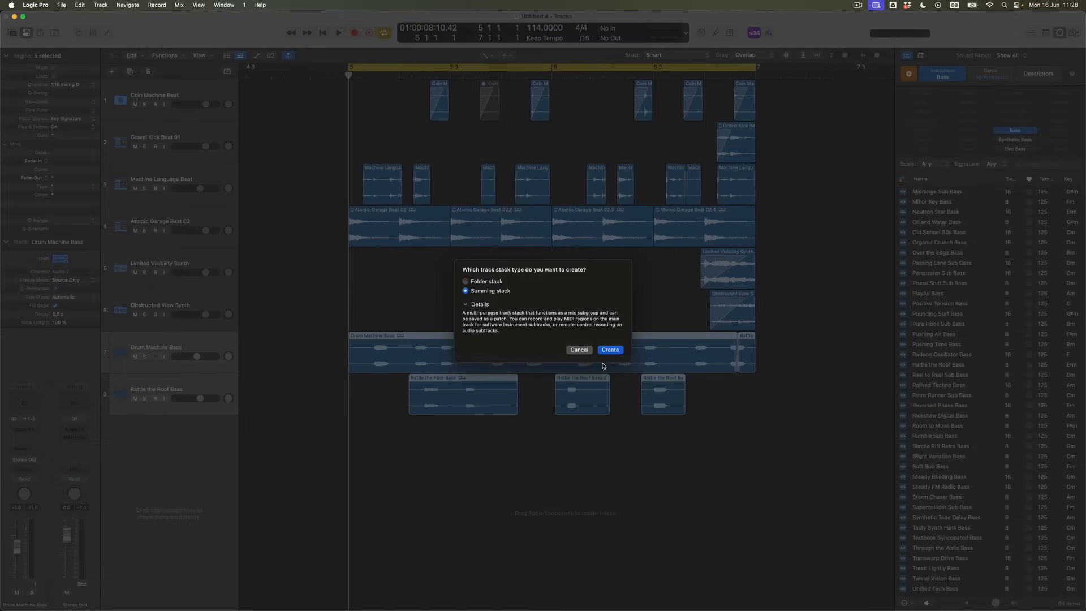
{"action": "left_click", "coordinate": [610, 350]}
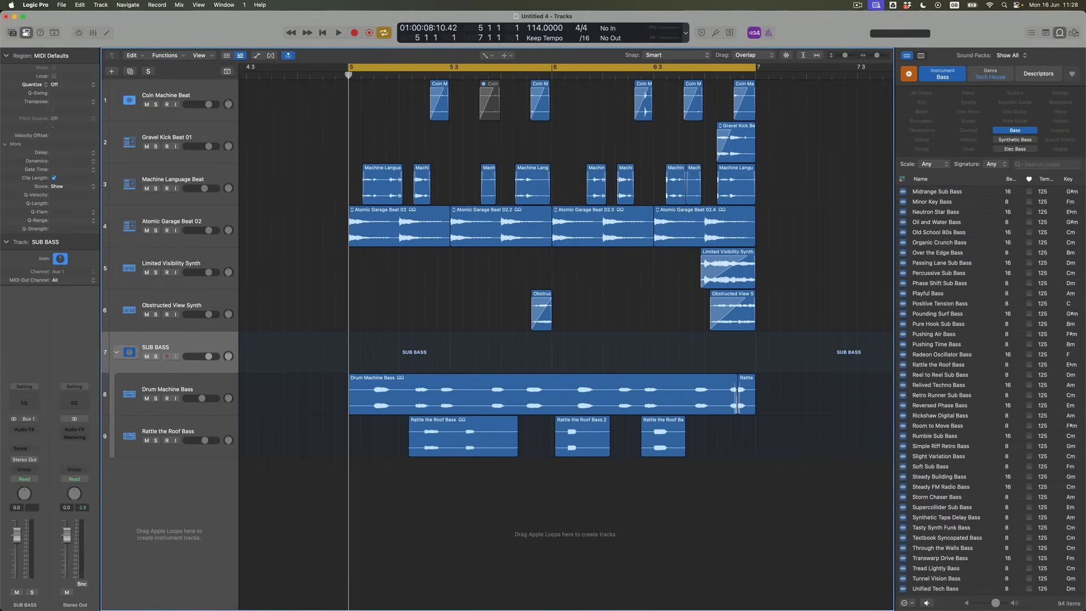
Add a Channel EQ to the SUB BASS stack with a 36.8 Hz, 12 dB/oct low cut, and set the stack's volume to -2.0 dB
{"action": "left_click", "coordinate": [30, 409]}
{"action": "left_click", "coordinate": [373, 165]}
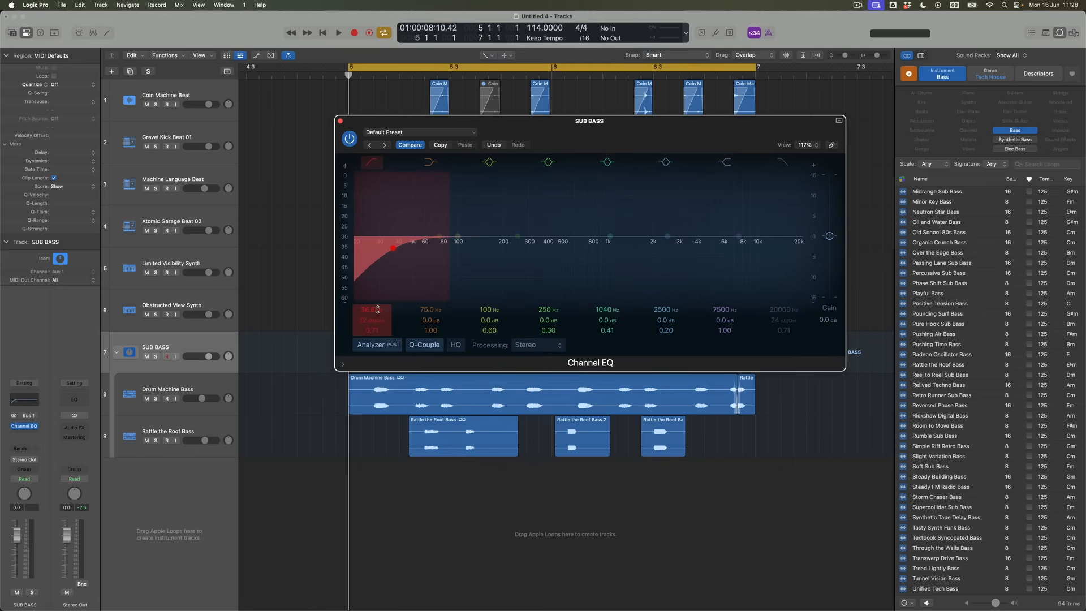
{"action": "key", "text": "space"}
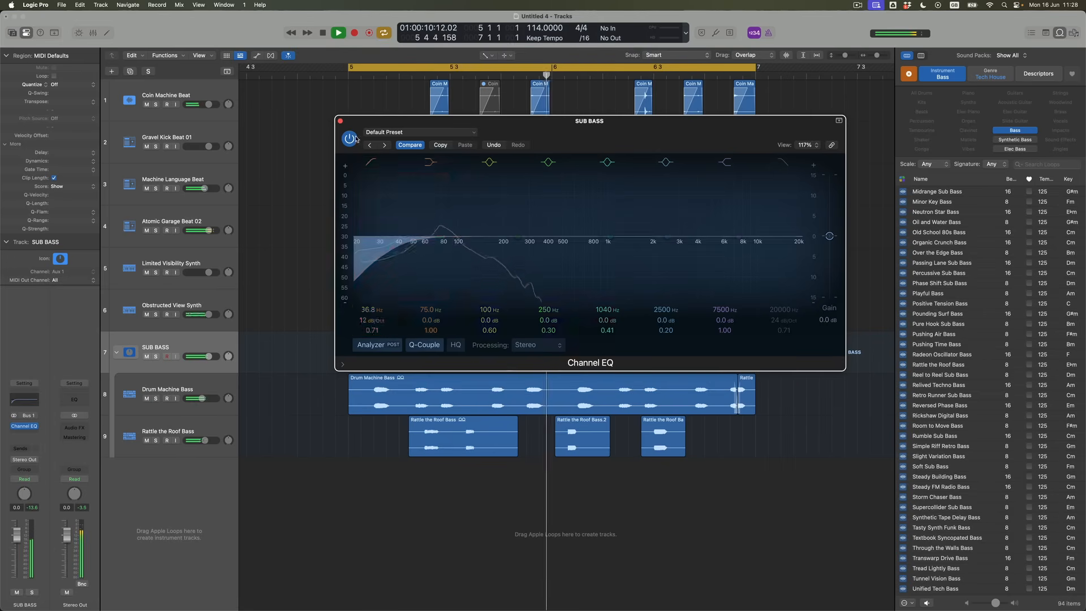
{"action": "left_click", "coordinate": [340, 121]}
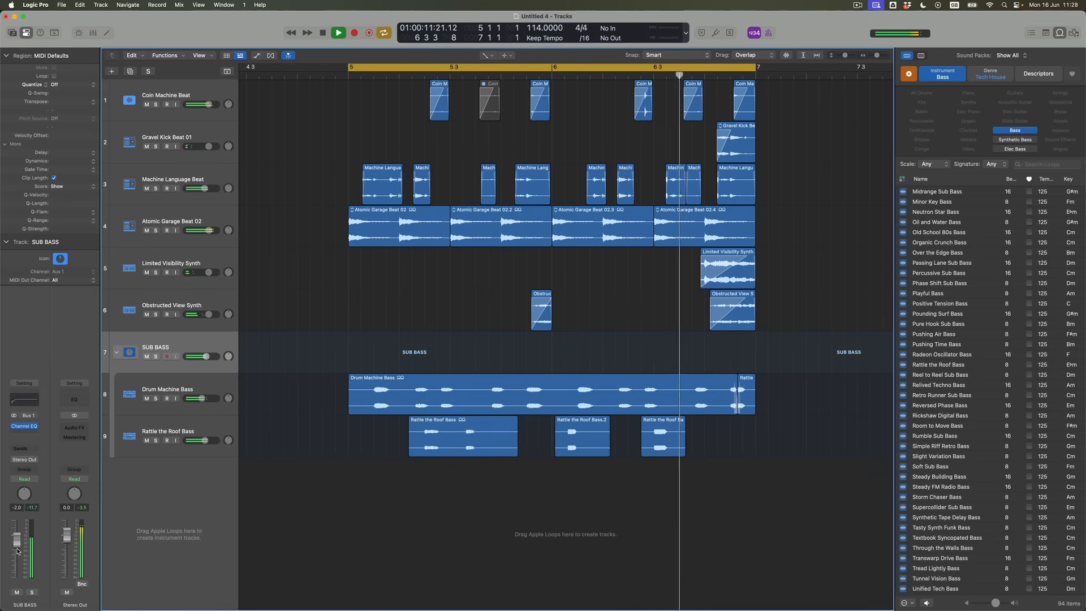
{"action": "key", "text": "space"}
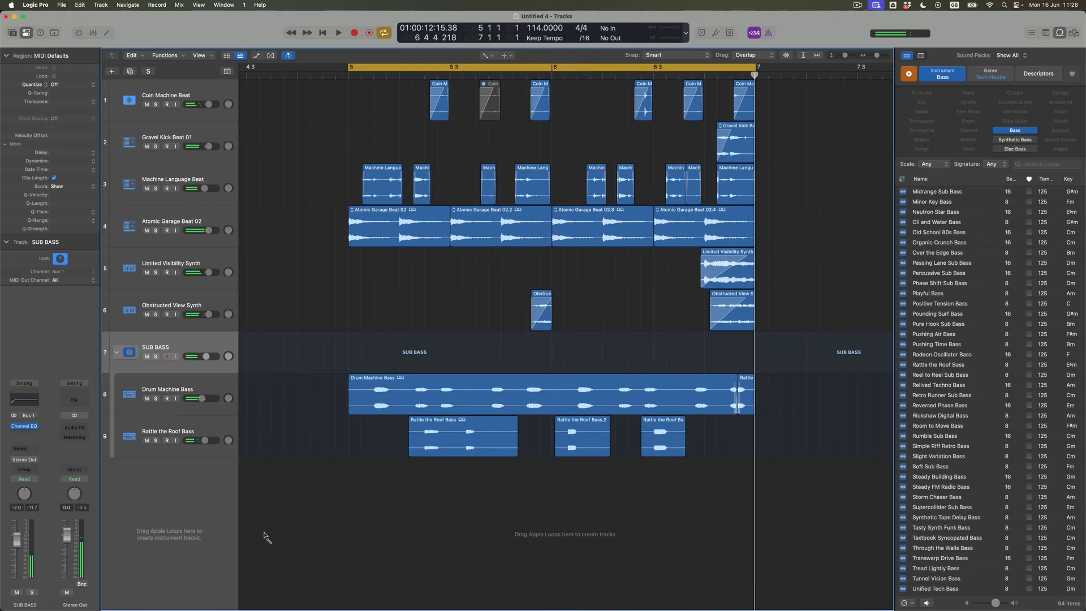
Color all regions on the Drum Machine Bass and Rattle the Roof Bass tracks dark magenta
{"action": "key", "text": "t"}
{"action": "left_click", "coordinate": [302, 245]}
{"action": "left_click_drag", "start_coordinate": [280, 397], "coordinate": [794, 490]}
{"action": "key", "text": "alt+c"}
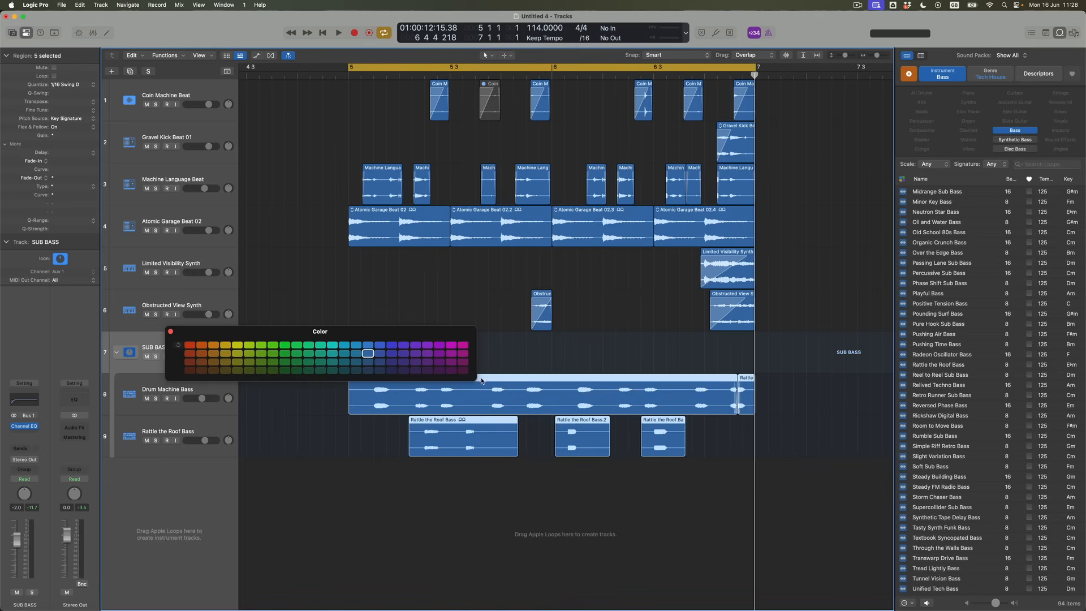
{"action": "left_click", "coordinate": [462, 370]}
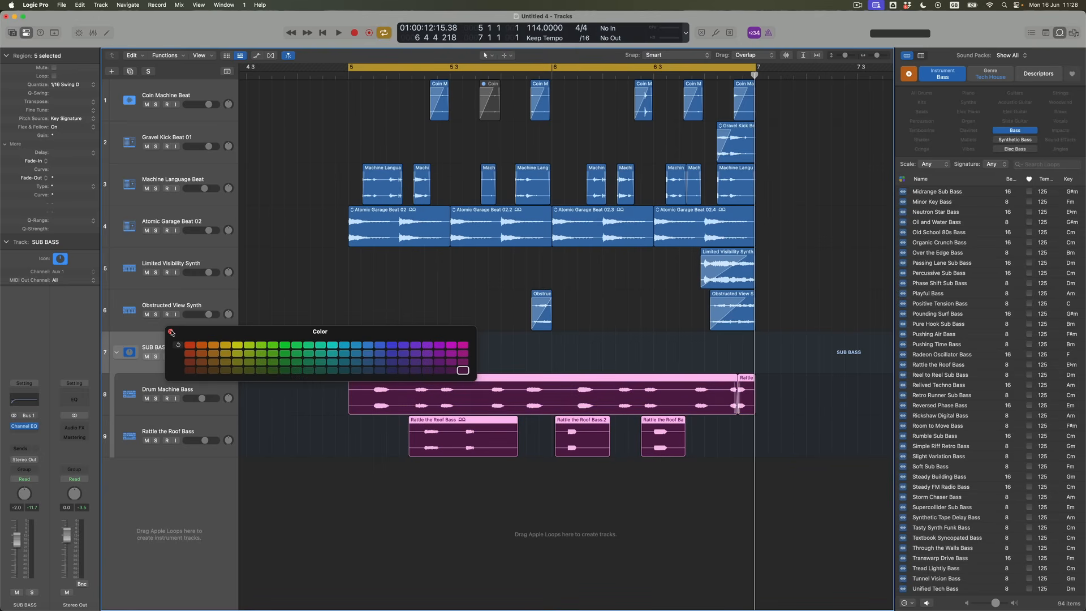
{"action": "left_click", "coordinate": [171, 332]}
Color the Limited Visibility Synth and Obstructed View Synth regions violet
{"action": "left_click_drag", "start_coordinate": [799, 320], "coordinate": [473, 258]}
{"action": "key", "text": "alt+c"}
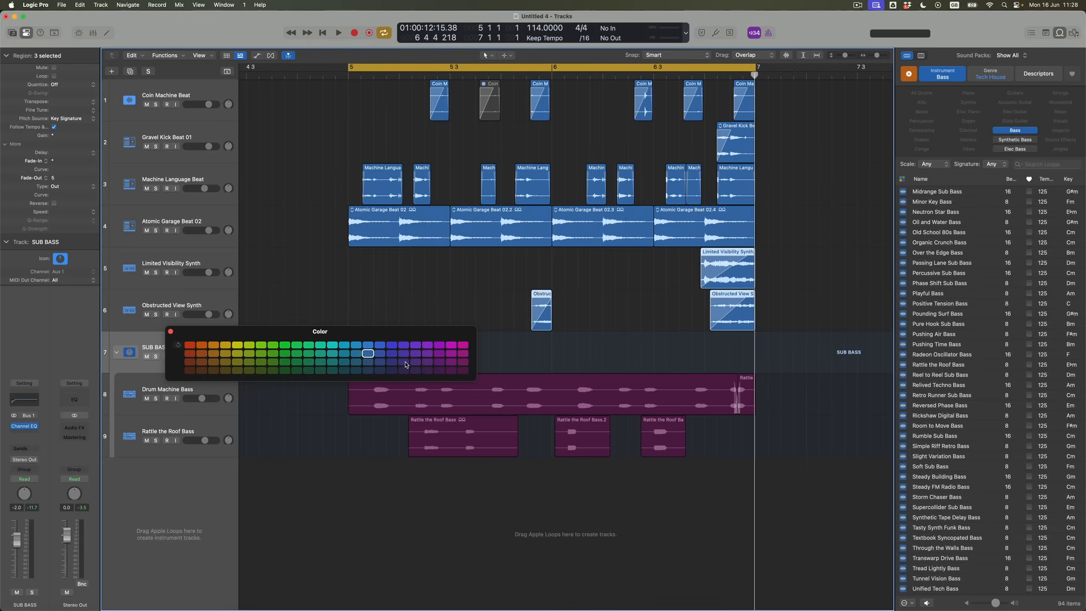
{"action": "left_click", "coordinate": [404, 353]}
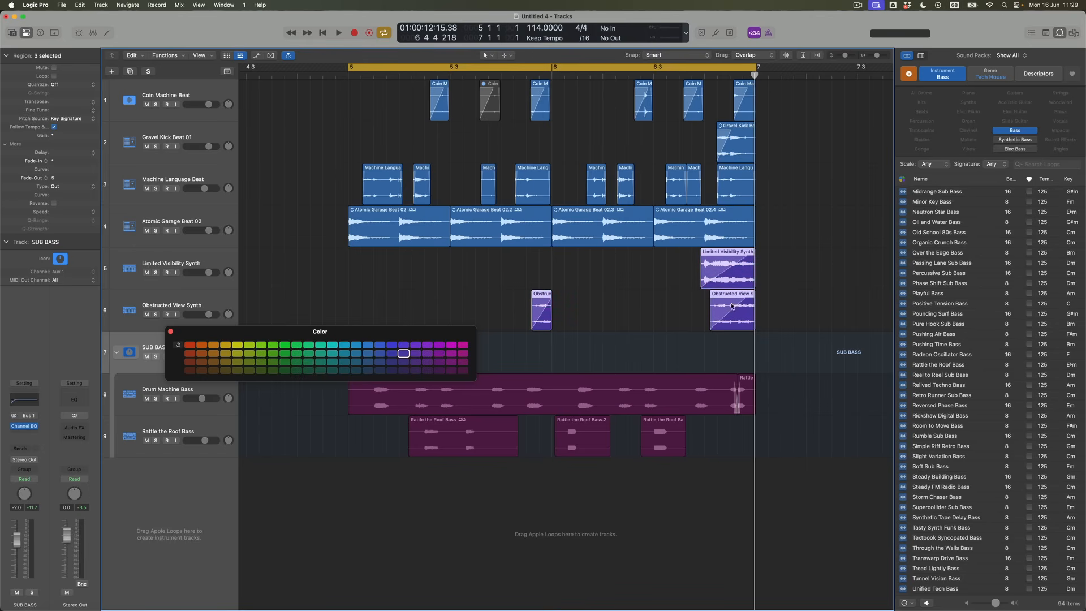
Color all regions on the four beat tracks, Coin Machine Beat to Atomic Garage Beat 02, indigo blue
{"action": "left_click_drag", "start_coordinate": [792, 233], "coordinate": [278, 89]}
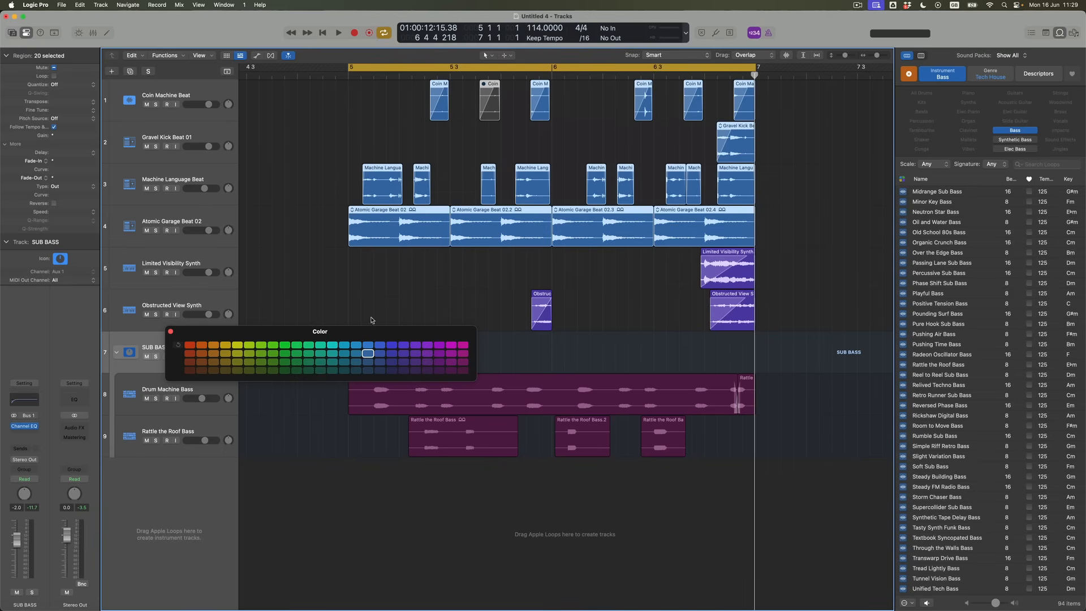
{"action": "left_click", "coordinate": [392, 346]}
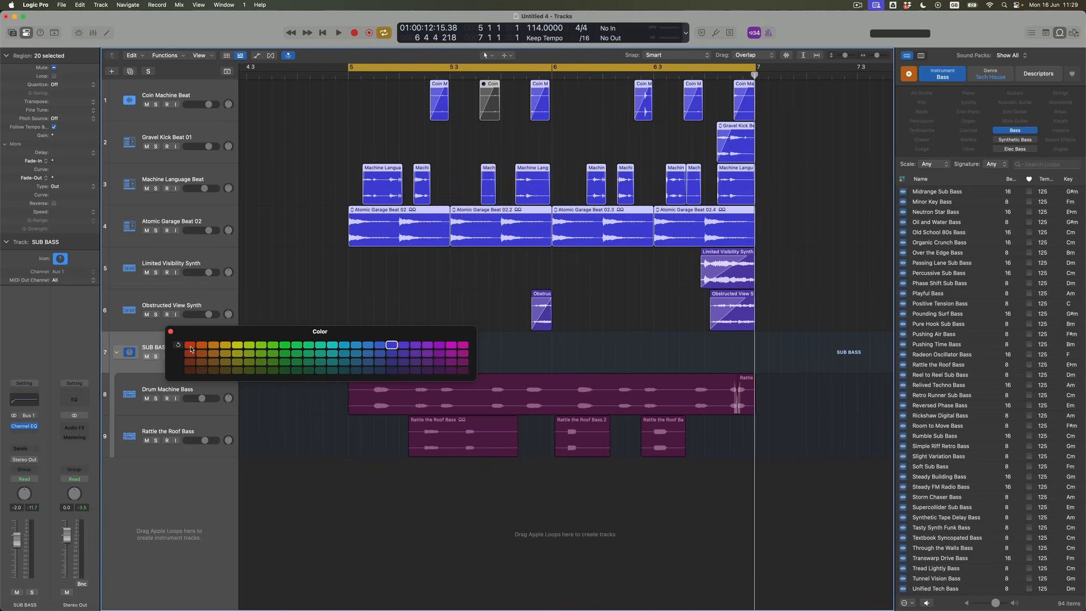
{"action": "left_click", "coordinate": [170, 332]}
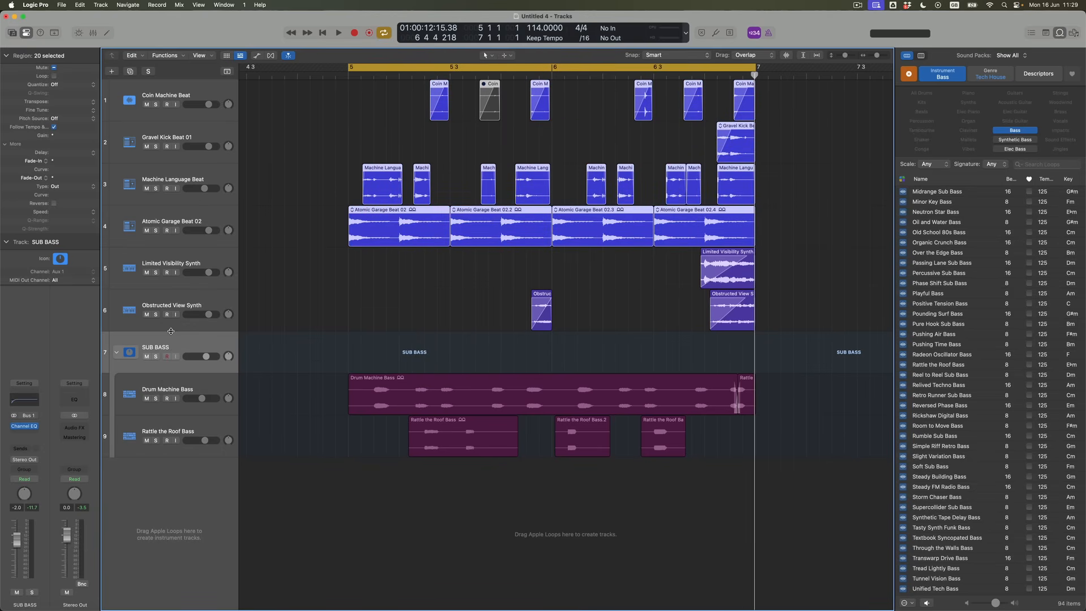
Recolor the Limited Visibility Synth and Obstructed View Synth regions green and play the groove
{"action": "left_click_drag", "start_coordinate": [512, 262], "coordinate": [776, 327]}
{"action": "key", "text": "alt+c"}
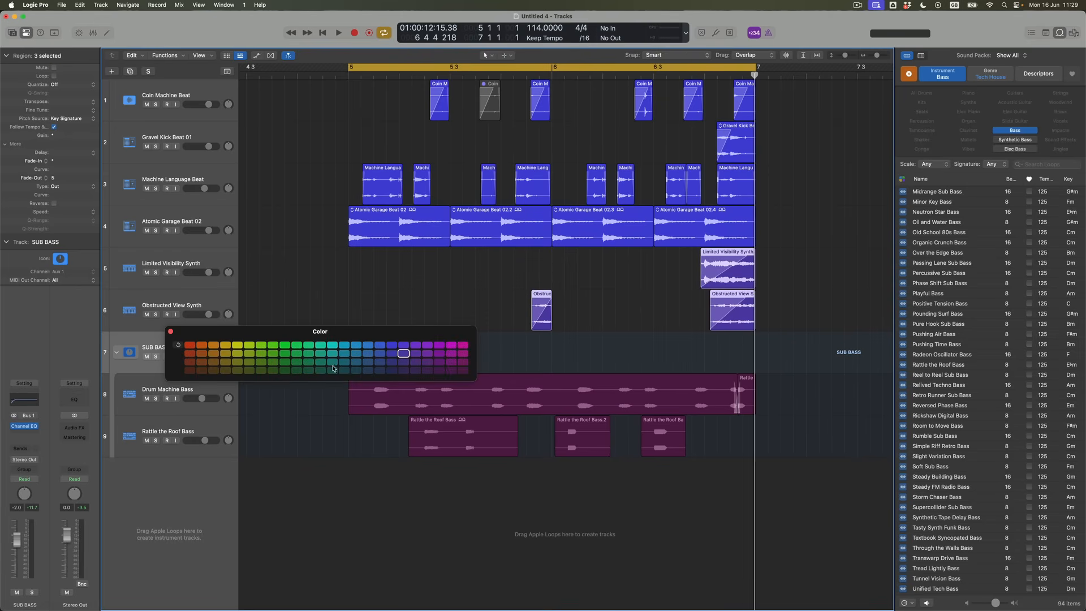
{"action": "left_click", "coordinate": [309, 362]}
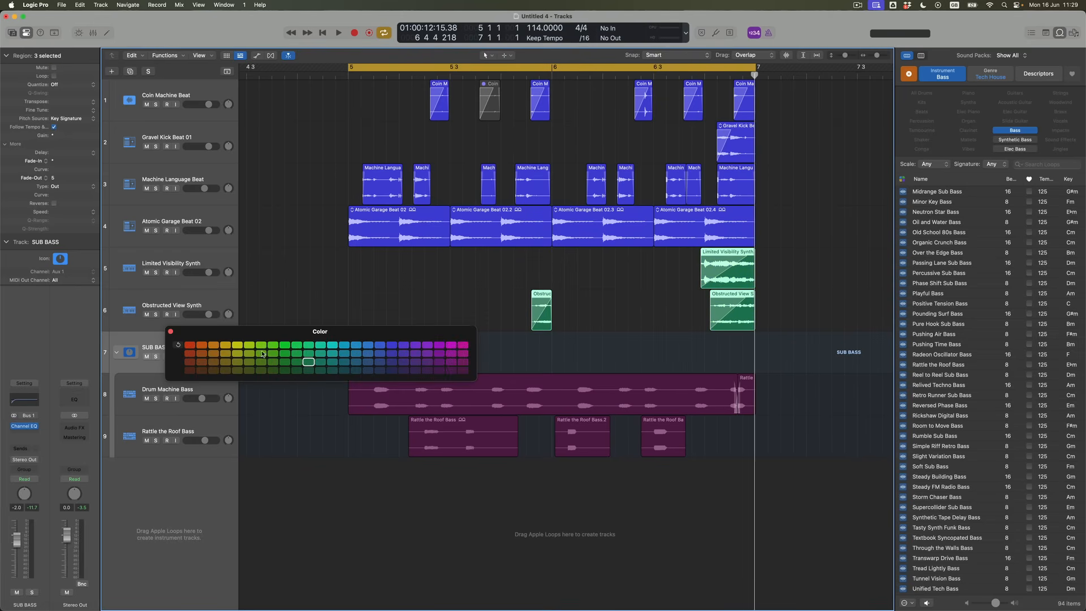
{"action": "left_click", "coordinate": [172, 332]}
{"action": "key", "text": "space"}
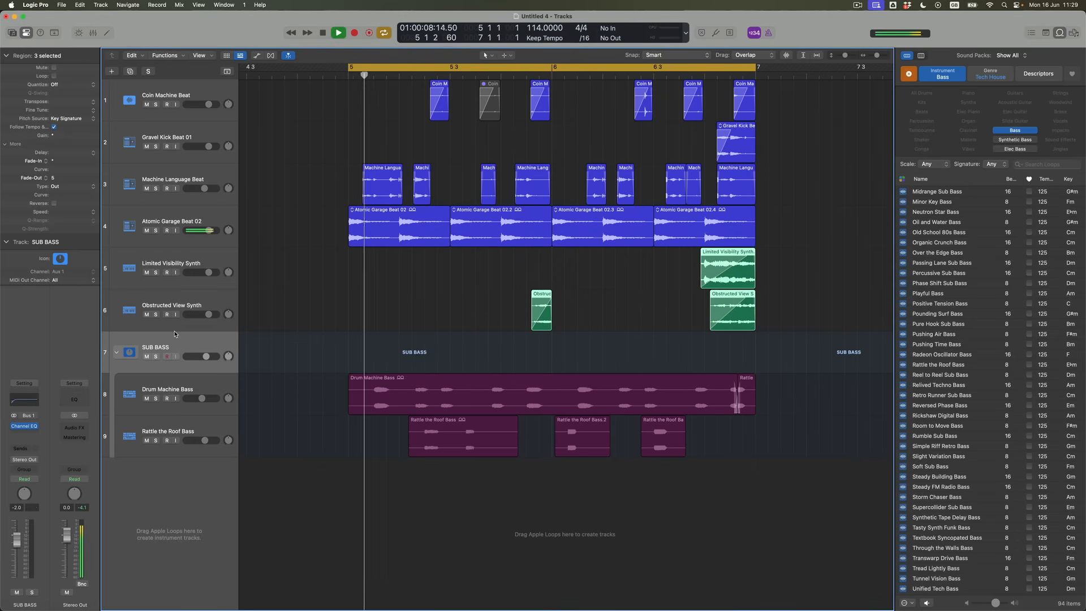
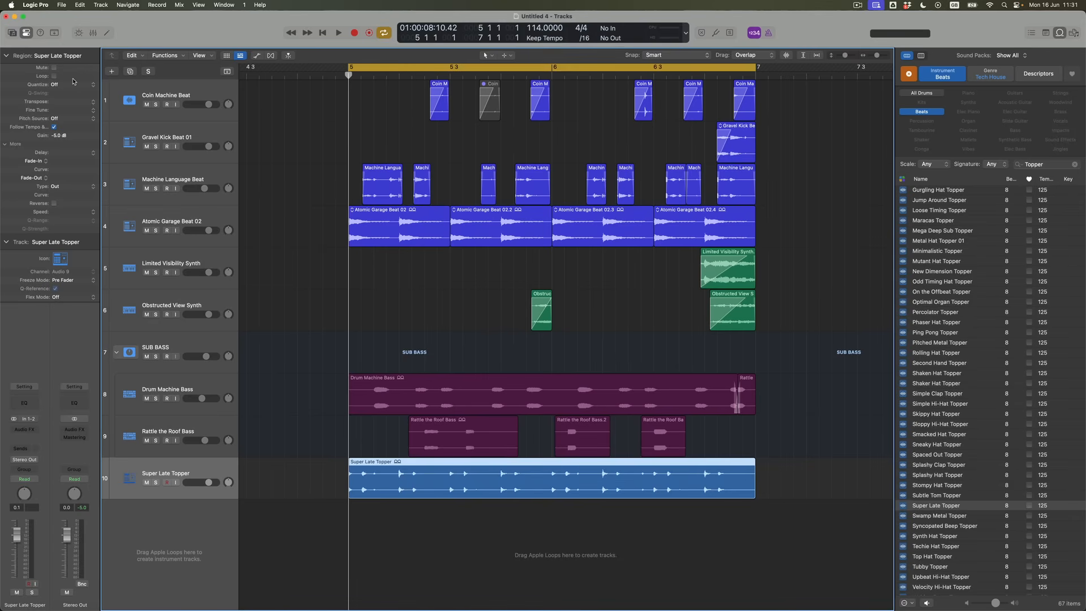
Quantize the Super Late Topper region to 1/16 Swing D, audition it with the groove, and close the loop browser
{"action": "left_click", "coordinate": [71, 85]}
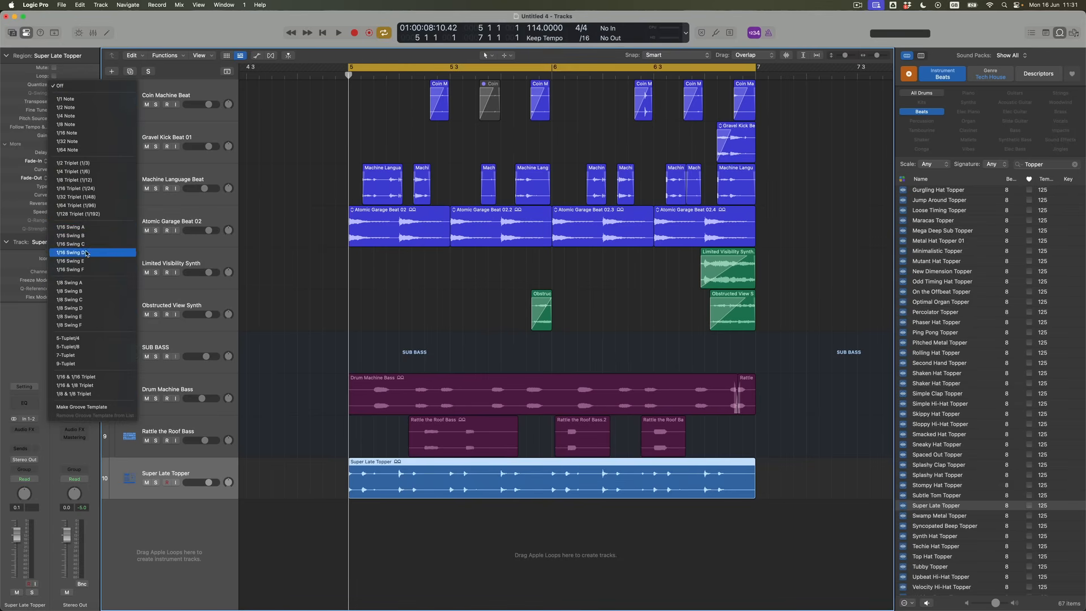
{"action": "left_click", "coordinate": [86, 253]}
{"action": "key", "text": "space"}
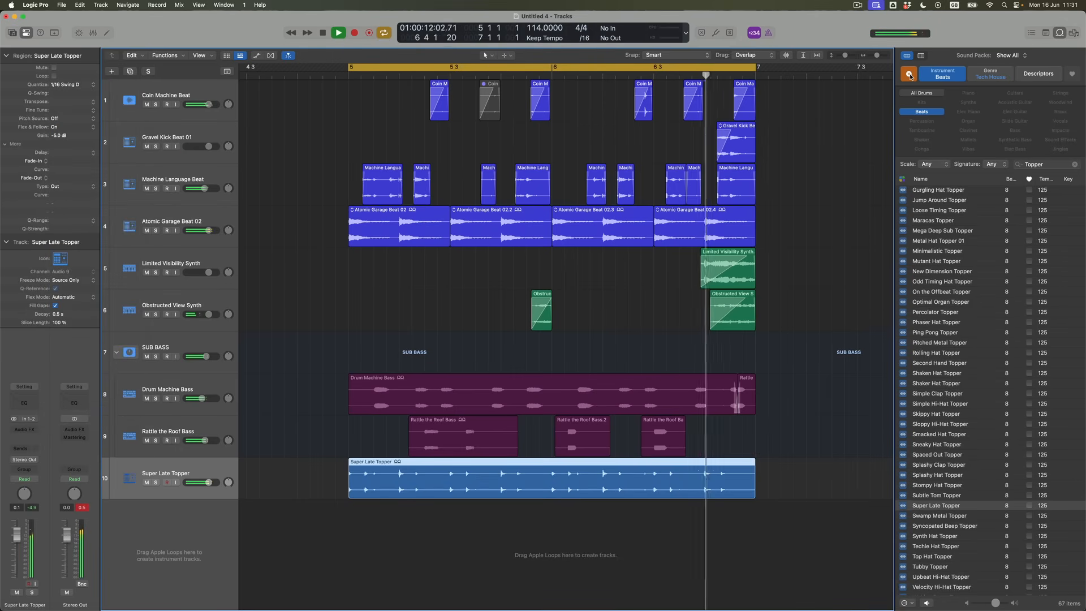
{"action": "left_click", "coordinate": [909, 75]}
{"action": "left_click", "coordinate": [1060, 34]}
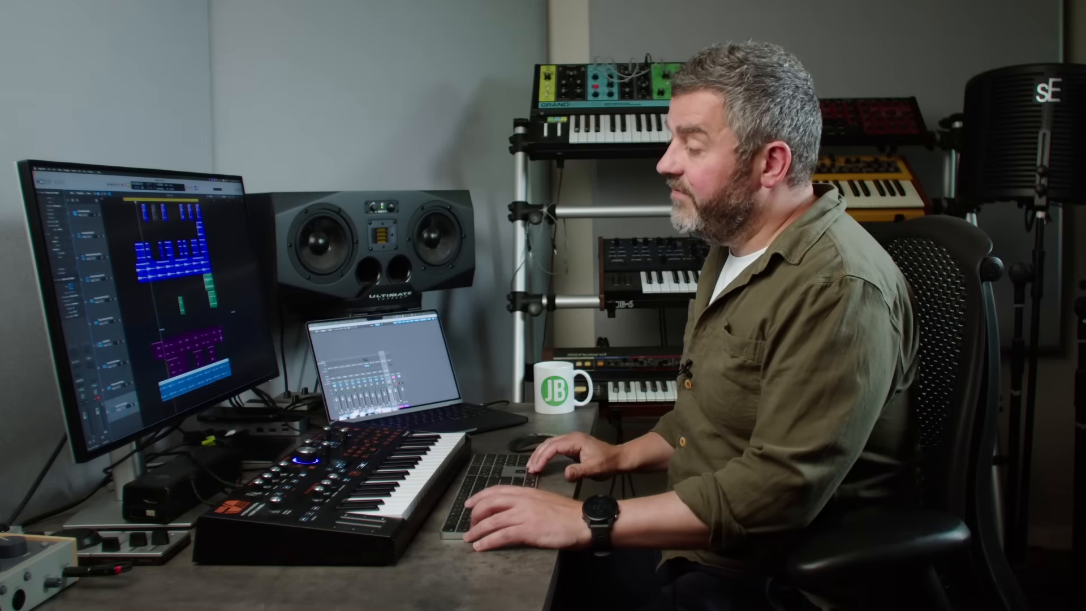
Split the Super Late Topper region around its hits on beats 1 and 2 of bar 5 and delete those two slices
{"action": "key", "text": "super+Down"}
{"action": "key", "text": "super+Down"}
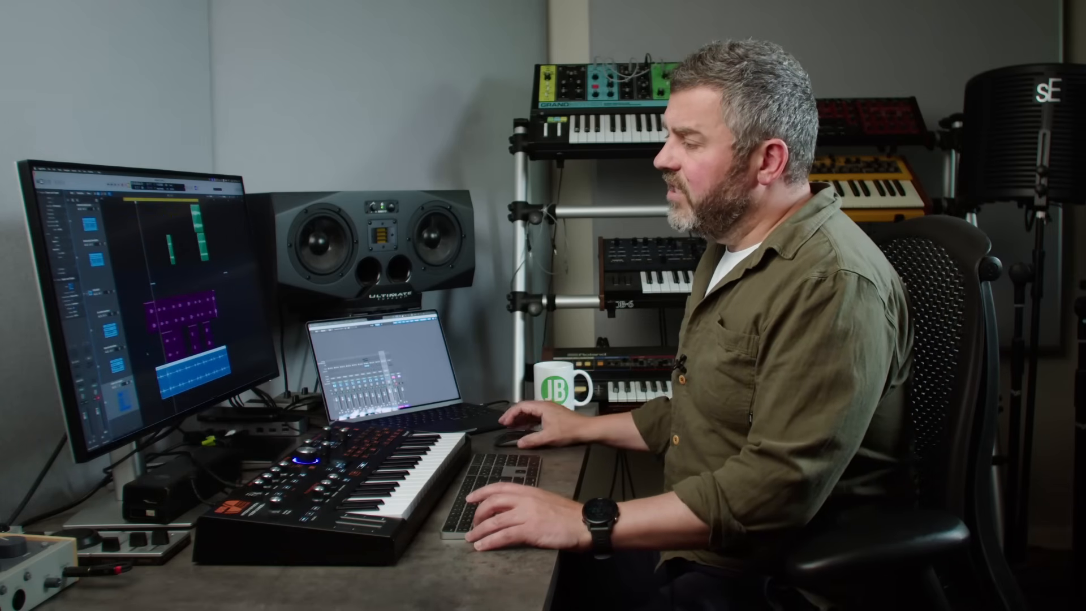
{"action": "key", "text": "super+Right"}
{"action": "key", "text": "super+Right"}
{"action": "key", "text": "super+Up"}
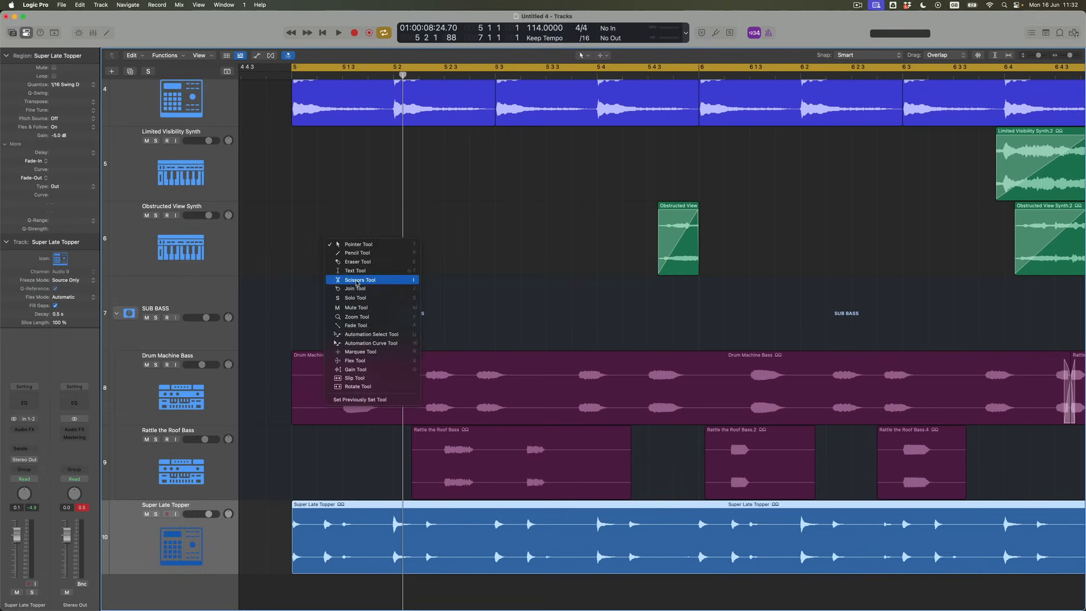
{"action": "left_click", "coordinate": [368, 280]}
{"action": "left_click", "coordinate": [318, 536]}
{"action": "left_click", "coordinate": [369, 539]}
{"action": "left_click", "coordinate": [419, 541]}
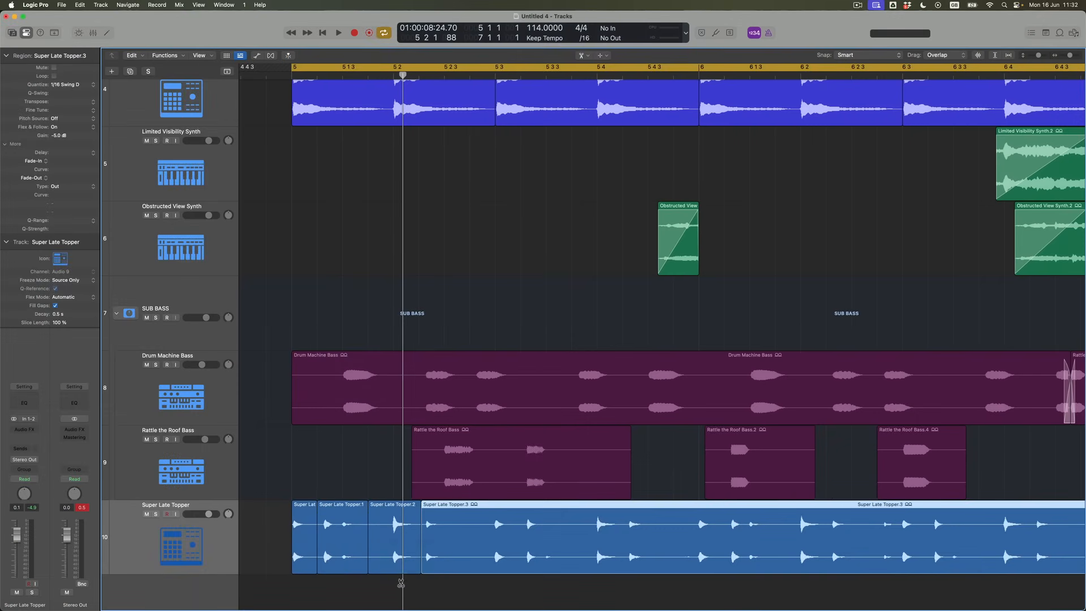
{"action": "key", "text": "Delete"}
{"action": "key", "text": "Delete"}
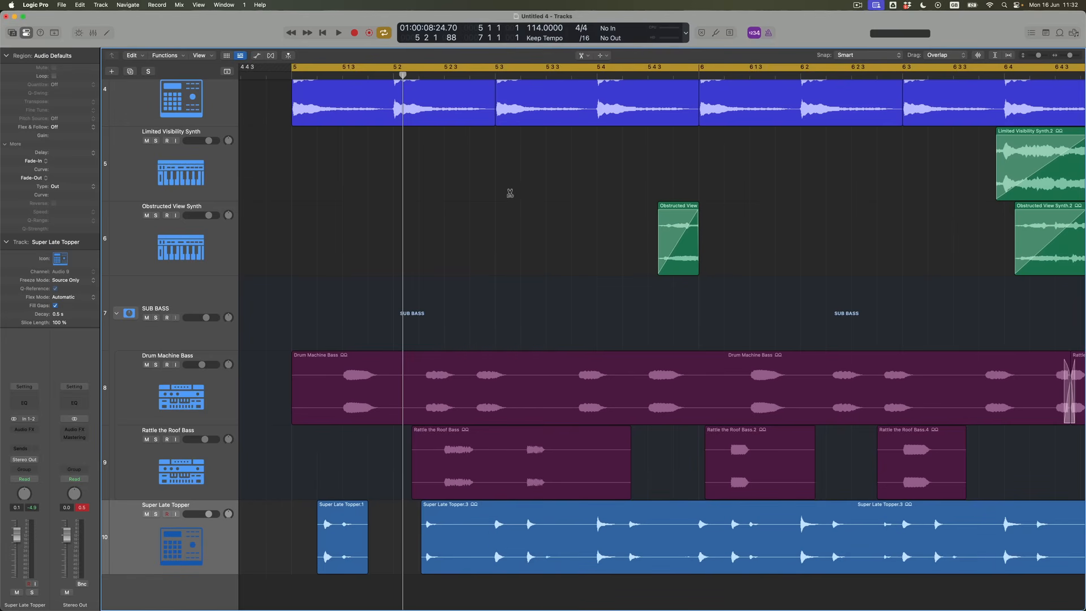
Split the Super Late Topper around beat 4 of bar 5 and at bar 6, deleting the beat 4 slice and everything from bar 6 on
{"action": "left_click", "coordinate": [496, 73]}
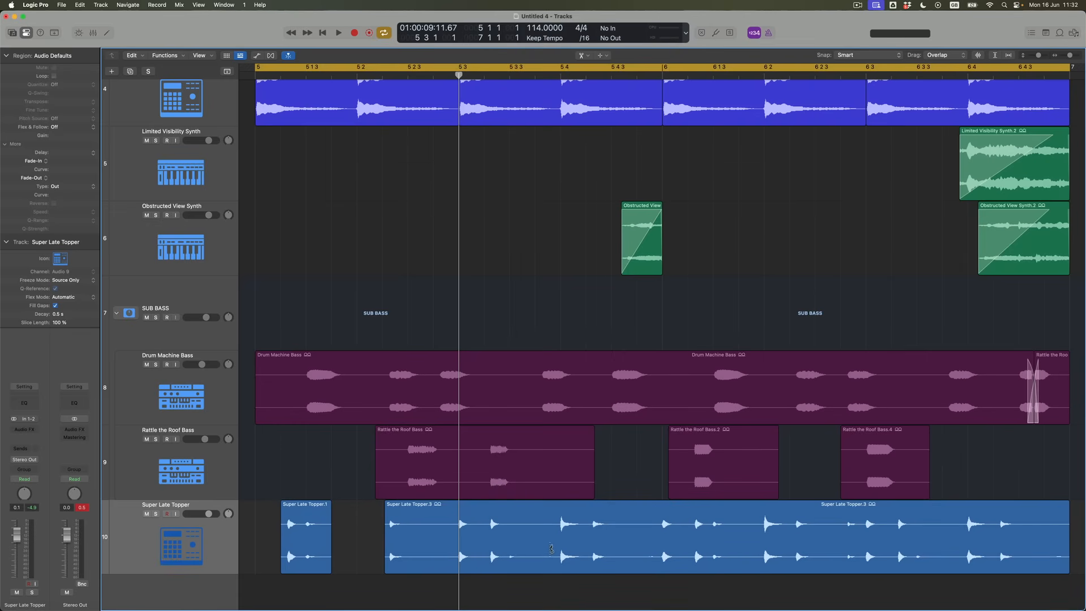
{"action": "left_click", "coordinate": [553, 545]}
{"action": "left_click", "coordinate": [588, 545]}
{"action": "left_click", "coordinate": [653, 562]}
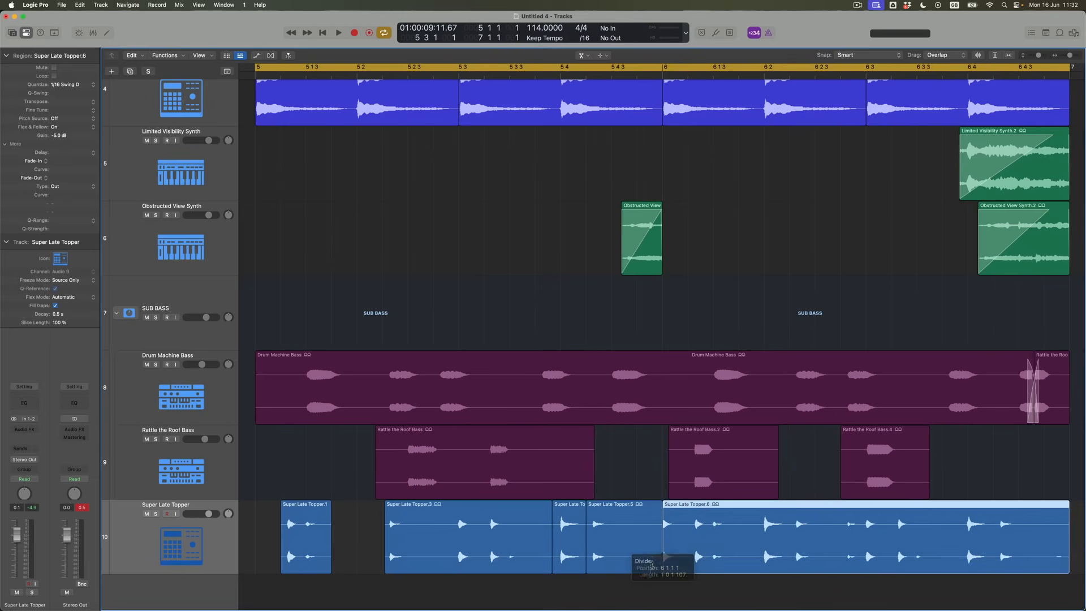
{"action": "left_click", "coordinate": [573, 571]}
{"action": "key", "text": "Delete"}
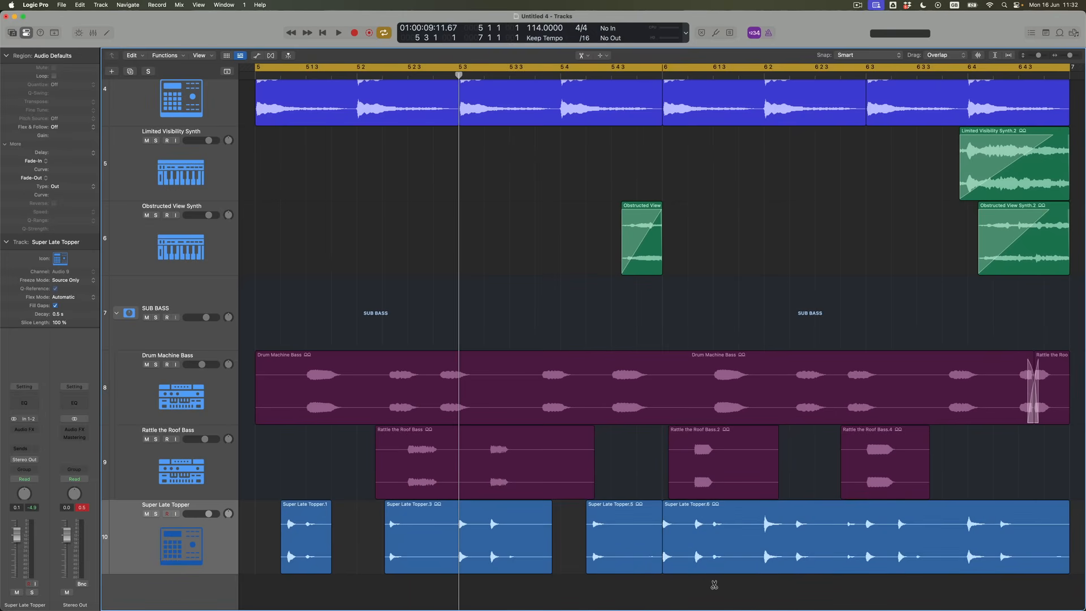
{"action": "left_click", "coordinate": [721, 544]}
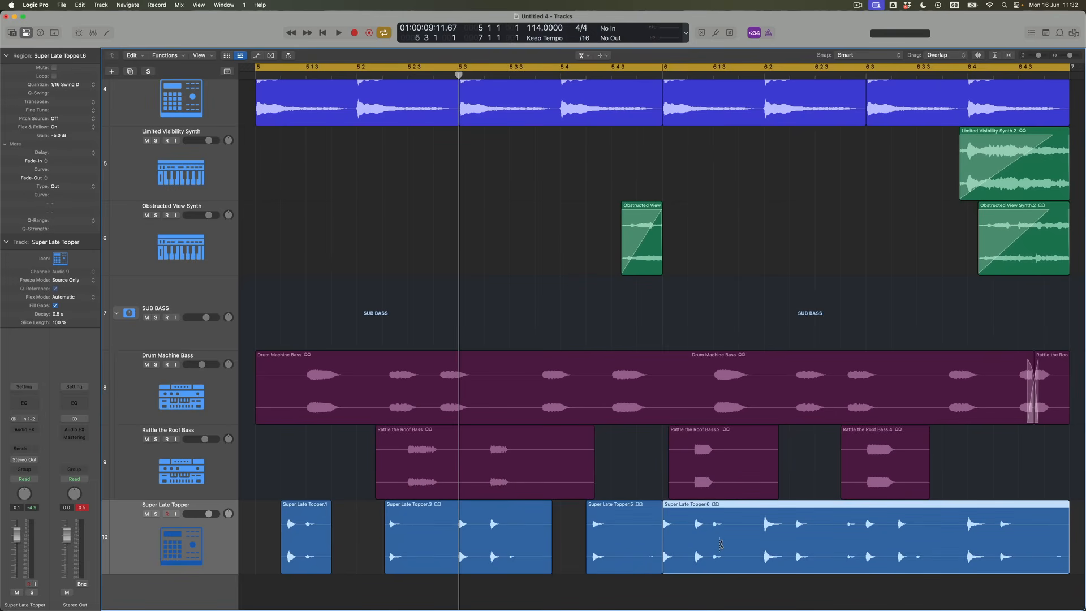
{"action": "key", "text": "Delete"}
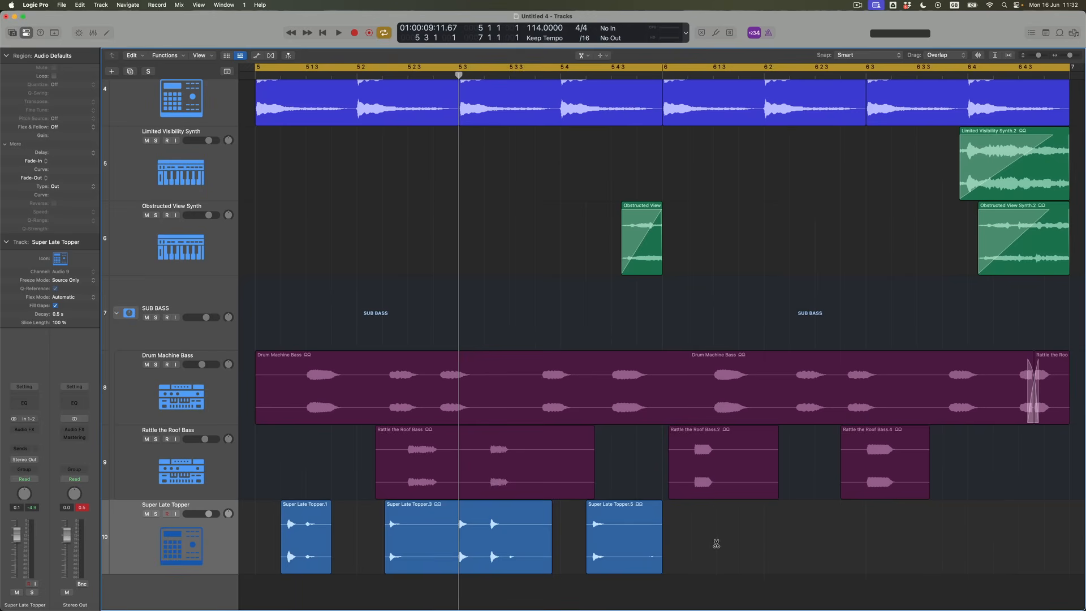
Switch to the Pointer tool and copy the three Super Late Topper slices from bar 5 into bar 6
{"action": "key", "text": "t"}
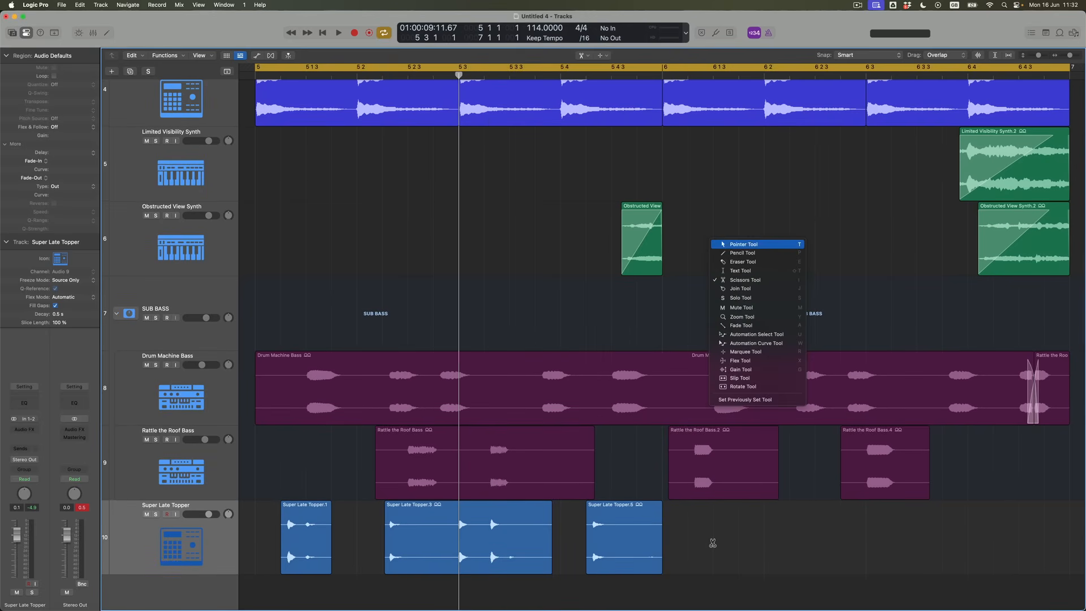
{"action": "left_click", "coordinate": [744, 246]}
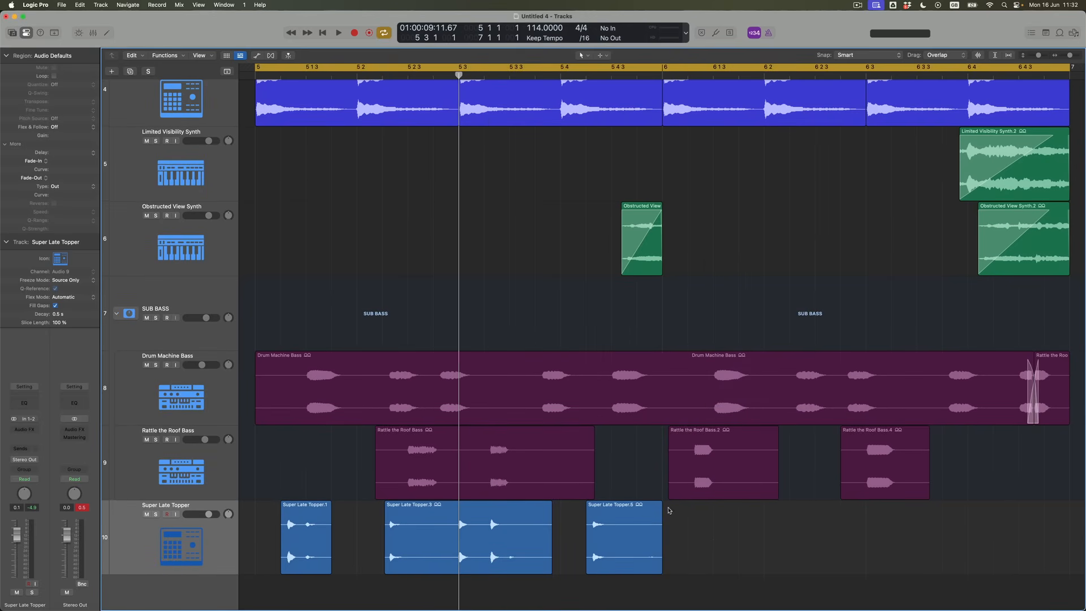
{"action": "left_click_drag", "start_coordinate": [571, 554], "coordinate": [707, 540]}
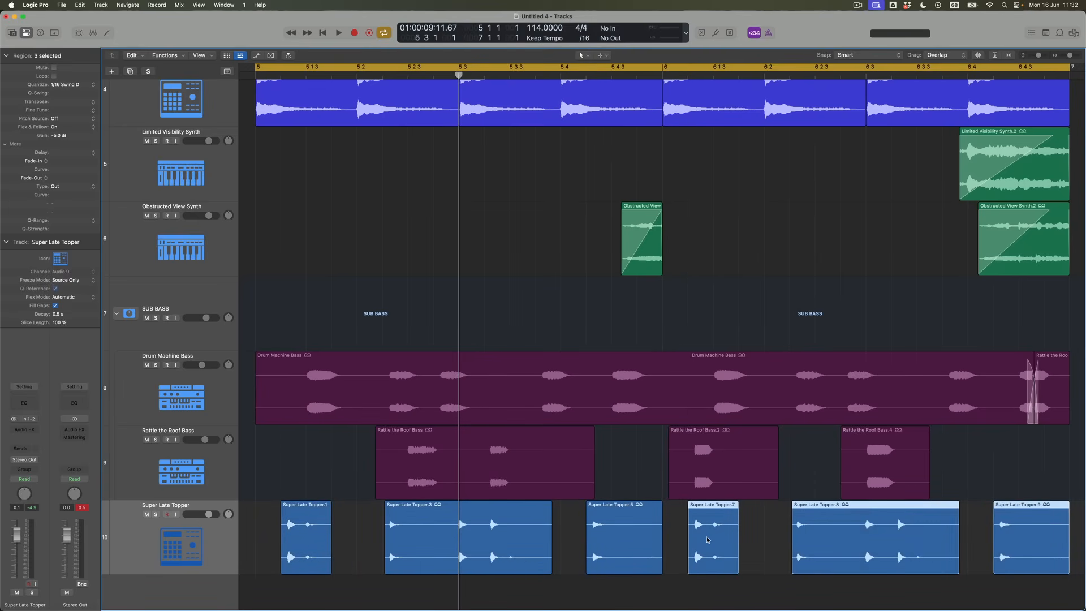
Trim the first hit off the second Super Late Topper slice in bar 5 and off the first two slices in bar 6
{"action": "left_click", "coordinate": [400, 573]}
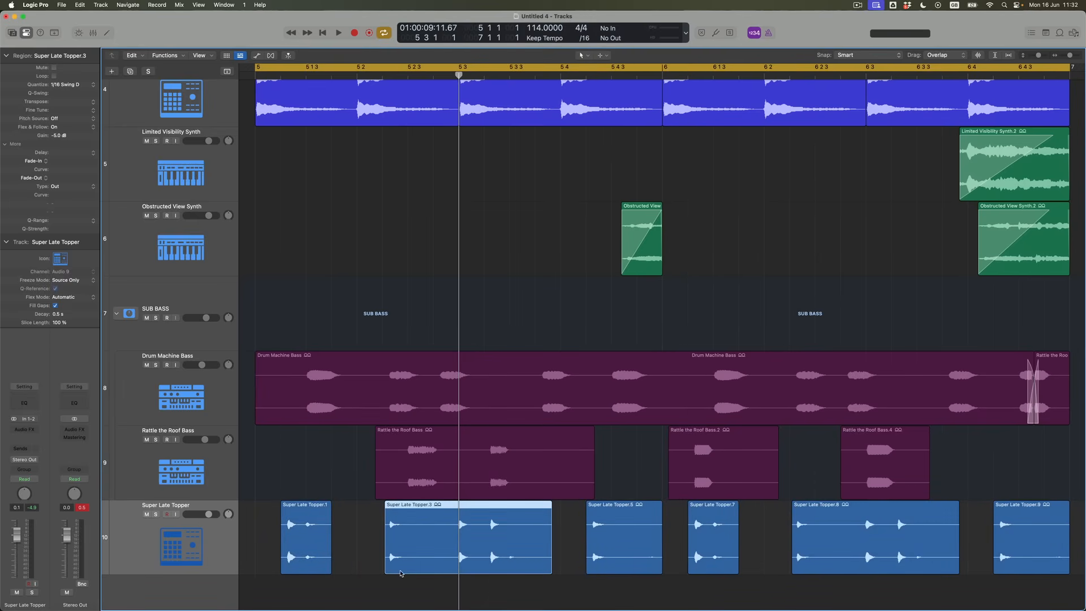
{"action": "left_click_drag", "start_coordinate": [386, 570], "coordinate": [453, 571]}
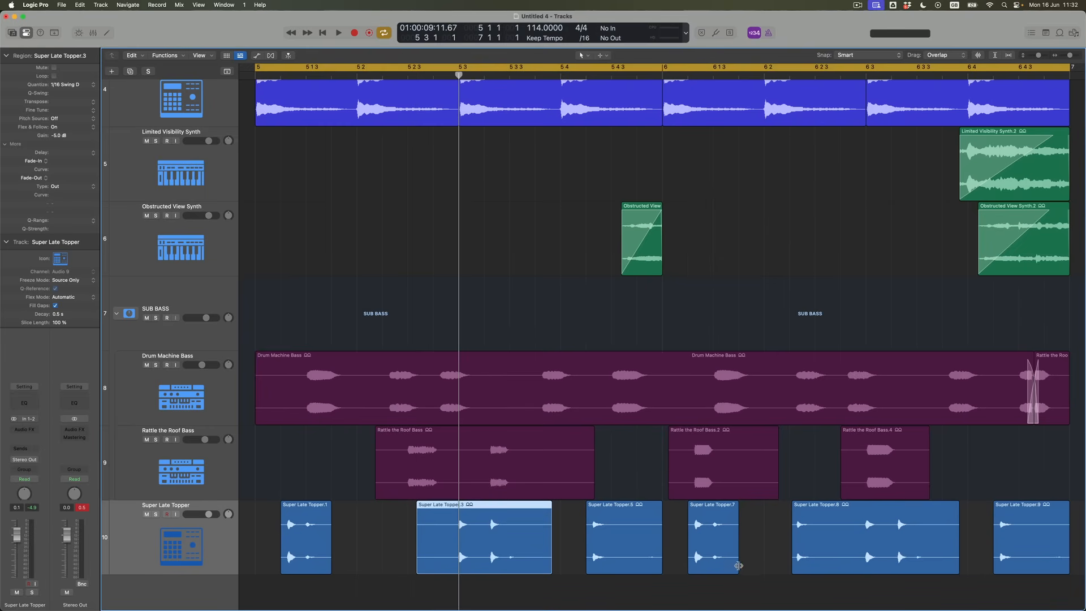
{"action": "left_click_drag", "start_coordinate": [737, 569], "coordinate": [708, 570]}
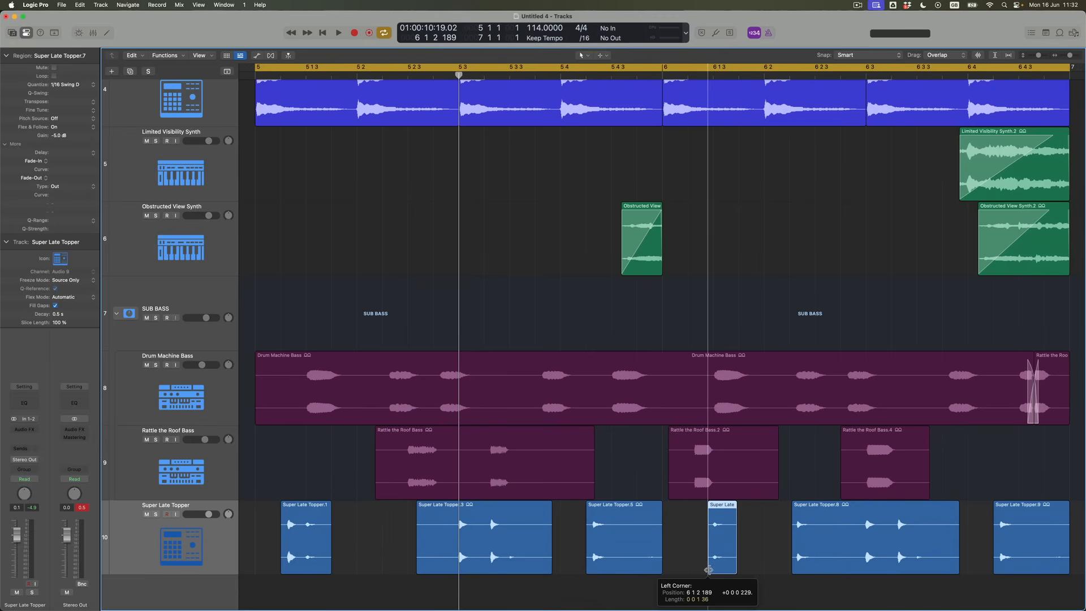
{"action": "left_click_drag", "start_coordinate": [902, 560], "coordinate": [932, 569]}
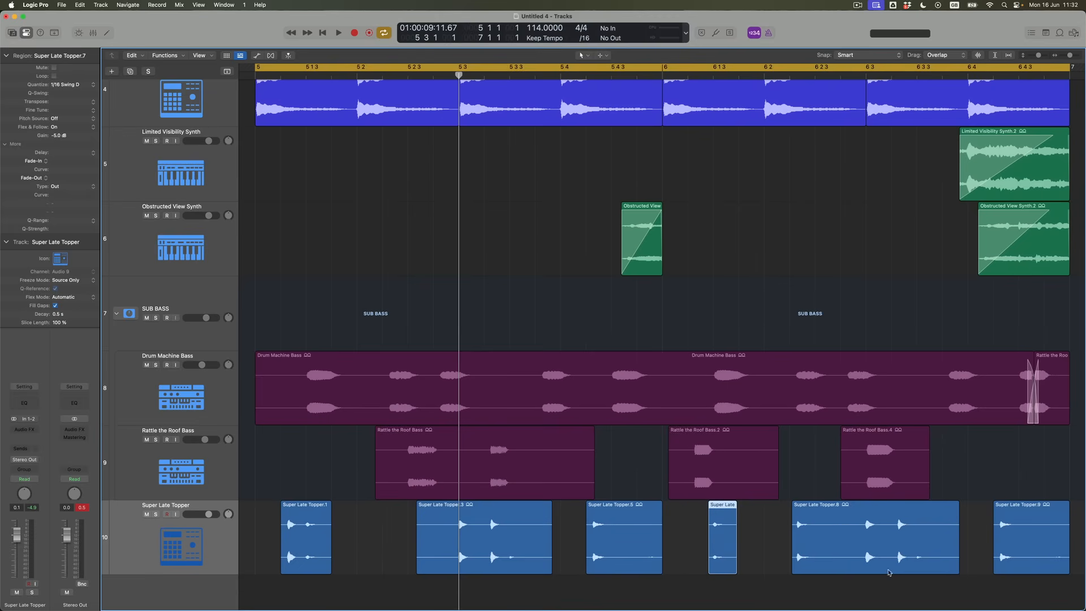
{"action": "left_click_drag", "start_coordinate": [797, 569], "coordinate": [856, 566]}
Delete the last Super Late Topper slice in bar 6 and replace it with a copy of the two-hit beat 3 slice one beat later
{"action": "scroll", "coordinate": [848, 563], "scroll_direction": "right", "scroll_amount": 5}
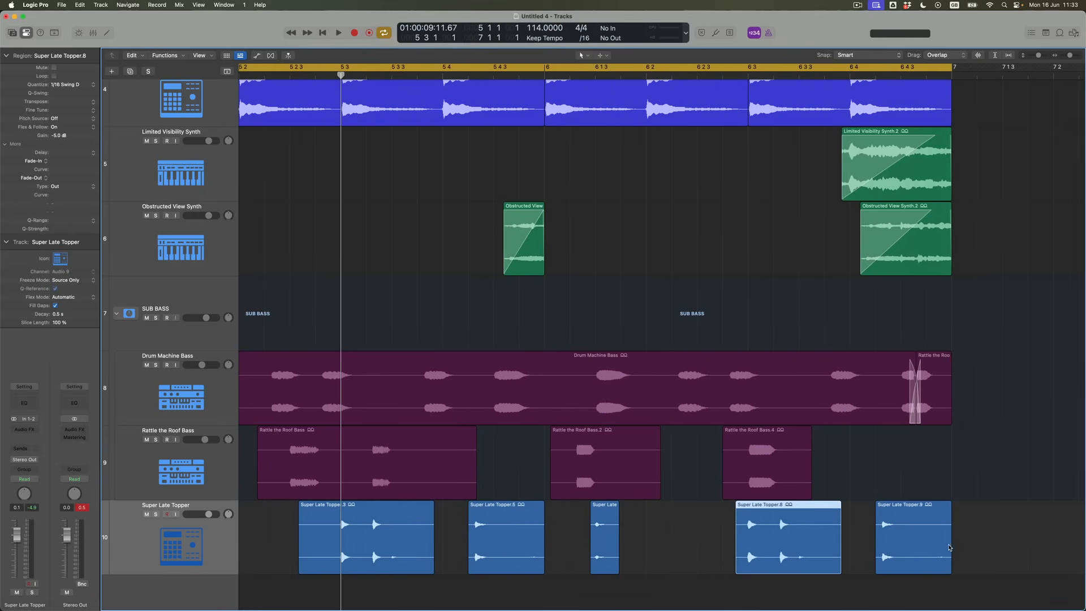
{"action": "left_click", "coordinate": [899, 549]}
{"action": "key", "text": "Delete"}
{"action": "left_click_drag", "start_coordinate": [789, 539], "coordinate": [790, 540]}
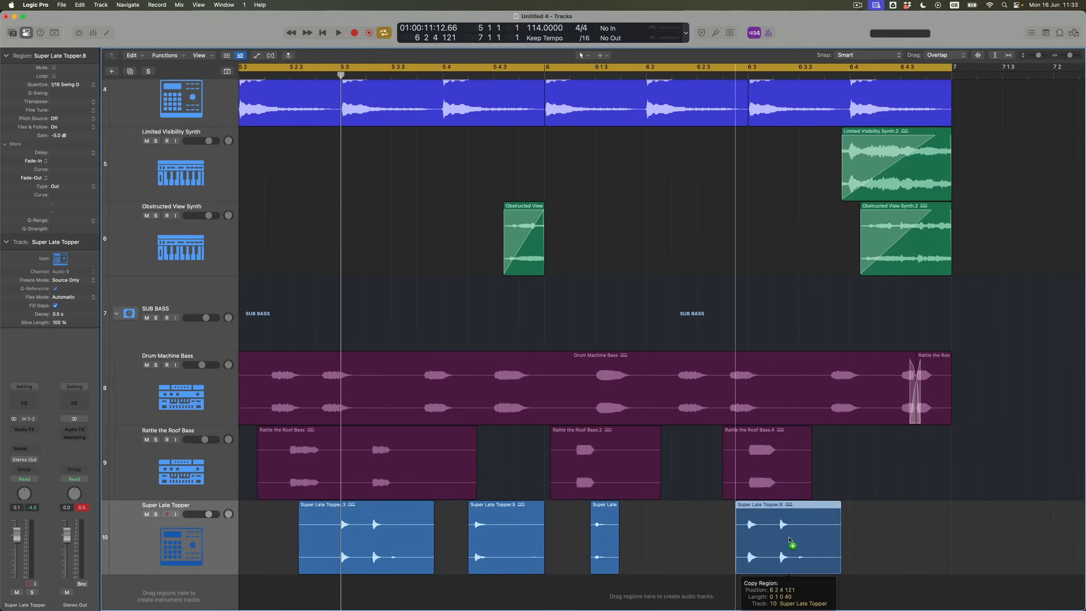
{"action": "left_click_drag", "start_coordinate": [789, 540], "coordinate": [892, 541]}
Play the groove while trimming the second hit off the first Super Late Topper slice and shortening the end of the slice around bar 6 beat 3
{"action": "key", "text": "space"}
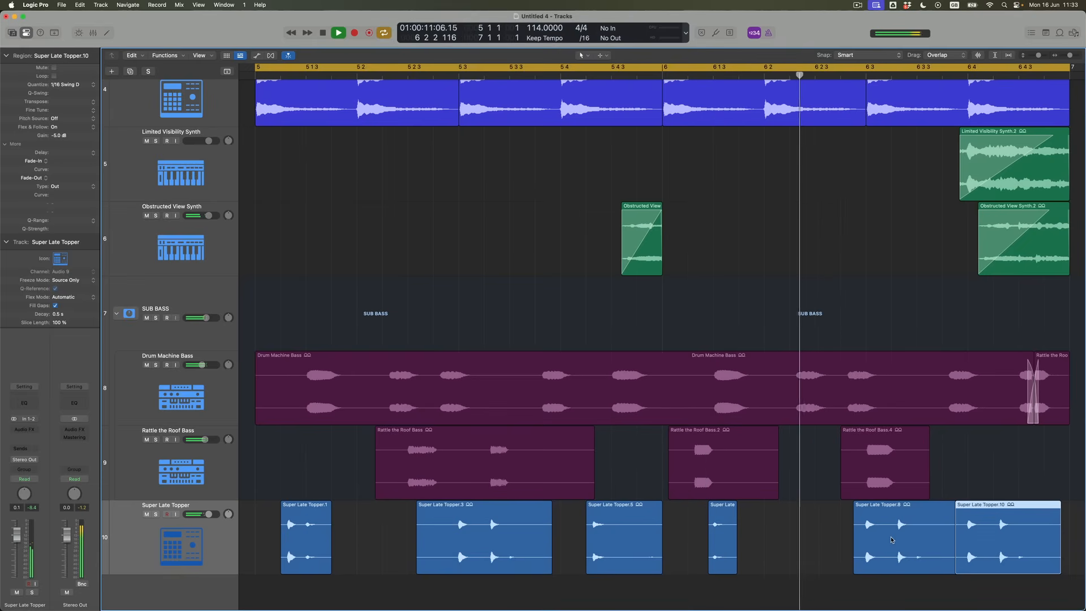
{"action": "key", "text": "super+Left"}
{"action": "key", "text": "super+Left"}
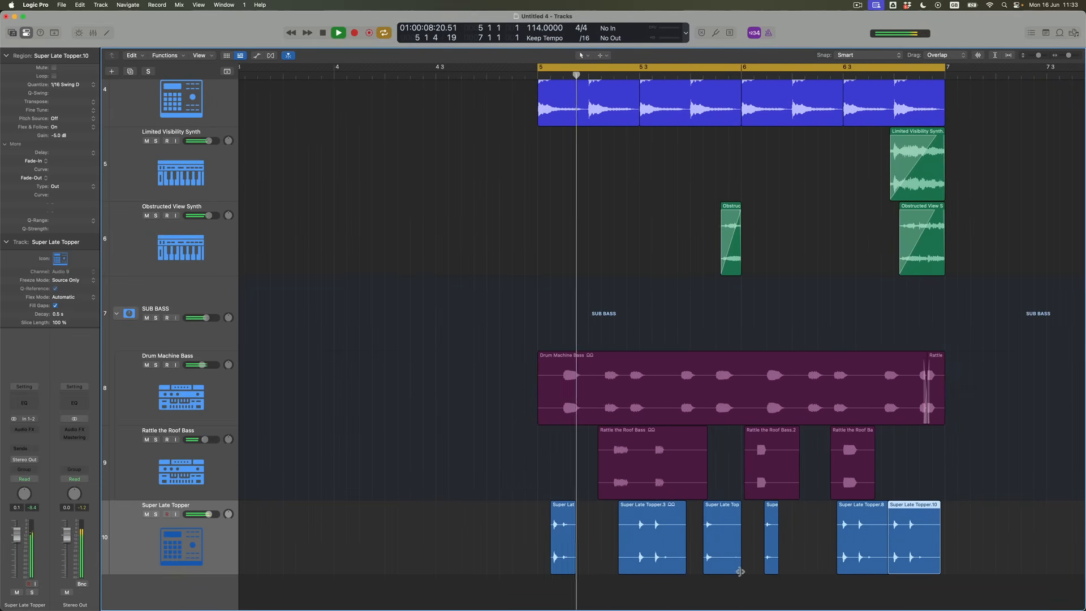
{"action": "left_click_drag", "start_coordinate": [577, 575], "coordinate": [562, 575]}
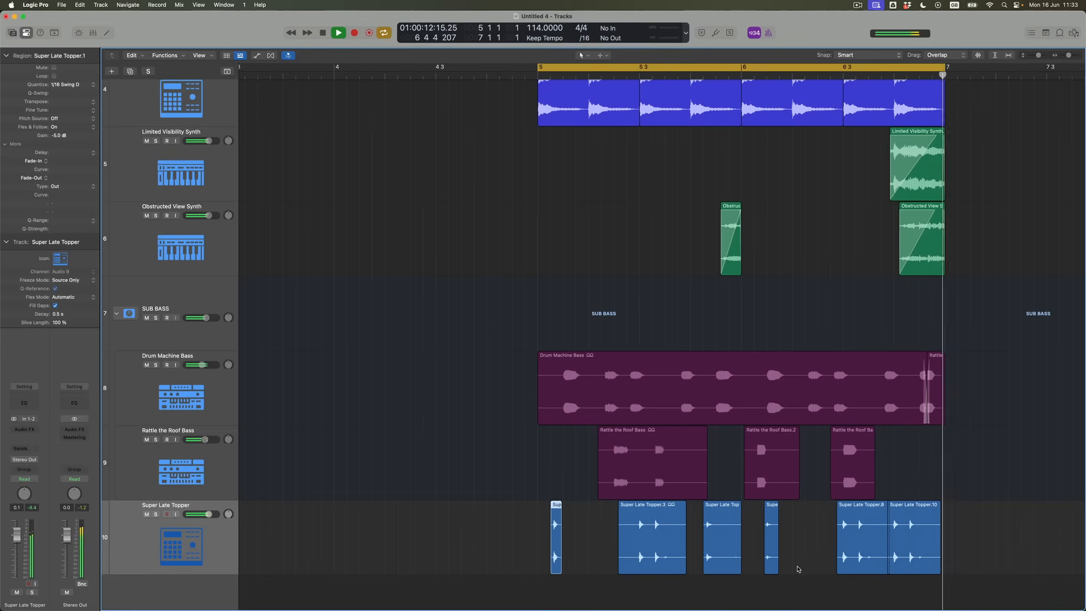
{"action": "left_click_drag", "start_coordinate": [885, 573], "coordinate": [879, 576]}
{"action": "key", "text": "super+Up"}
{"action": "key", "text": "super+Up"}
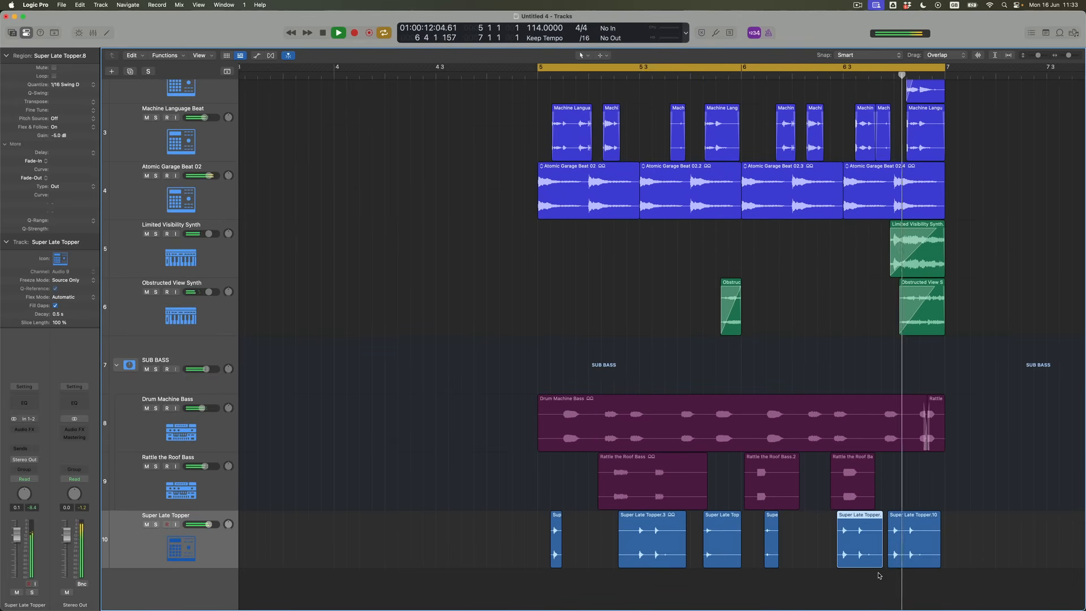
{"action": "key", "text": "super+Up"}
{"action": "key", "text": "super+Left"}
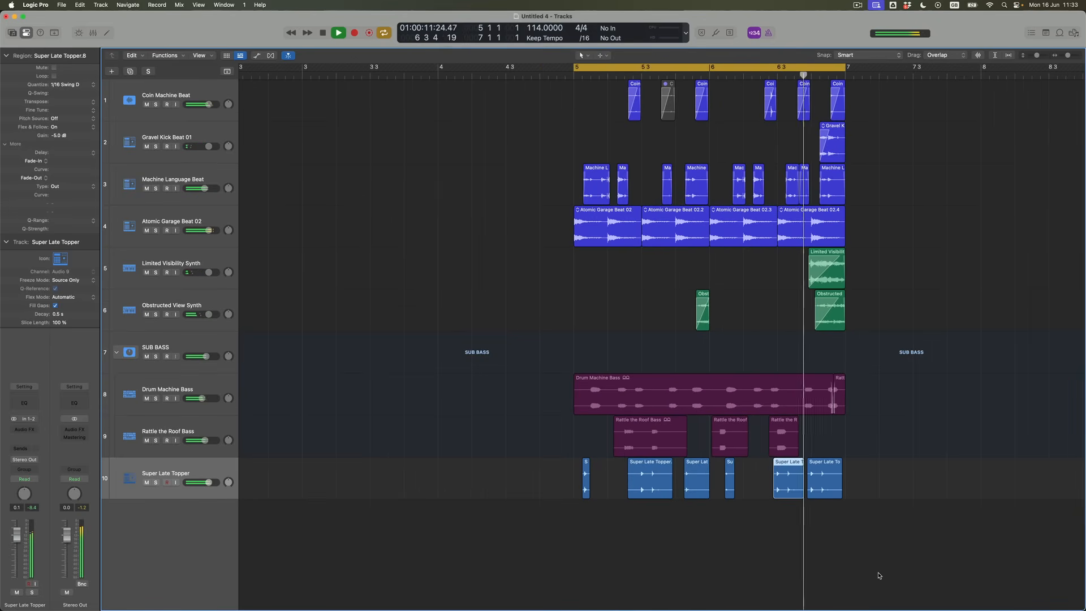
{"action": "key", "text": "super+Up"}
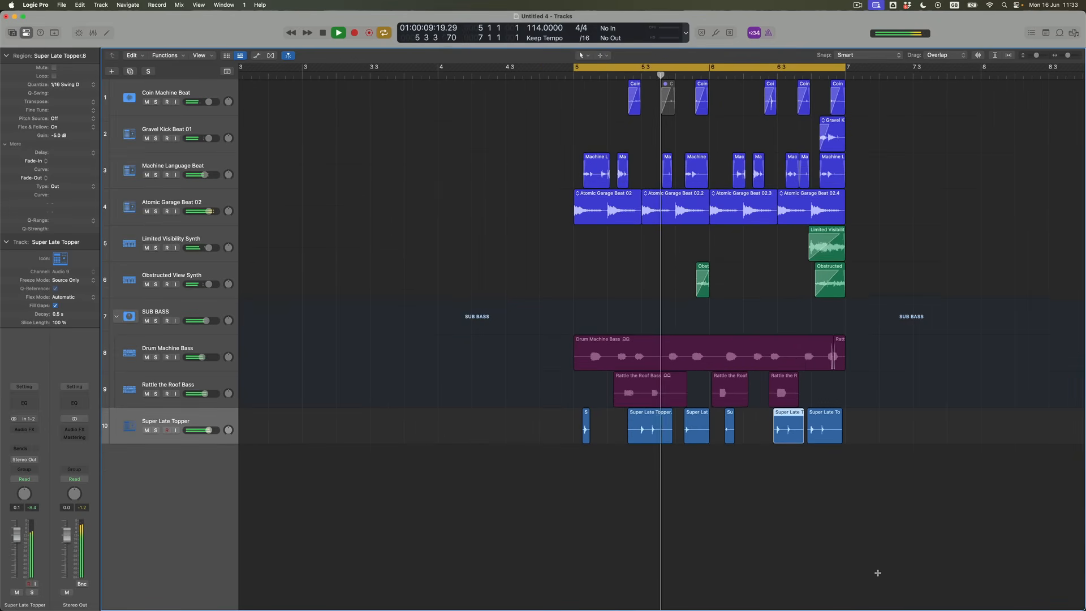
{"action": "key", "text": "super+Left"}
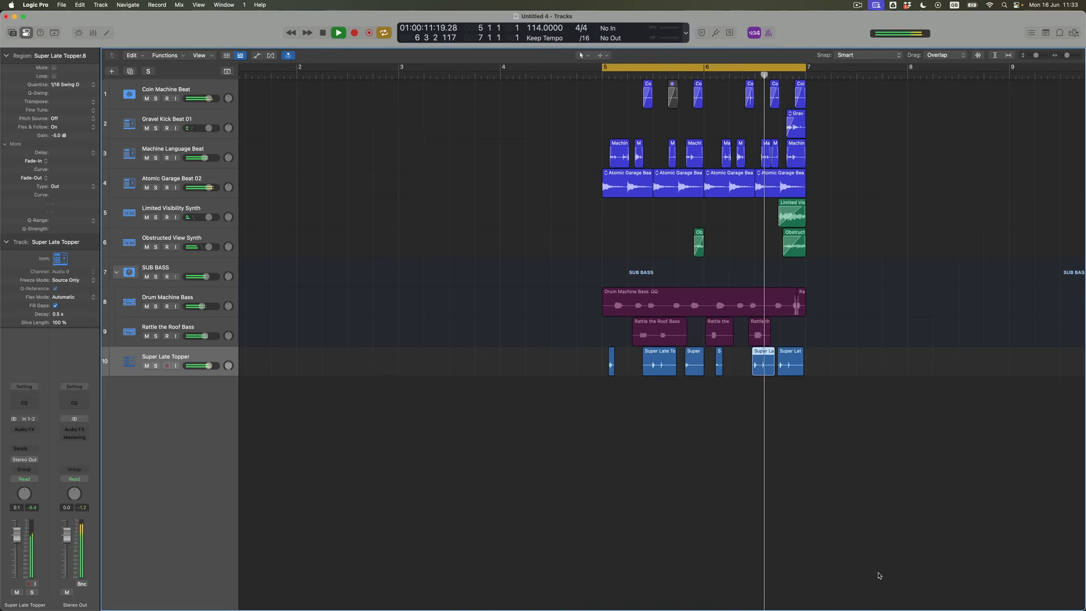
{"action": "key", "text": "space"}
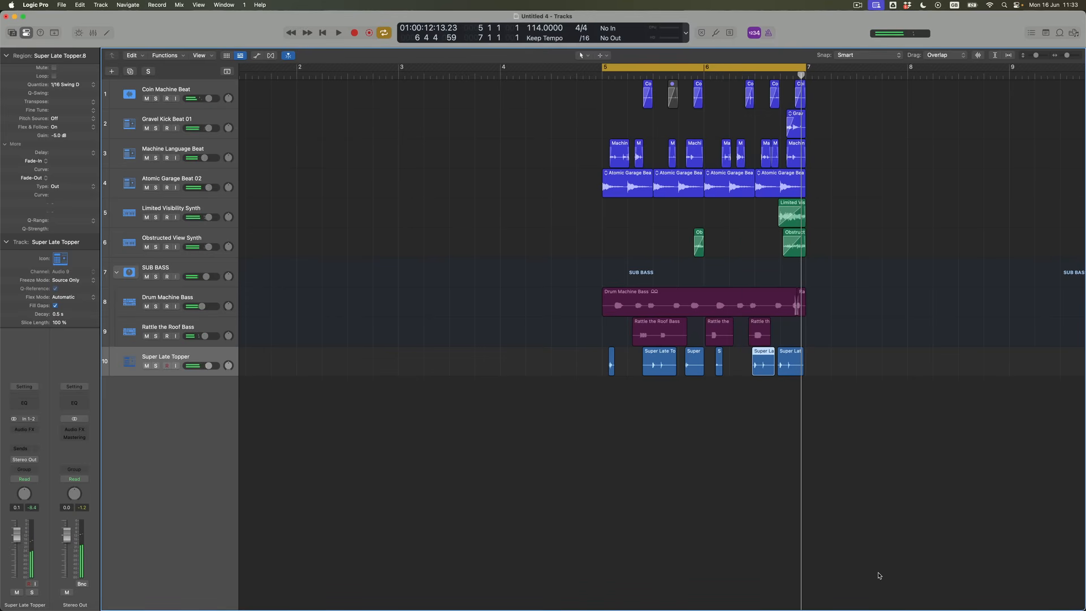
Recolor all Super Late Topper regions a deeper blue and move their track directly below Atomic Garage Beat 02
{"action": "left_click_drag", "start_coordinate": [867, 428], "coordinate": [552, 368]}
{"action": "key", "text": "alt+c"}
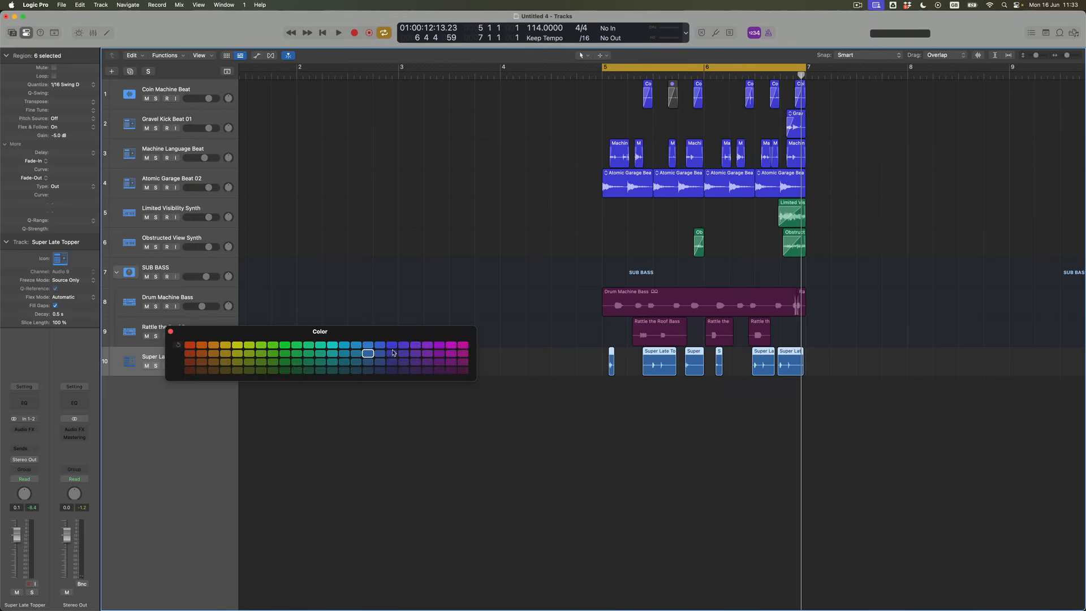
{"action": "left_click", "coordinate": [171, 333]}
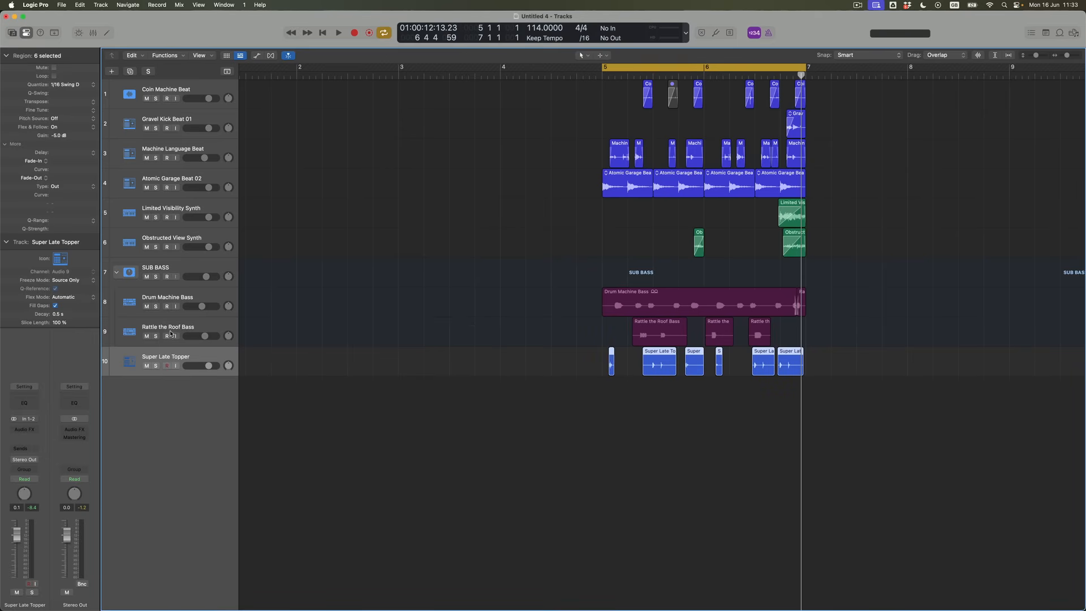
{"action": "left_click_drag", "start_coordinate": [182, 358], "coordinate": [201, 210]}
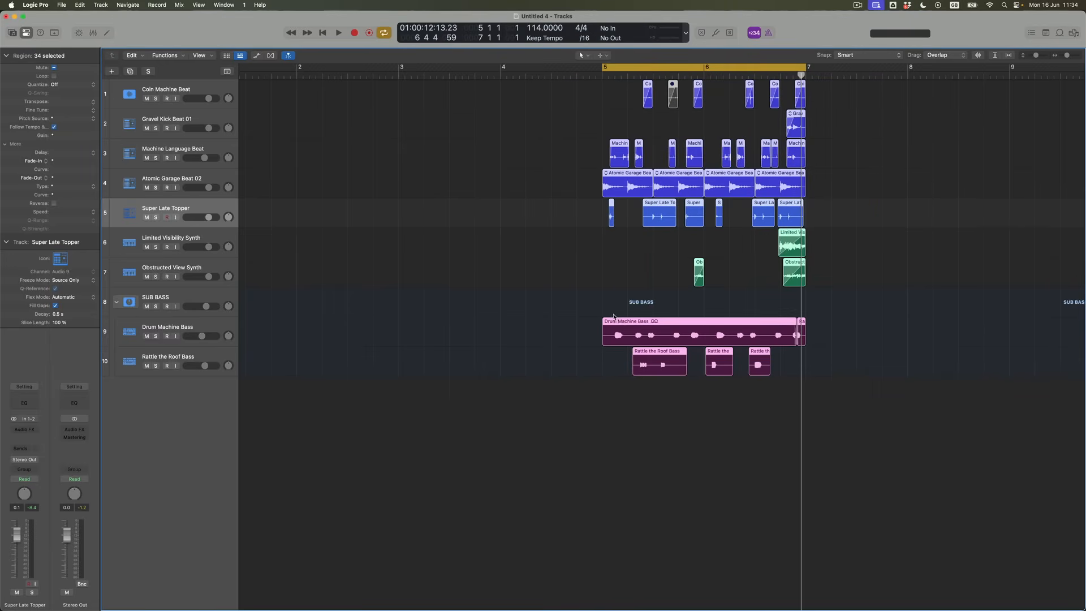
Copy all regions from bars 5 and 6 to bar 7 and extend the cycle range to bar 9
{"action": "left_click_drag", "start_coordinate": [621, 323], "coordinate": [823, 328]}
{"action": "left_click_drag", "start_coordinate": [803, 72], "coordinate": [1010, 73]}
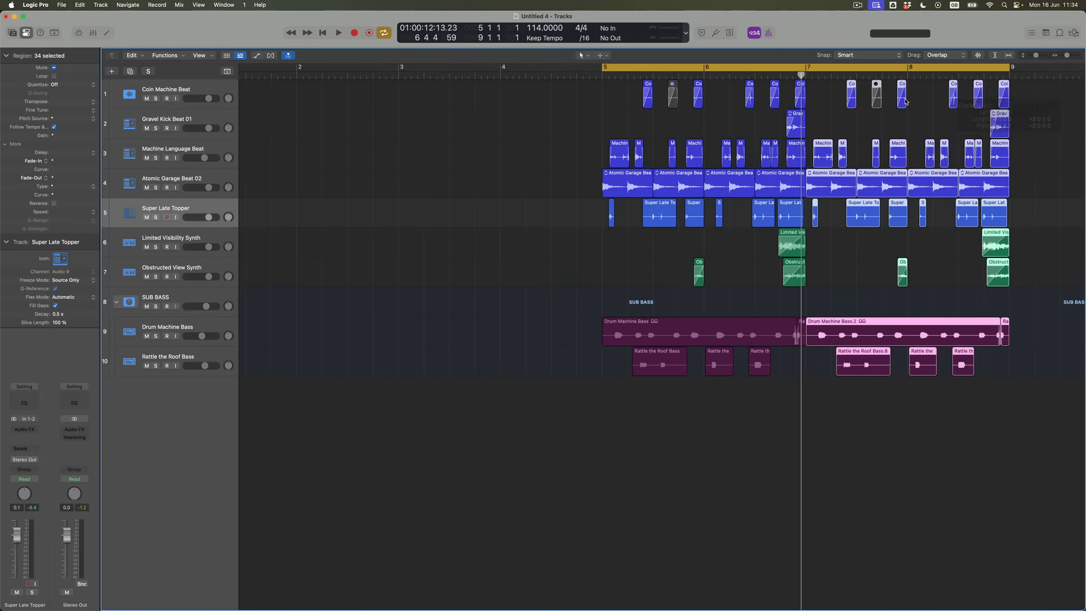
Vary bars 7 and 8 by unmuting the Coin Machine Beat copy, rearranging the Machine Language Beat slices and lengthening the bar 8 Coin Machine Beat slice
{"action": "left_click", "coordinate": [893, 117]}
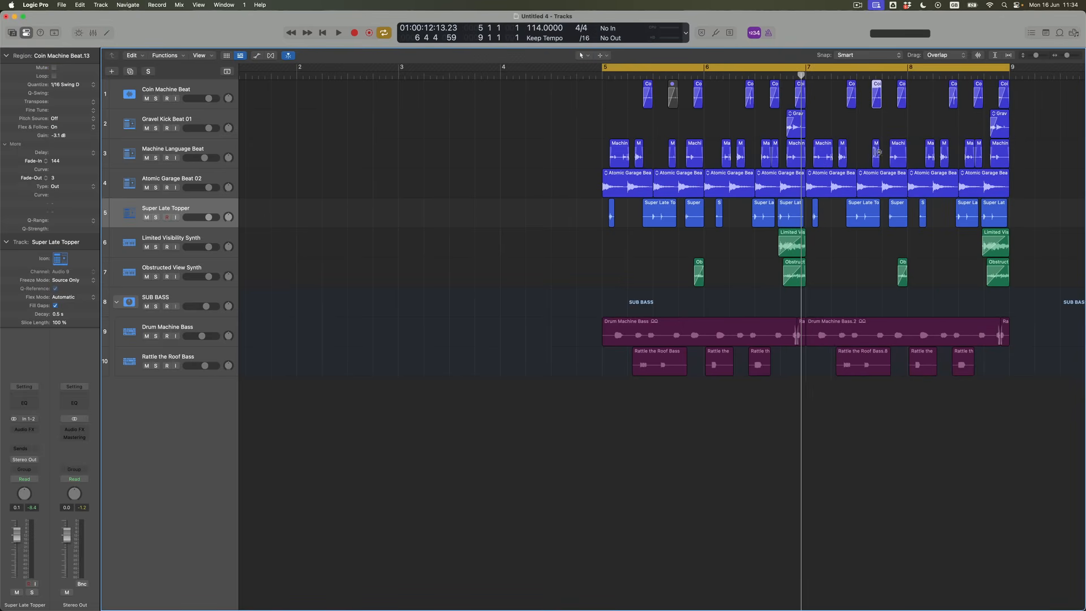
{"action": "left_click_drag", "start_coordinate": [846, 163], "coordinate": [909, 168]}
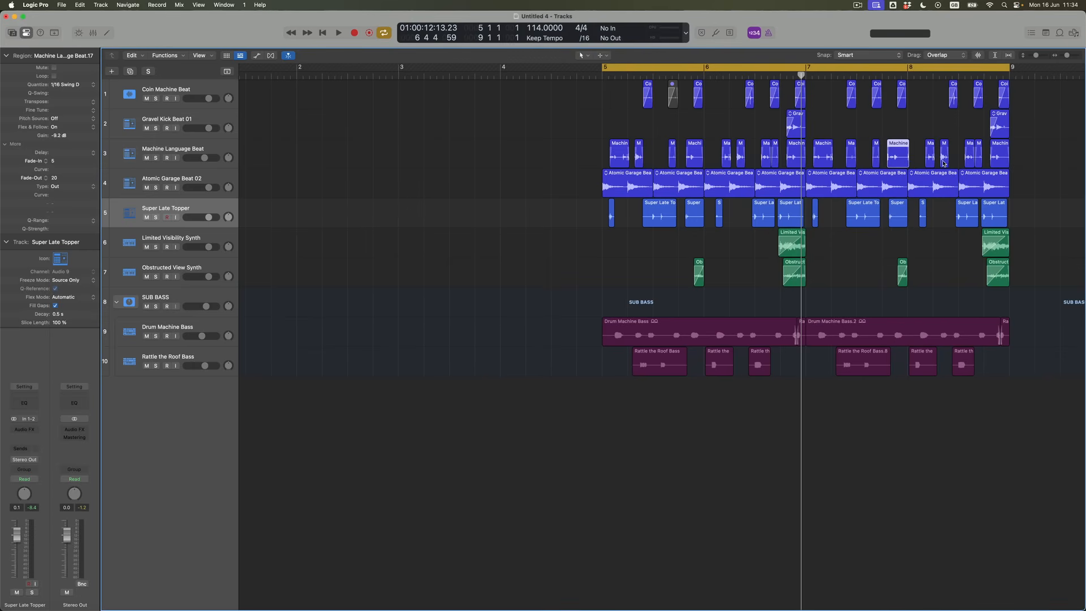
{"action": "left_click_drag", "start_coordinate": [965, 164], "coordinate": [960, 164]}
{"action": "left_click_drag", "start_coordinate": [951, 108], "coordinate": [947, 110]}
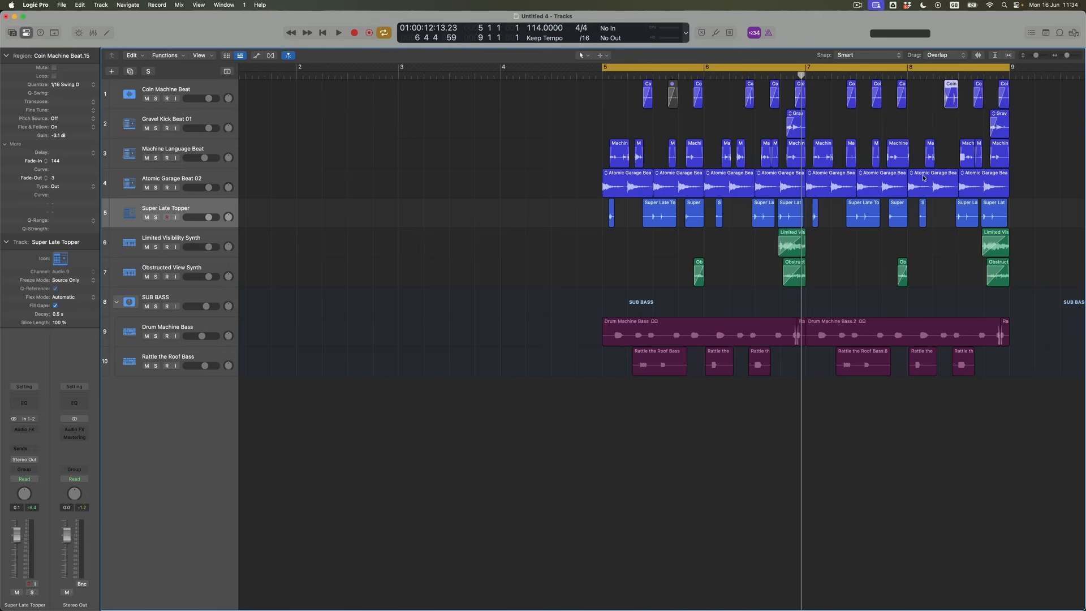
Rearrange and shorten the copied Super Late Topper slices in bars 7 and 8 to vary the pattern
{"action": "left_click_drag", "start_coordinate": [925, 223], "coordinate": [879, 222]}
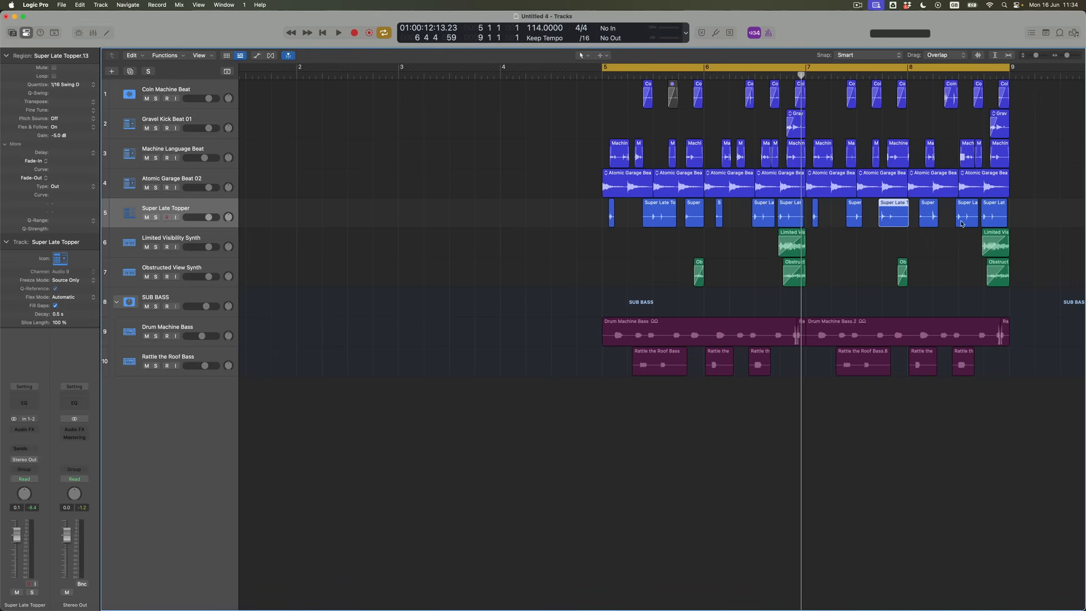
{"action": "left_click_drag", "start_coordinate": [977, 223], "coordinate": [965, 222]}
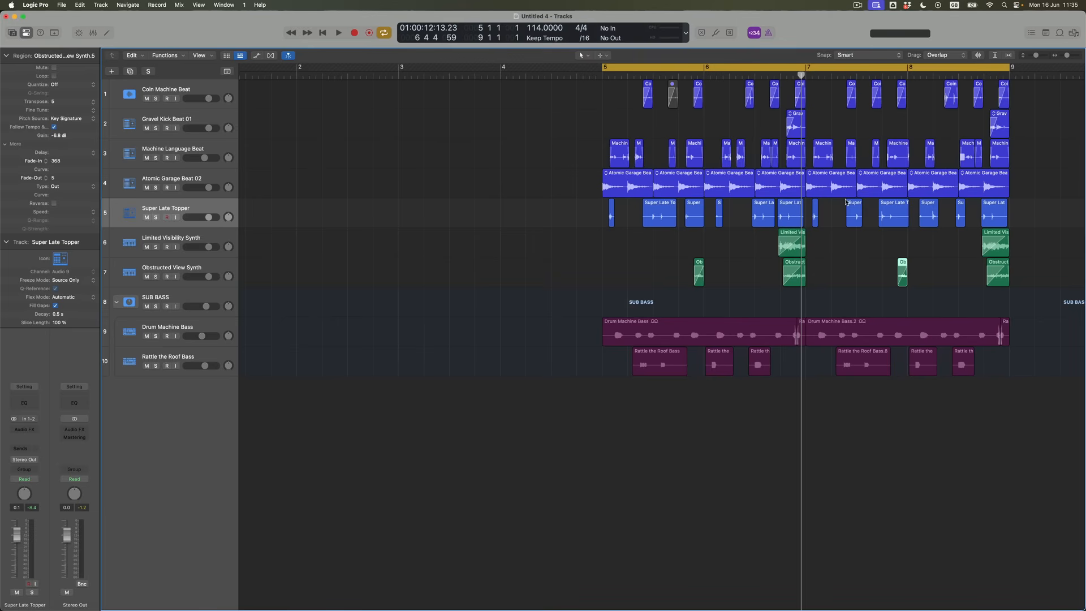
Split the four Atomic Garage Beat 02 regions in bars 7 and 8 at beats 2 and 4 with the Scissors tool
{"action": "key", "text": "t"}
{"action": "left_click", "coordinate": [857, 235]}
{"action": "left_click", "coordinate": [837, 191]}
{"action": "left_click", "coordinate": [882, 191]}
{"action": "left_click", "coordinate": [934, 192]}
{"action": "left_click", "coordinate": [984, 191]}
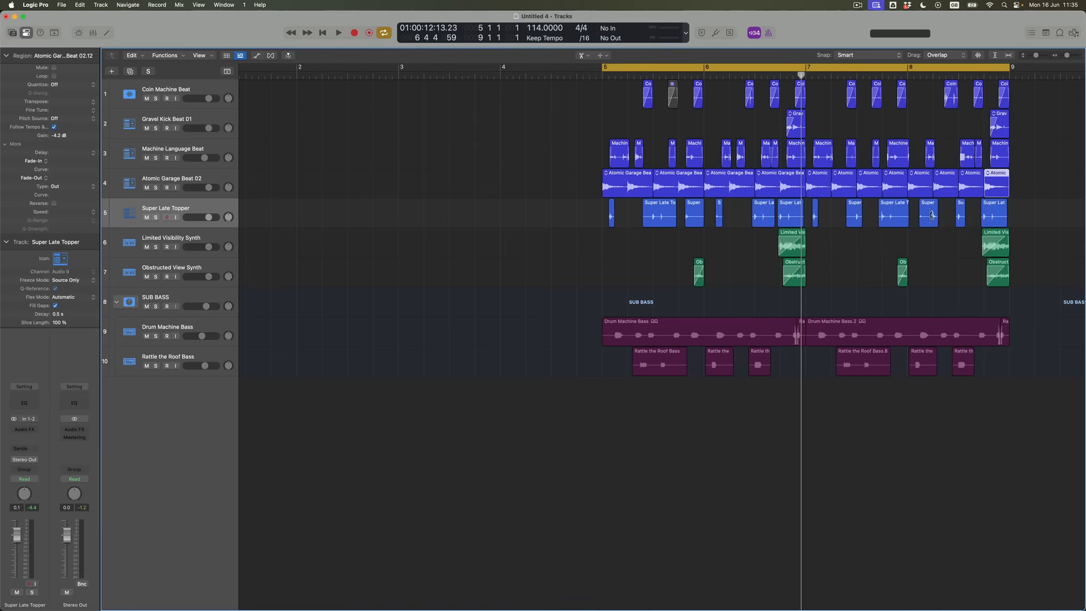
Shorten the ends of the Atomic Garage Beat 02 slices at beats 2 and 4 of bar 7 and beat 2 of bar 8
{"action": "key", "text": "t"}
{"action": "key", "text": "t"}
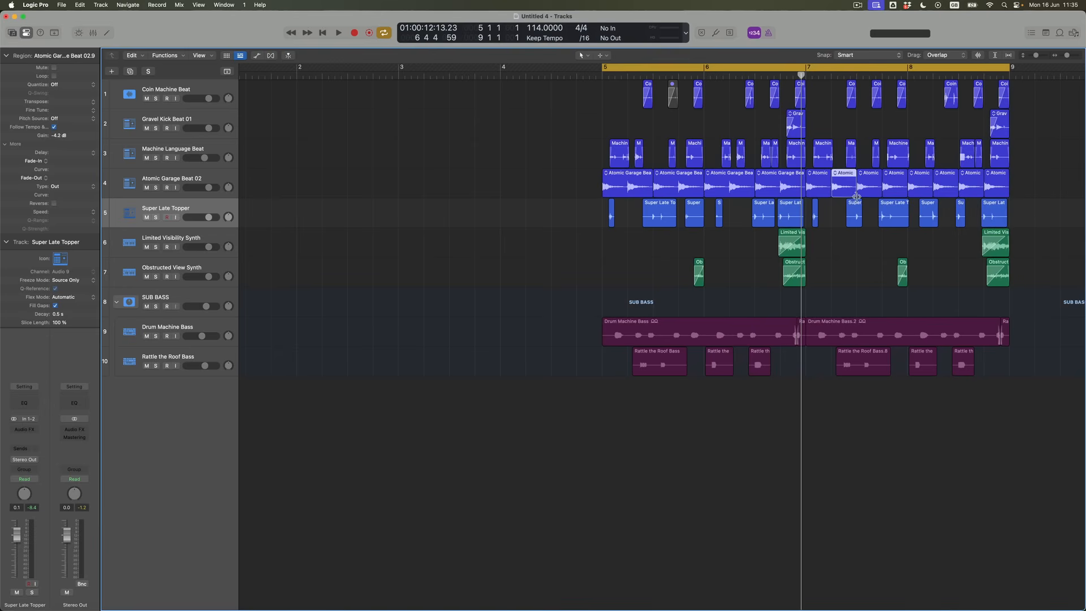
{"action": "left_click_drag", "start_coordinate": [854, 194], "coordinate": [951, 192]}
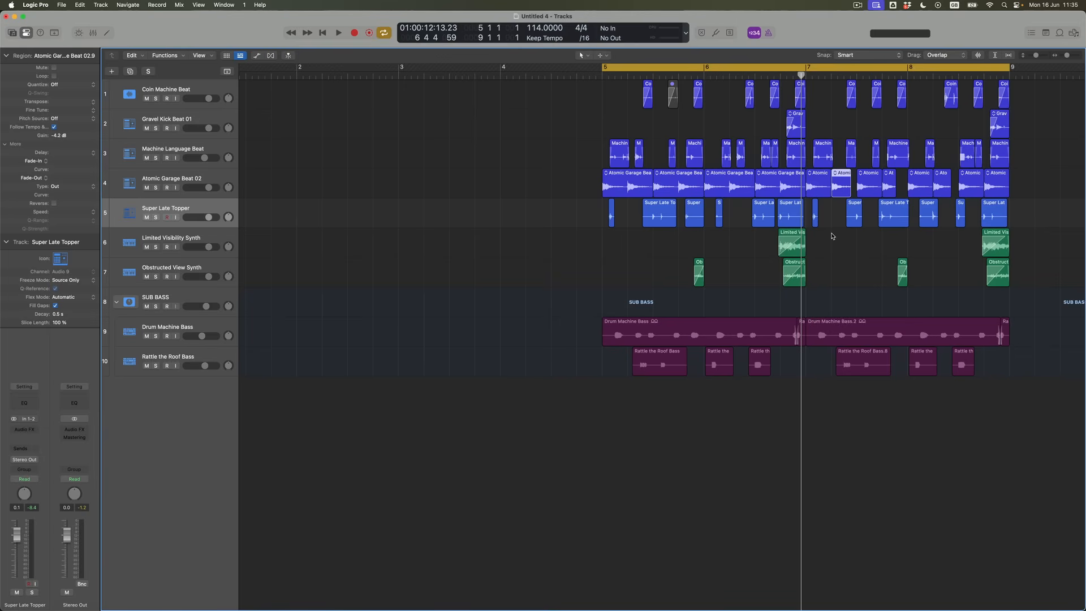
Add fade-outs to the three shortened Atomic Garage Beat 02 slices, using 271 on the bar 8 slice, and play the groove
{"action": "key", "text": "t"}
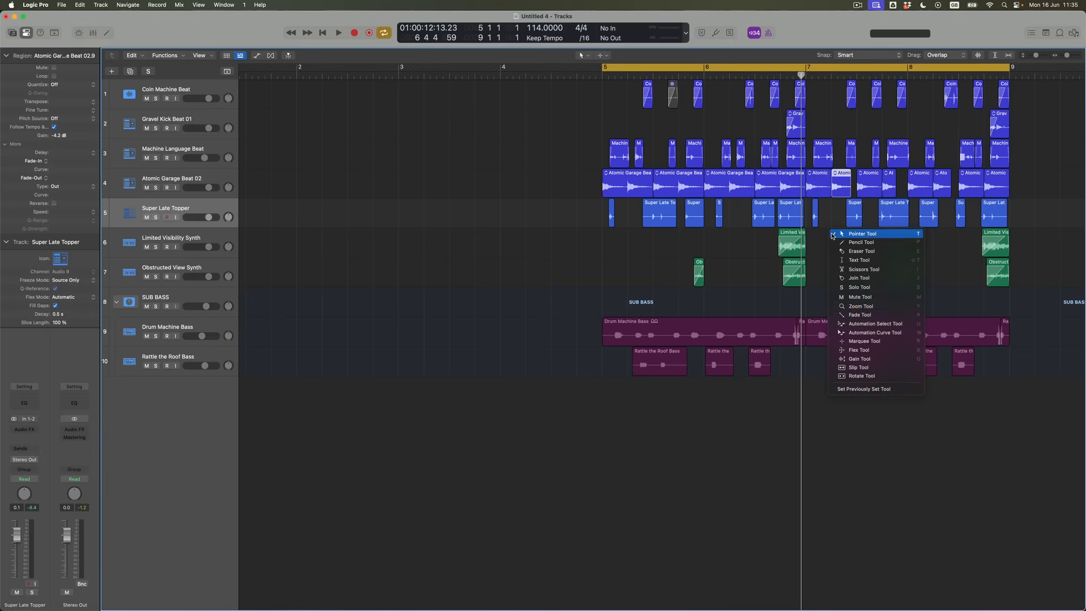
{"action": "left_click", "coordinate": [858, 315]}
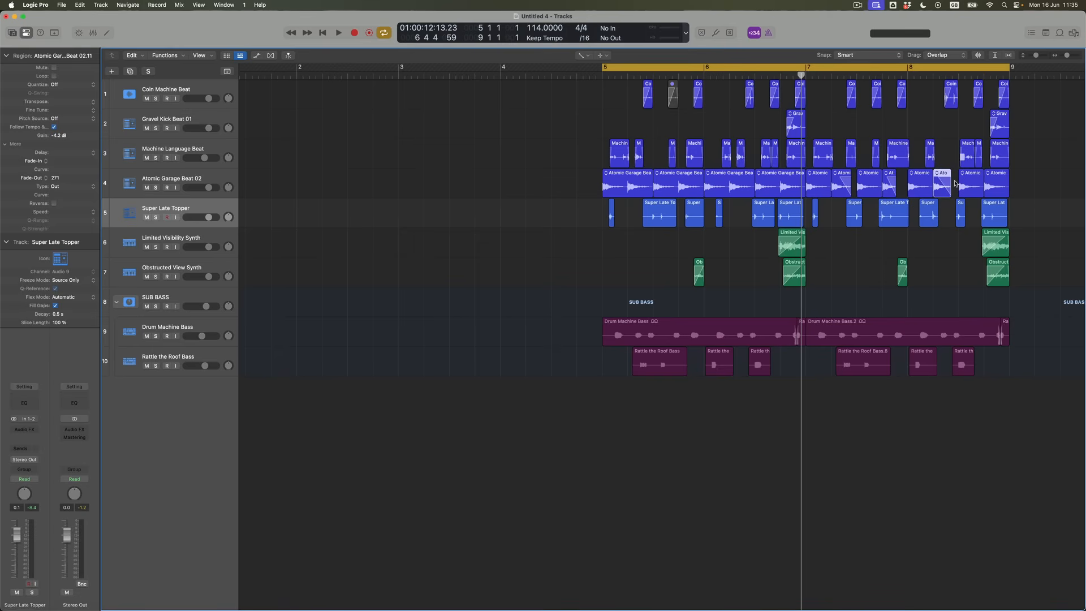
{"action": "key", "text": "space"}
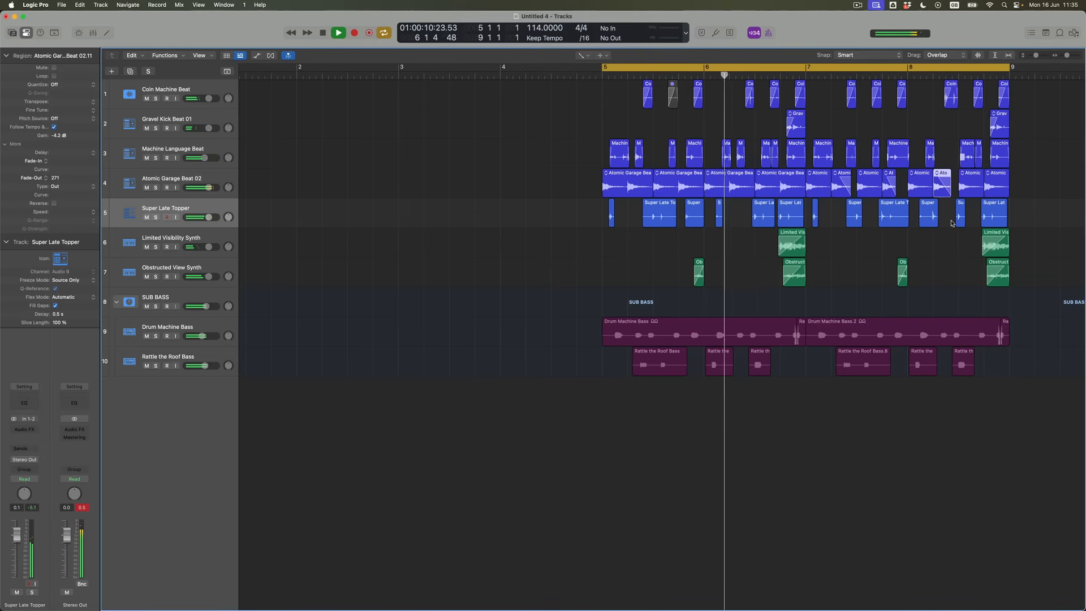
Transpose the Limited Visibility Synth and Obstructed View Synth regions at the end of bar 8 by 2
{"action": "key", "text": "t"}
{"action": "key", "text": "t"}
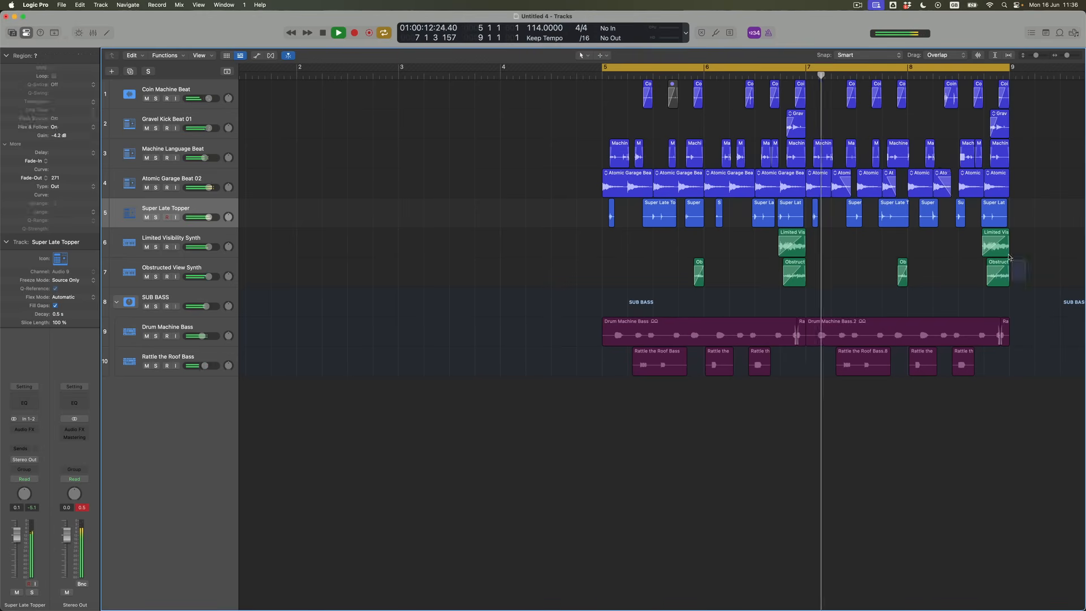
{"action": "left_click_drag", "start_coordinate": [1026, 280], "coordinate": [1005, 248]}
{"action": "double_click", "coordinate": [64, 102]}
{"action": "type", "text": "2"}
{"action": "key", "text": "Return"}
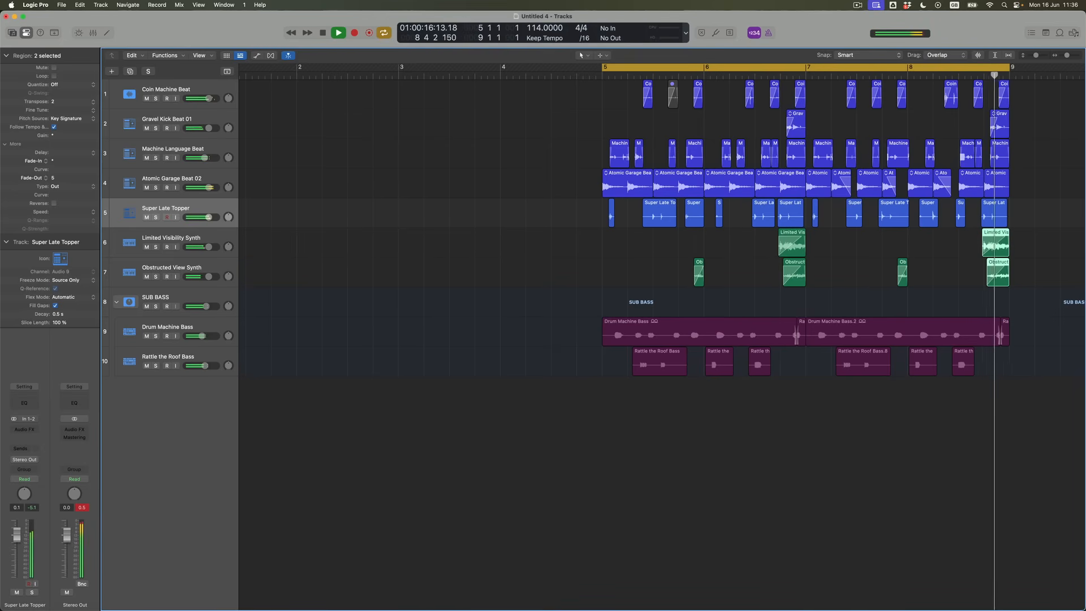
Clear the transposition on the two synth regions at the end of bar 8 and turn off cycle playback
{"action": "key", "text": "cmd+Right"}
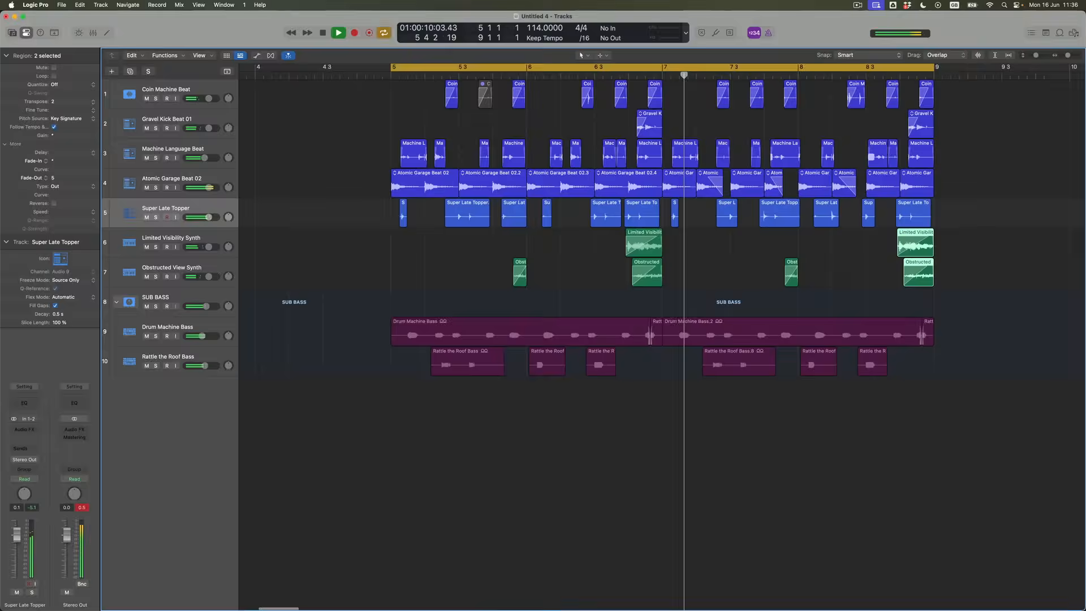
{"action": "key", "text": "cmd+Up"}
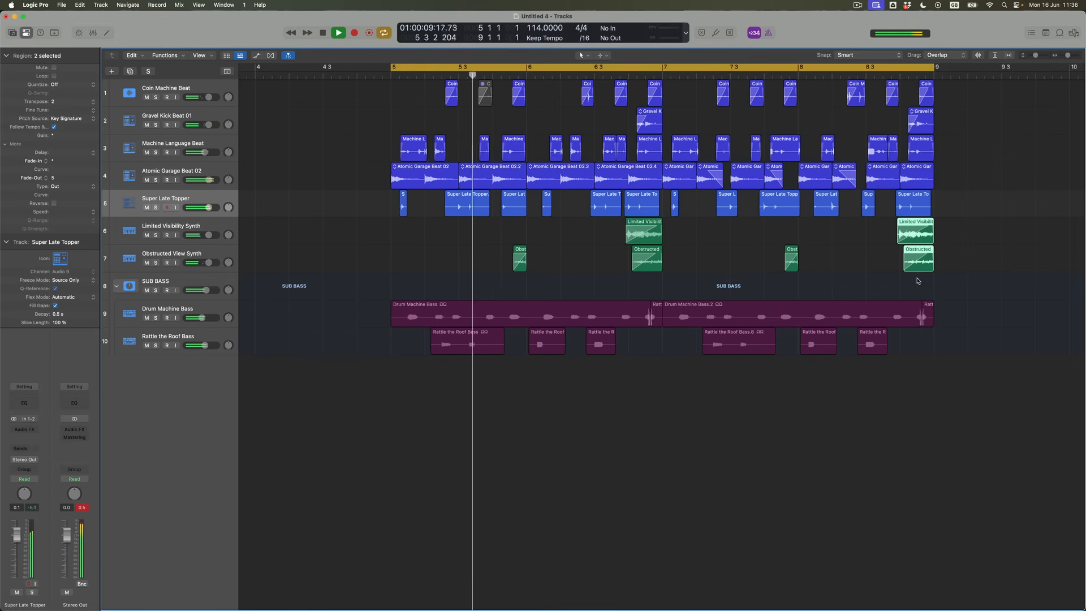
{"action": "left_click_drag", "start_coordinate": [956, 273], "coordinate": [911, 233]}
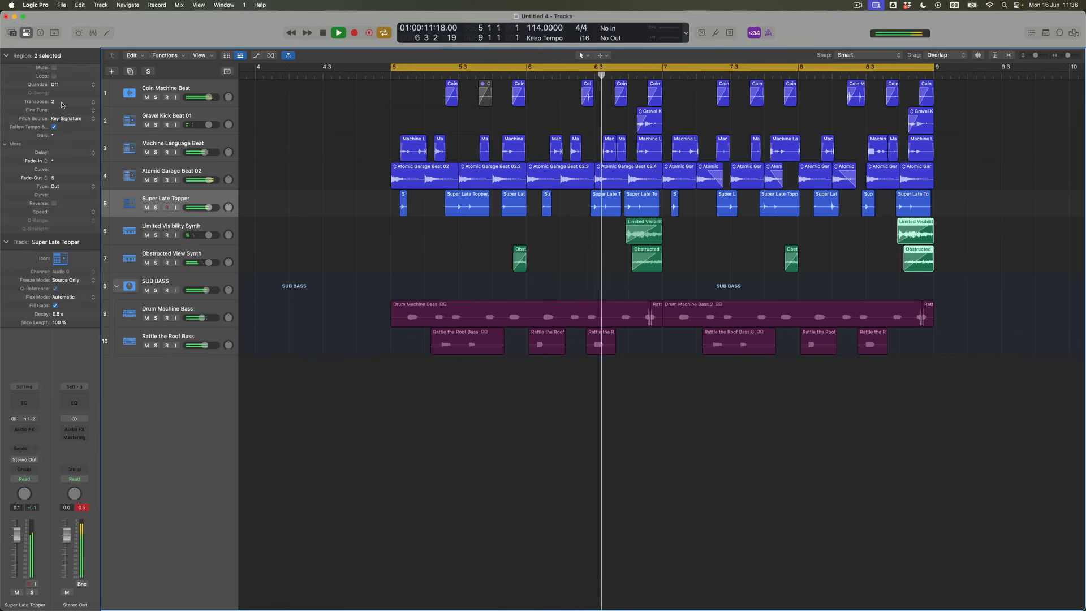
{"action": "left_click_drag", "start_coordinate": [62, 101], "coordinate": [62, 110]}
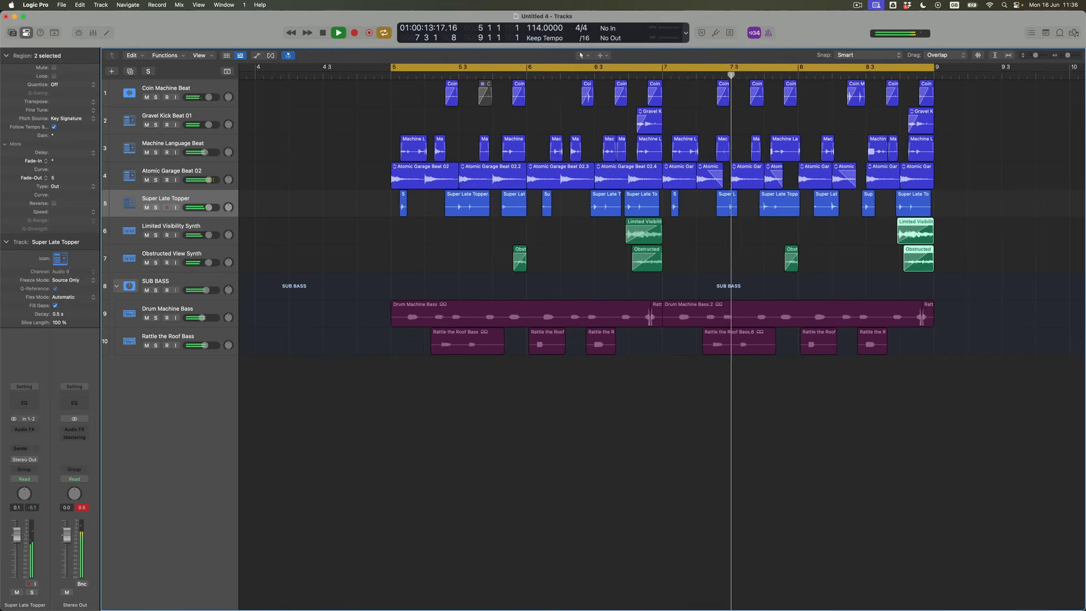
{"action": "key", "text": "c"}
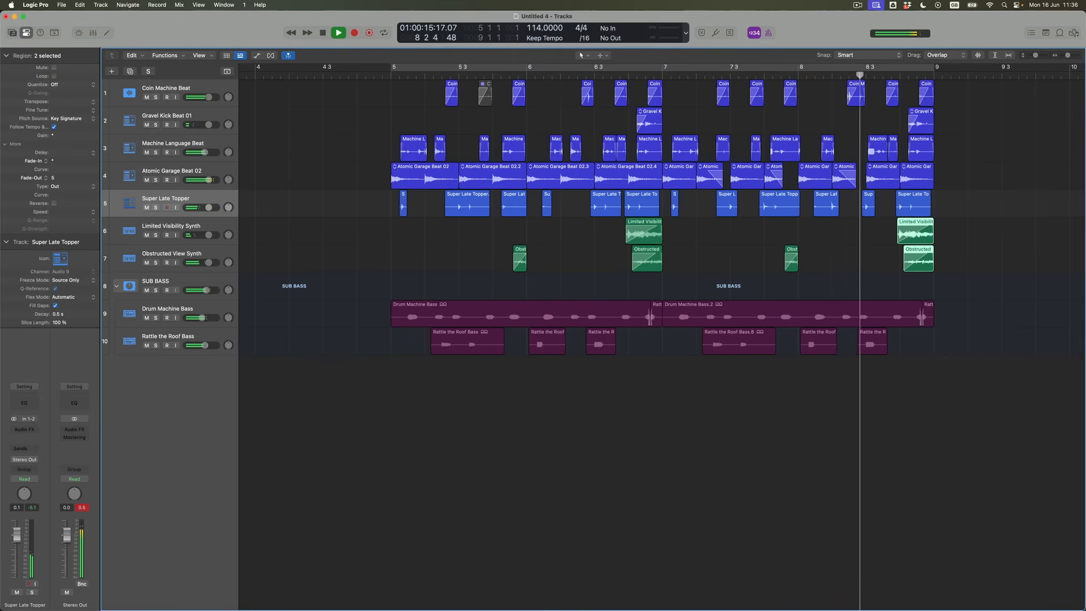